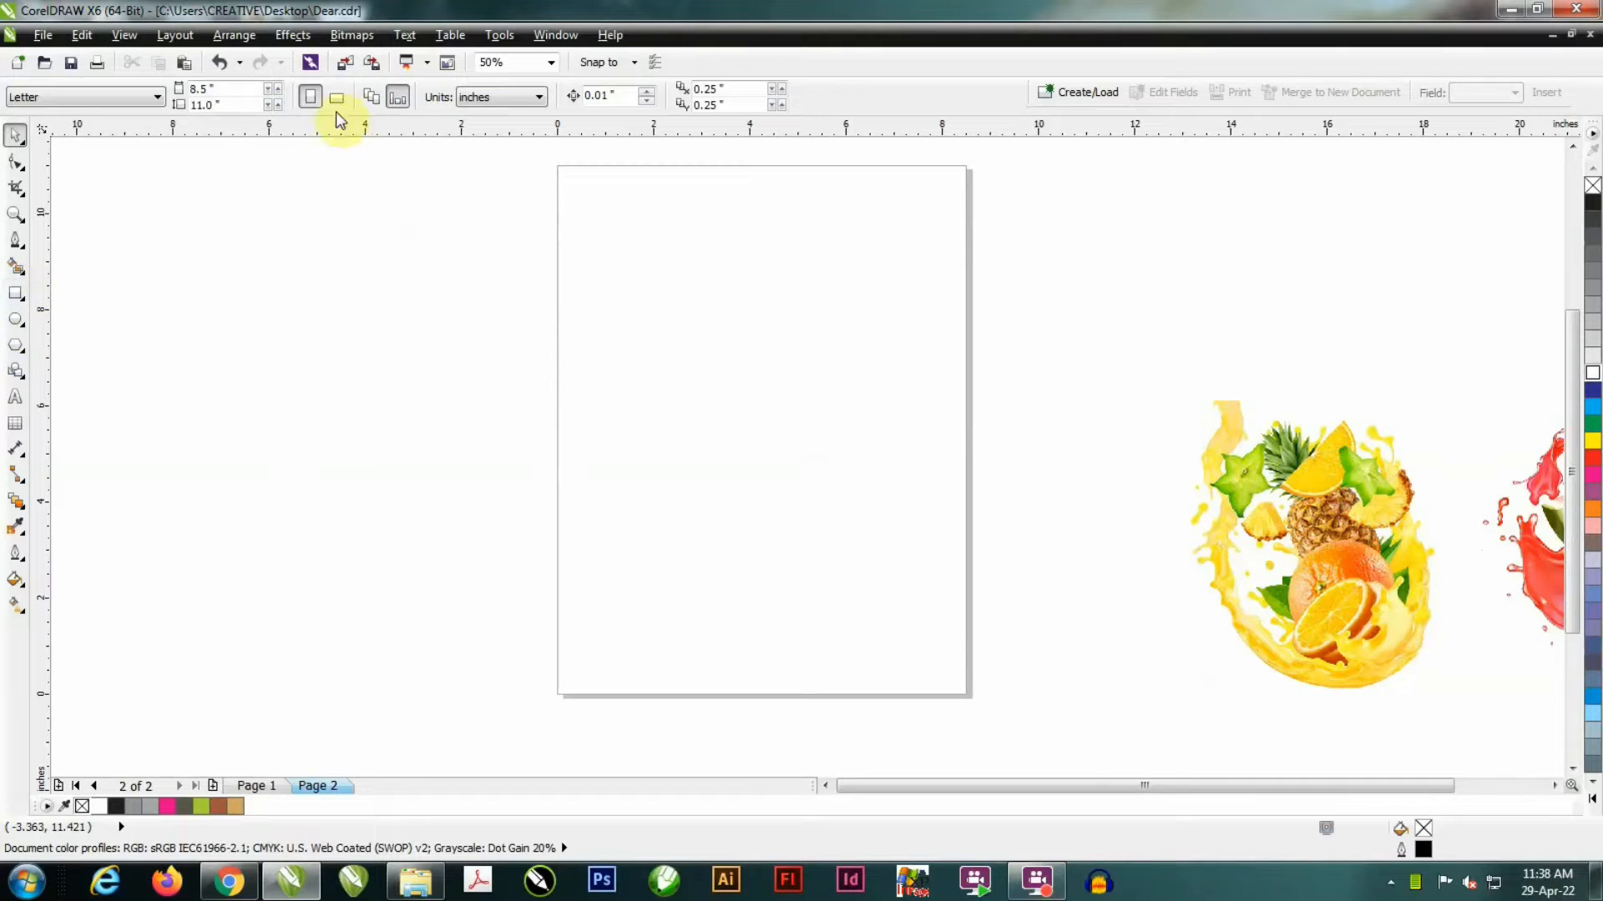
- Switch the page to landscape and draw a 3 by 6 inch rectangle on its left side
left_click(336, 97)
left_click(16, 294)
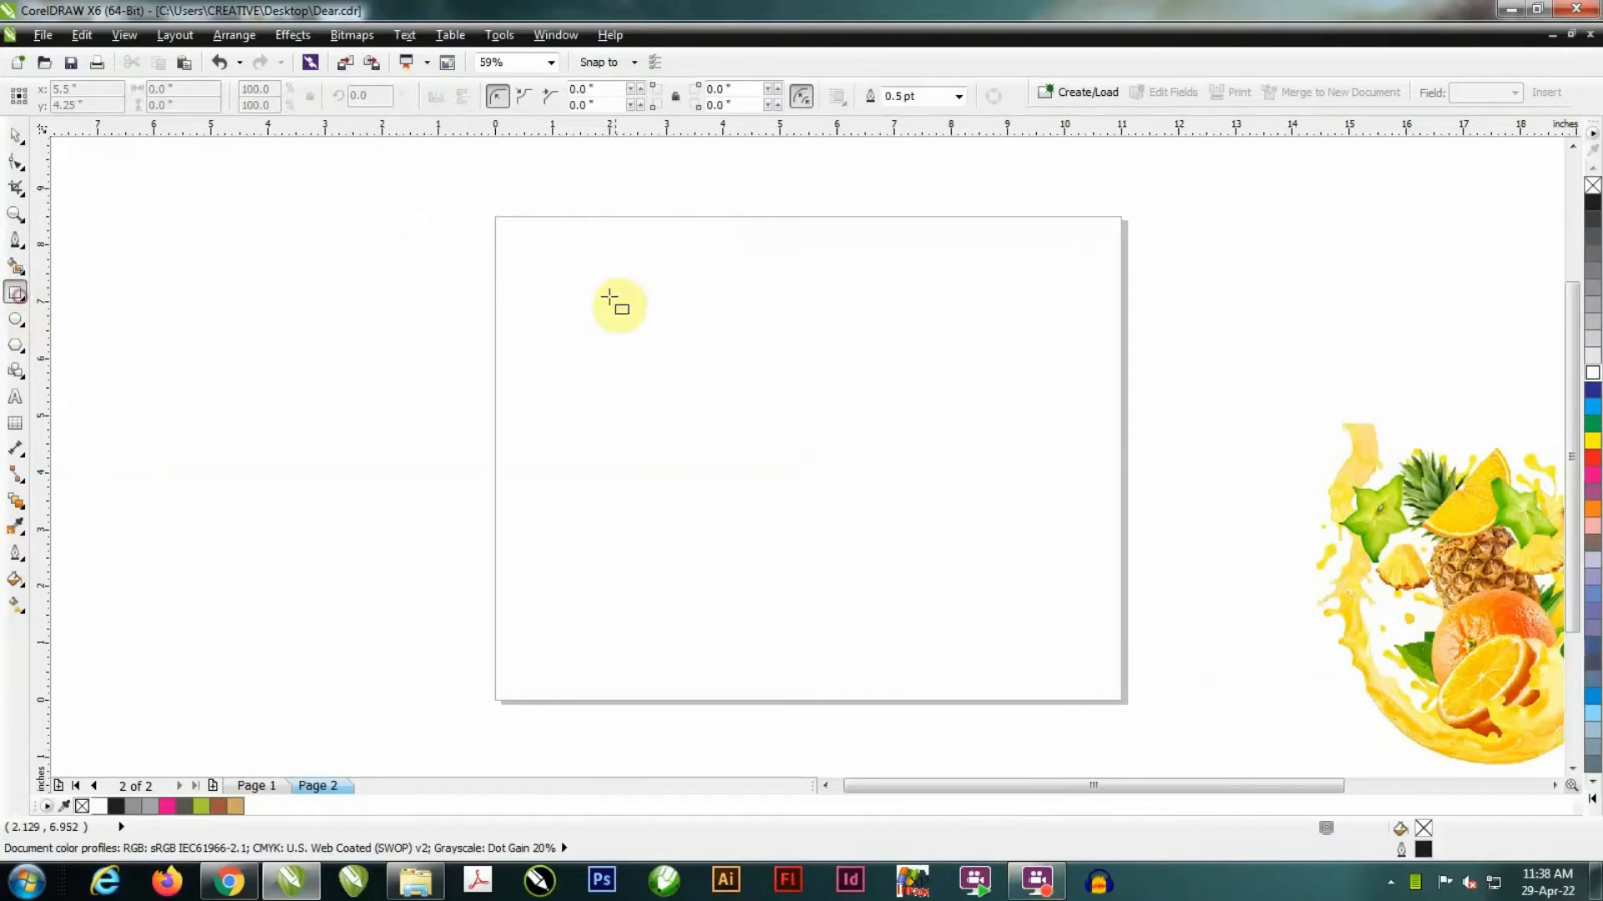
left_click_drag(557, 292, 715, 632)
left_click(216, 90)
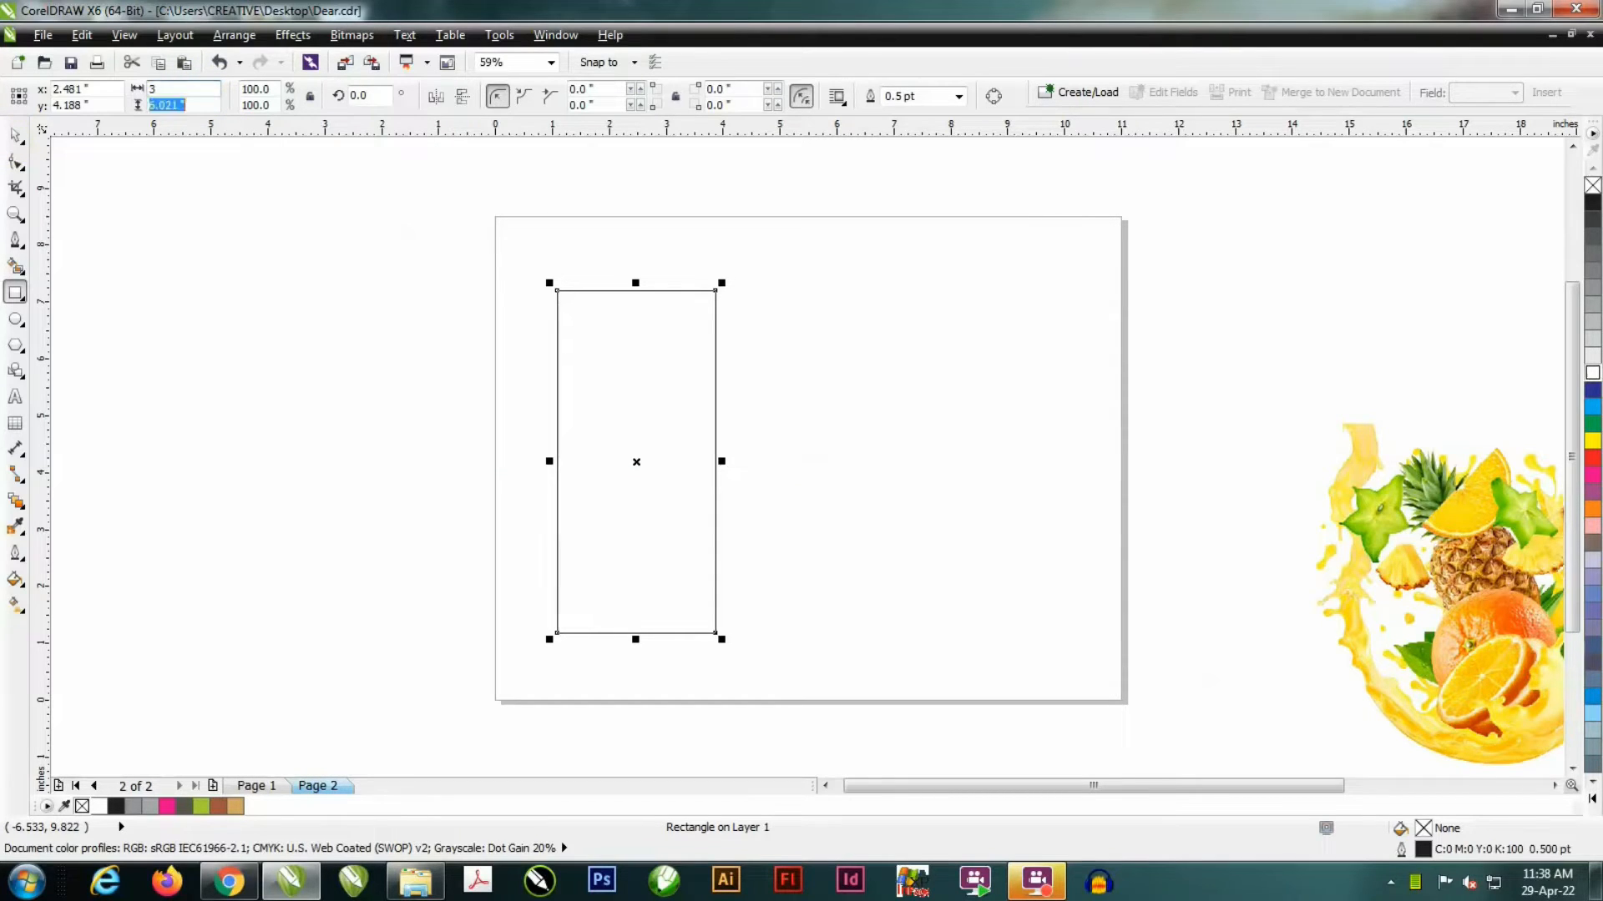
key("Return")
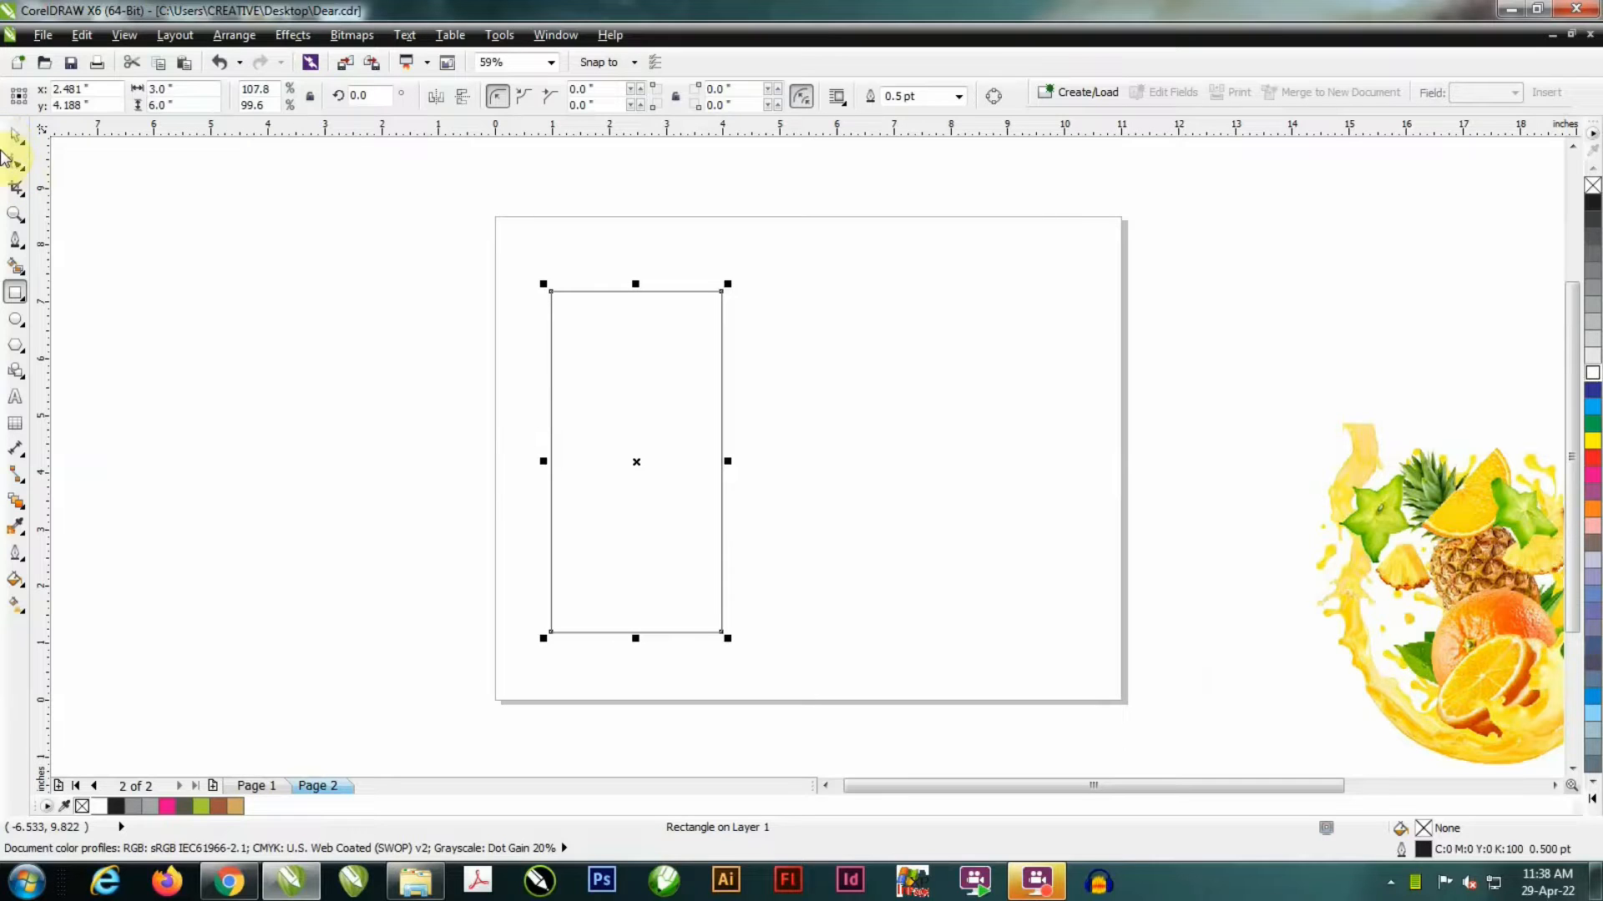
- Move the rectangle slightly upward on the page
left_click(15, 136)
left_click_drag(601, 404, 602, 374)
left_click(860, 317)
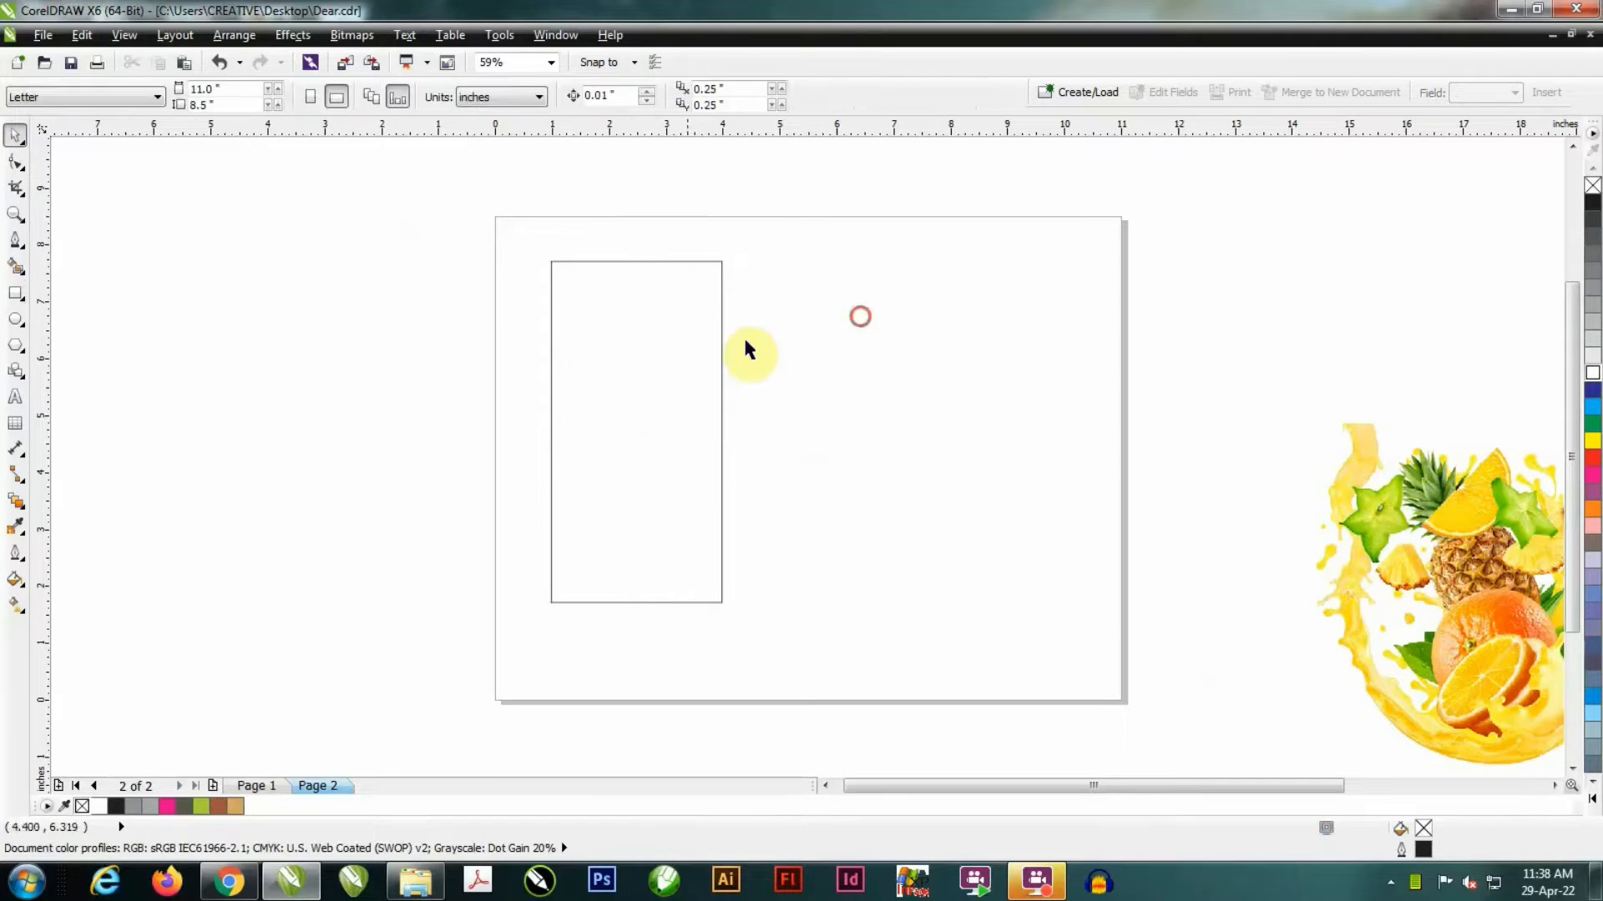
scroll(626, 334, "up", 1)
scroll(703, 210, "down", 1)
- Fill the rectangle with deep yellow (C:0 M:20 Y:100 K:0) and remove its outline
left_click(703, 210)
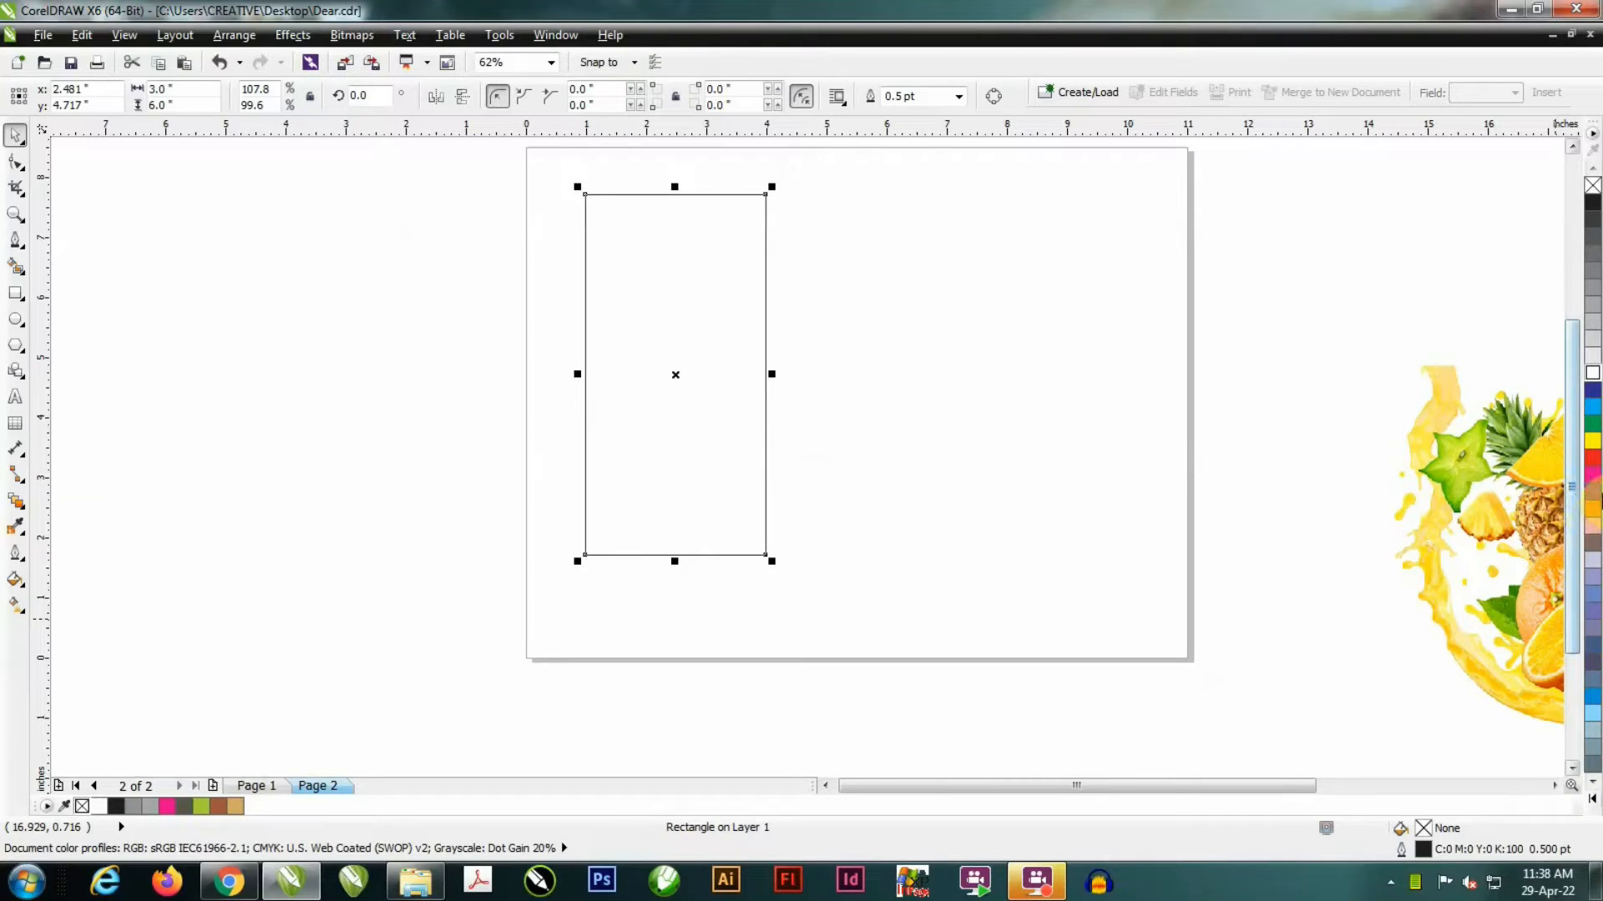
left_click(1592, 800)
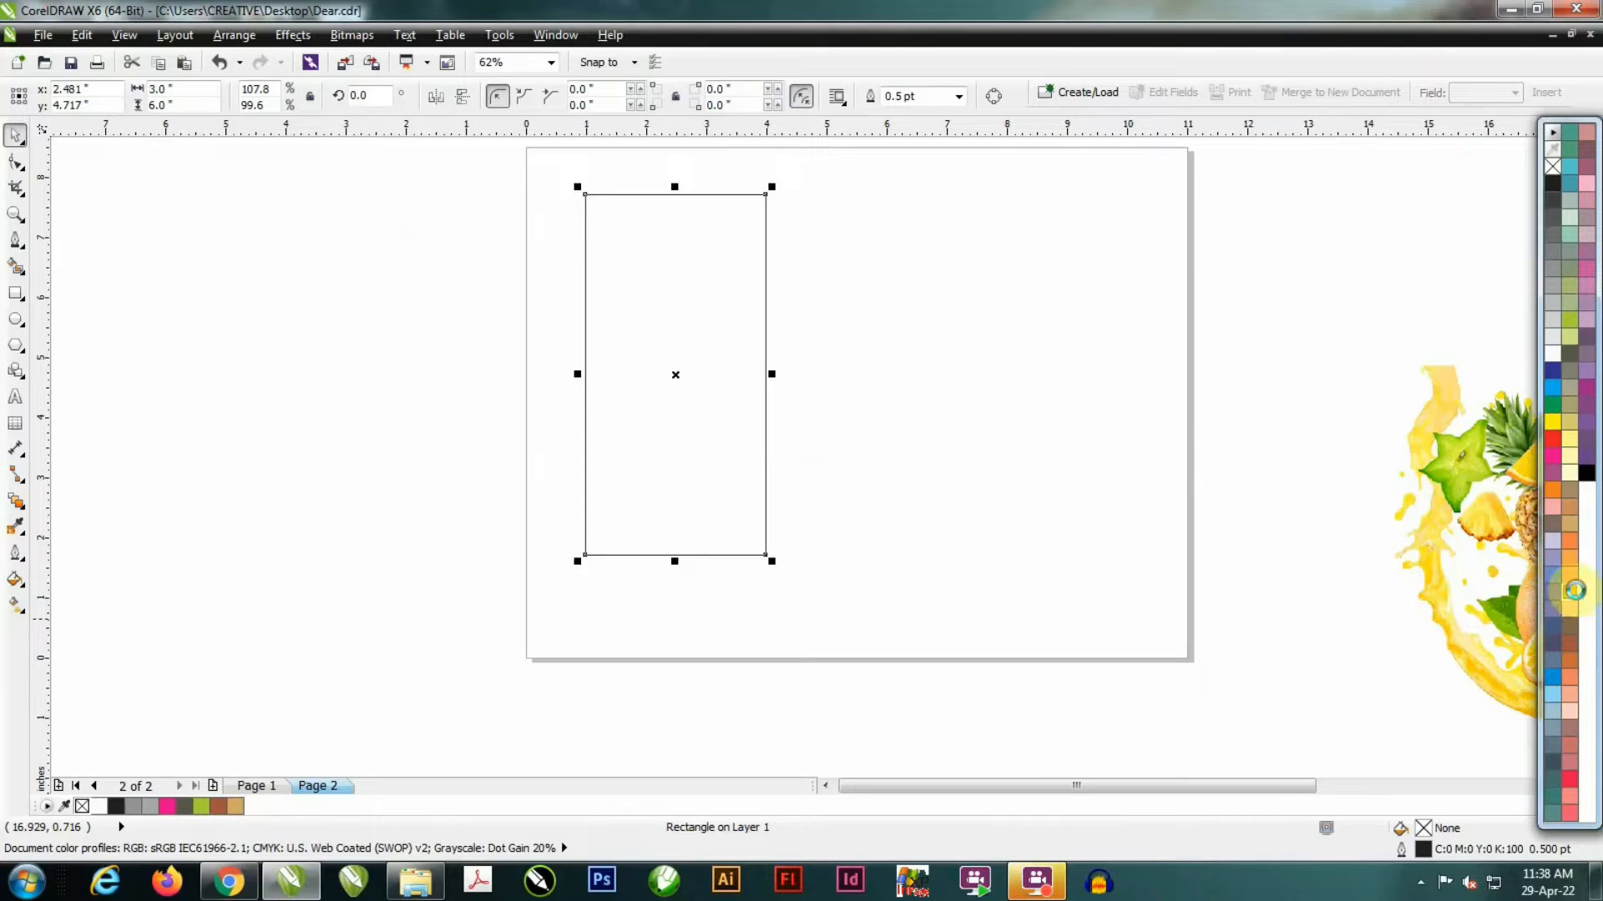
left_click(1569, 592)
right_click(1553, 165)
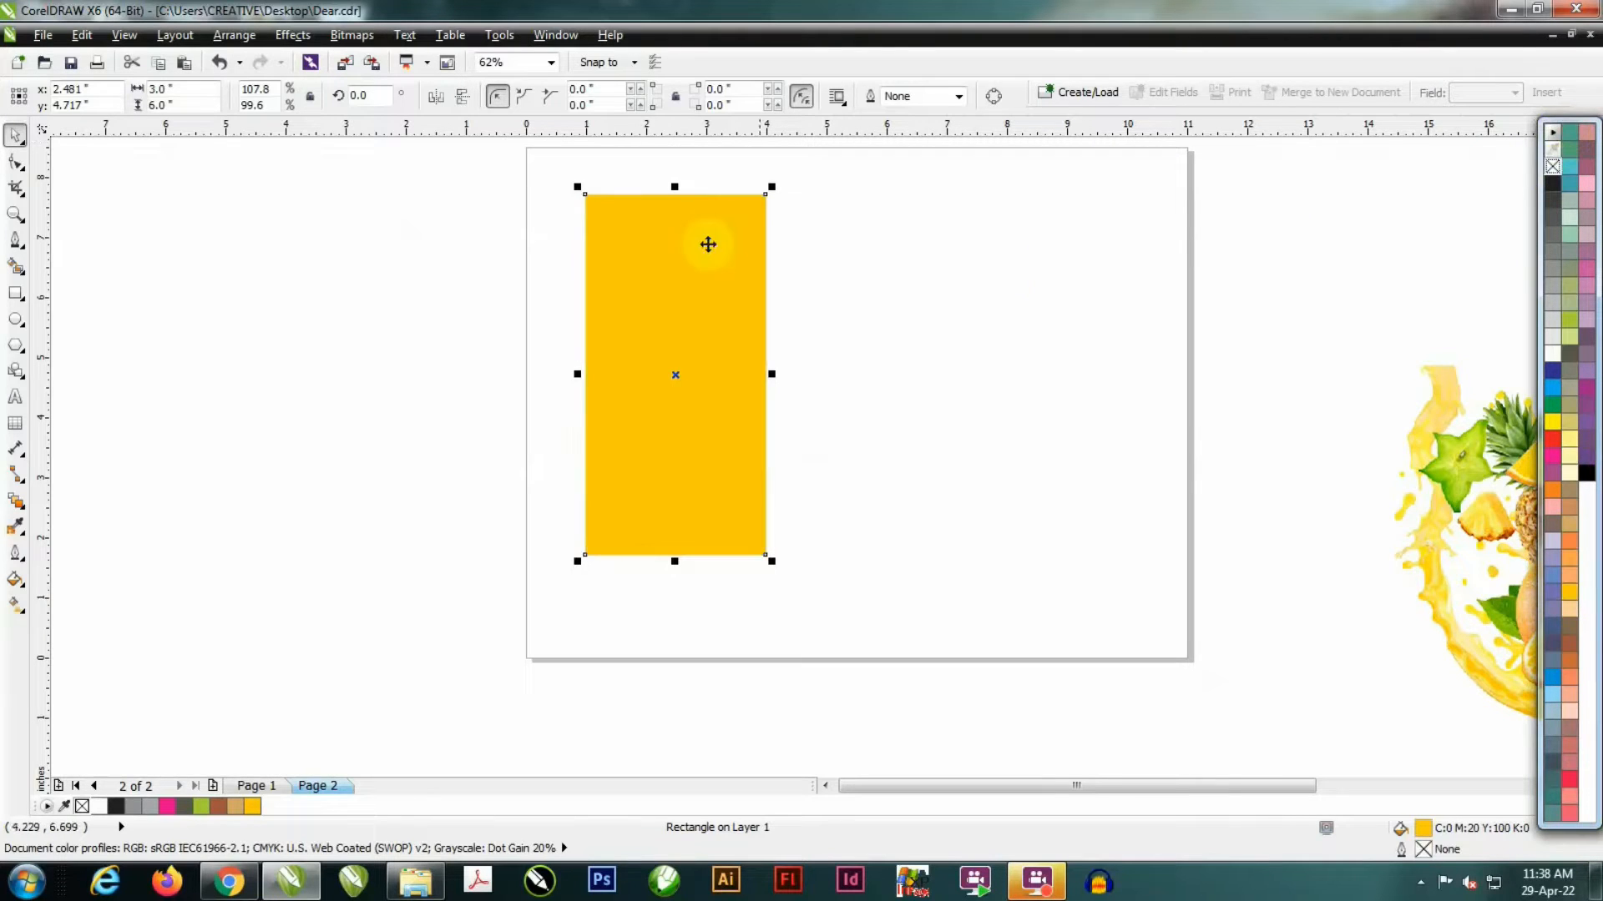
- Apply a custom radial fountain fill to the rectangle, with deep yellow at the edges and bright yellow in the centre
left_click(20, 591)
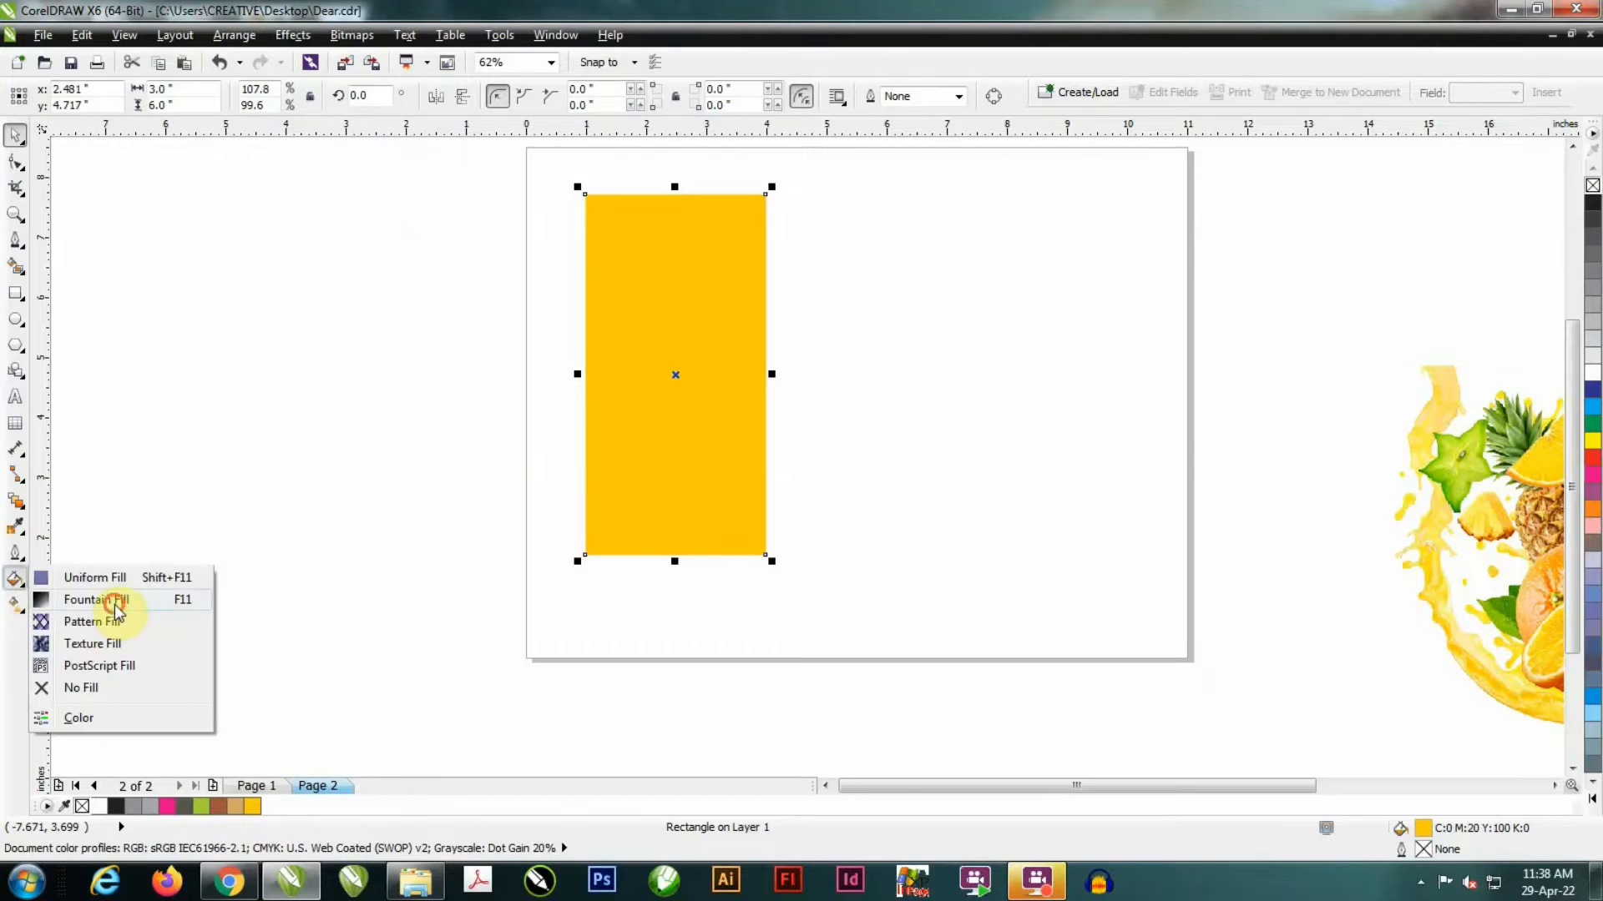
left_click(111, 601)
left_click(716, 421)
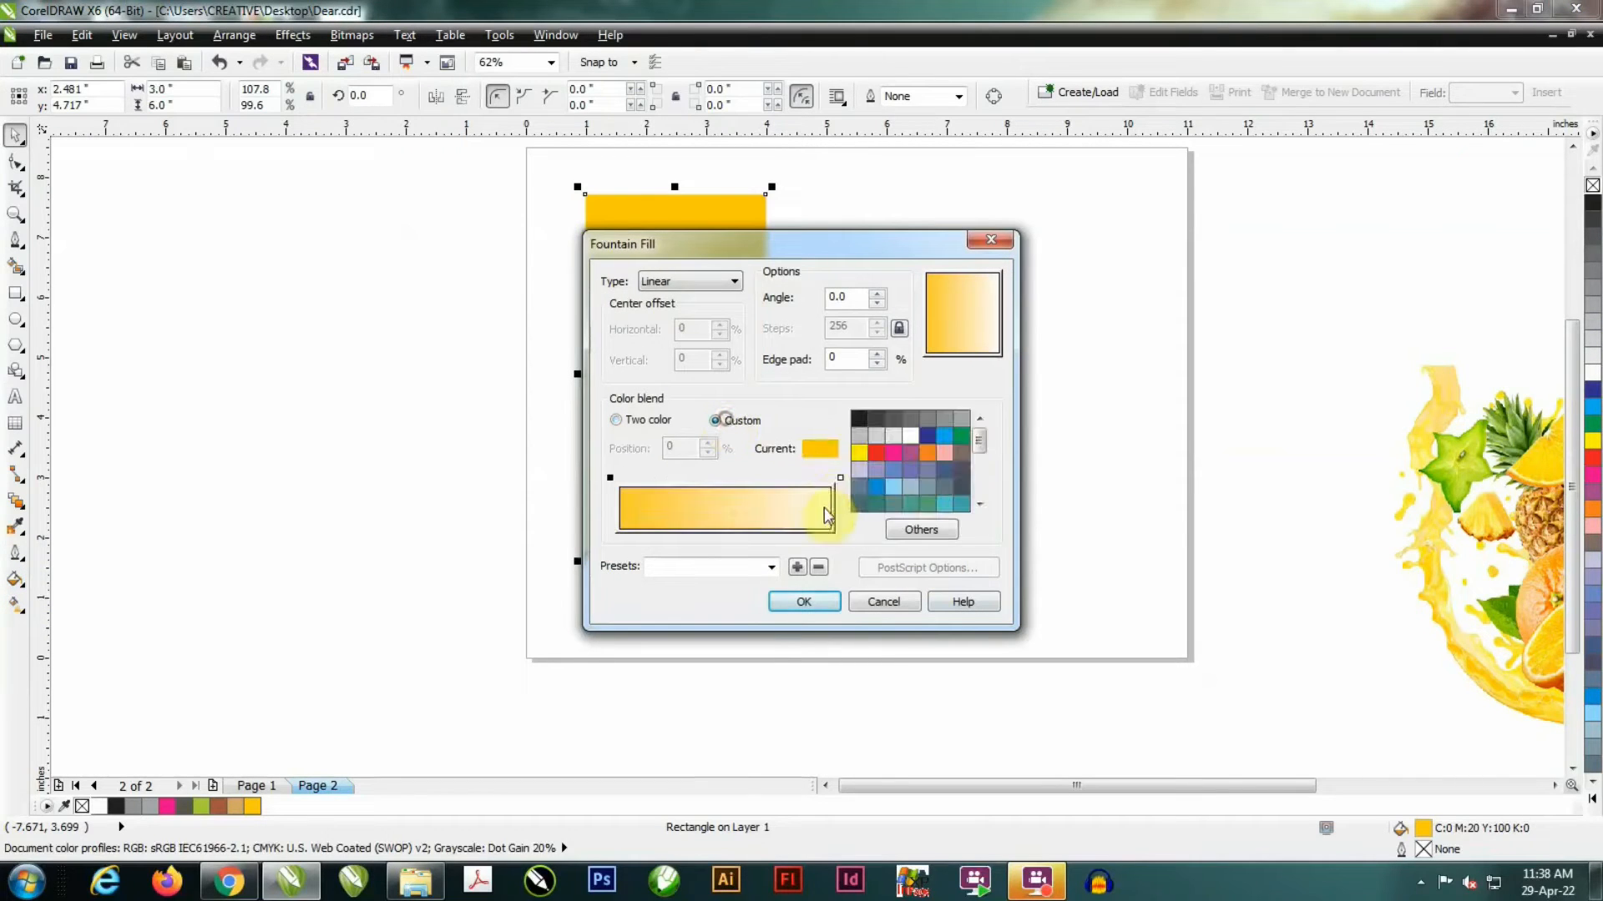
left_click(839, 478)
left_click(858, 453)
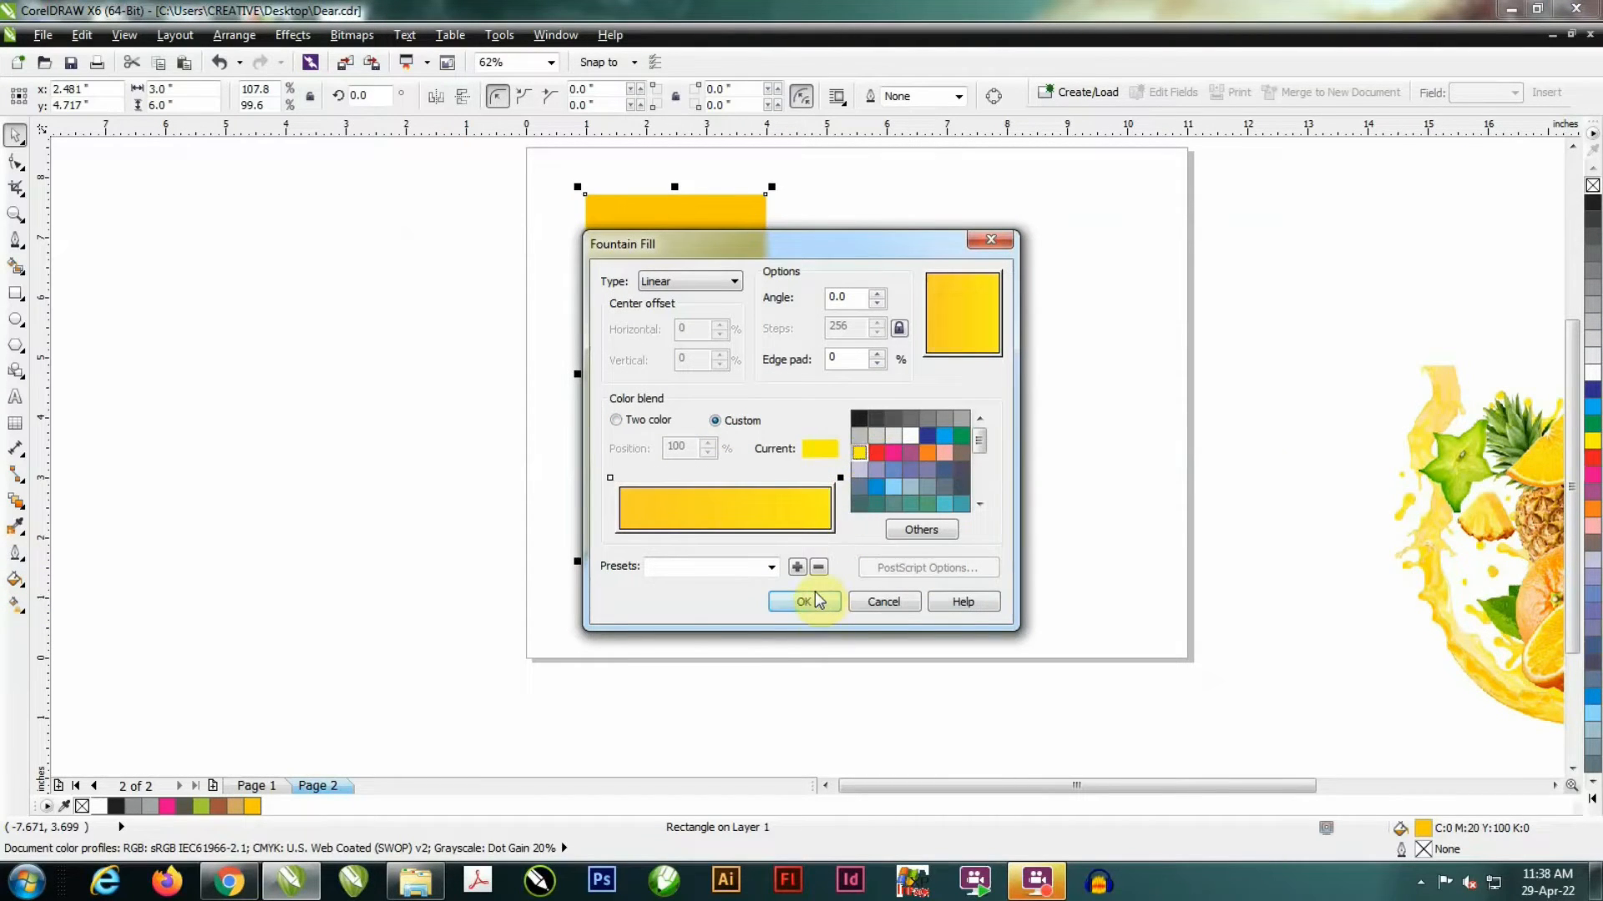
left_click(686, 284)
left_click(680, 306)
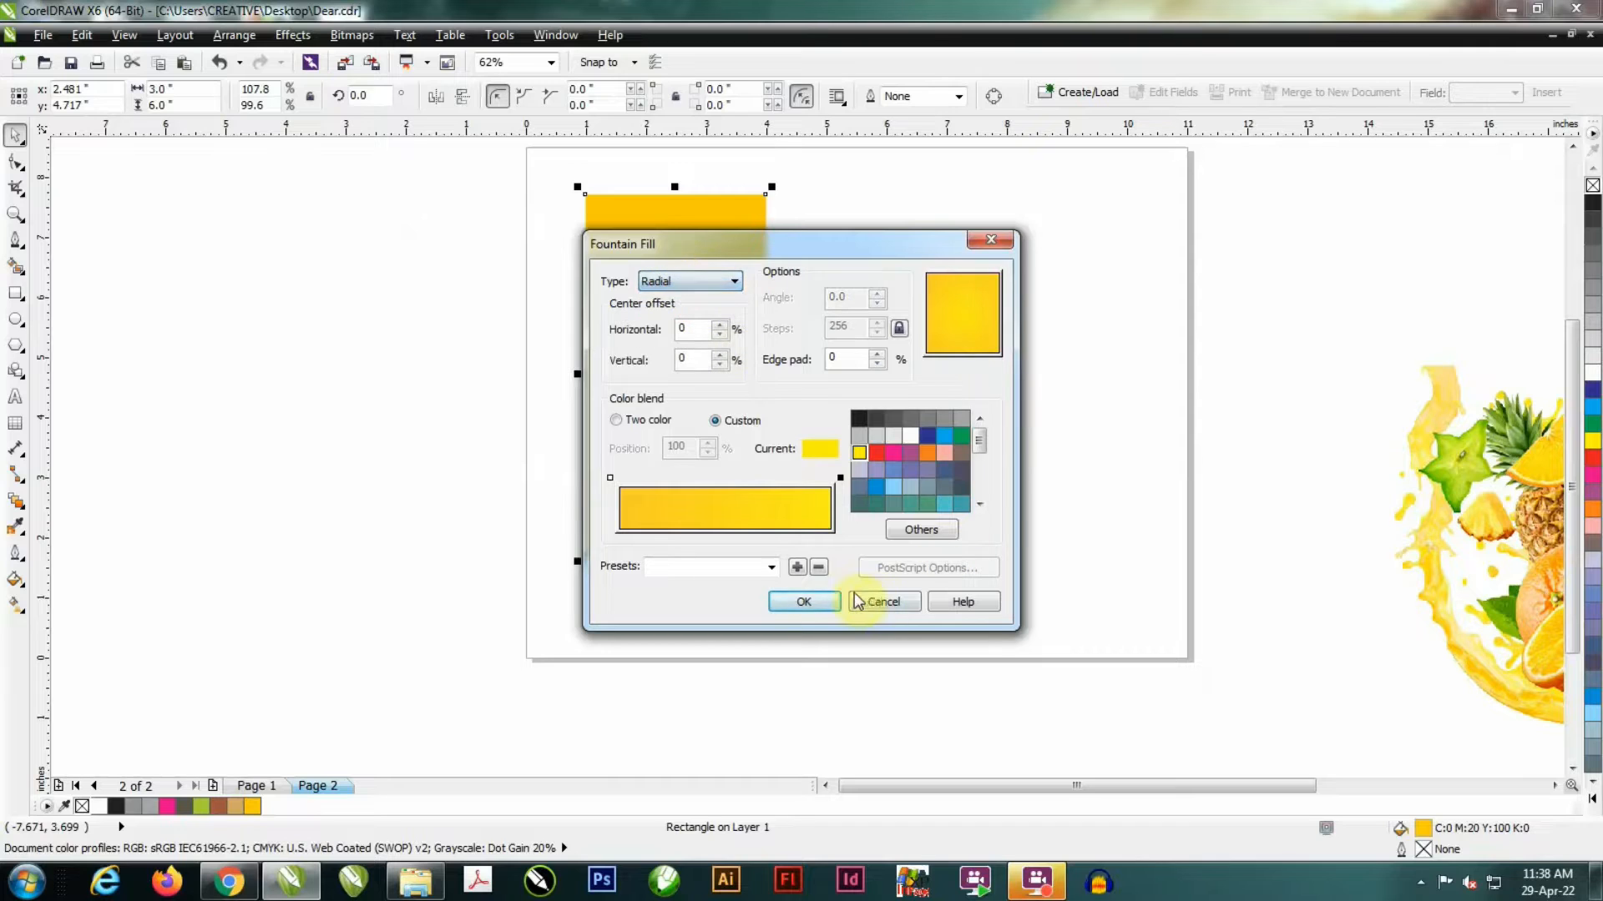
left_click(801, 601)
- Place the yellow fruit splash image over the rectangle, scaled down to about 2.89 by 2.79 inches, and bring it forward
left_click_drag(1472, 450, 1148, 317)
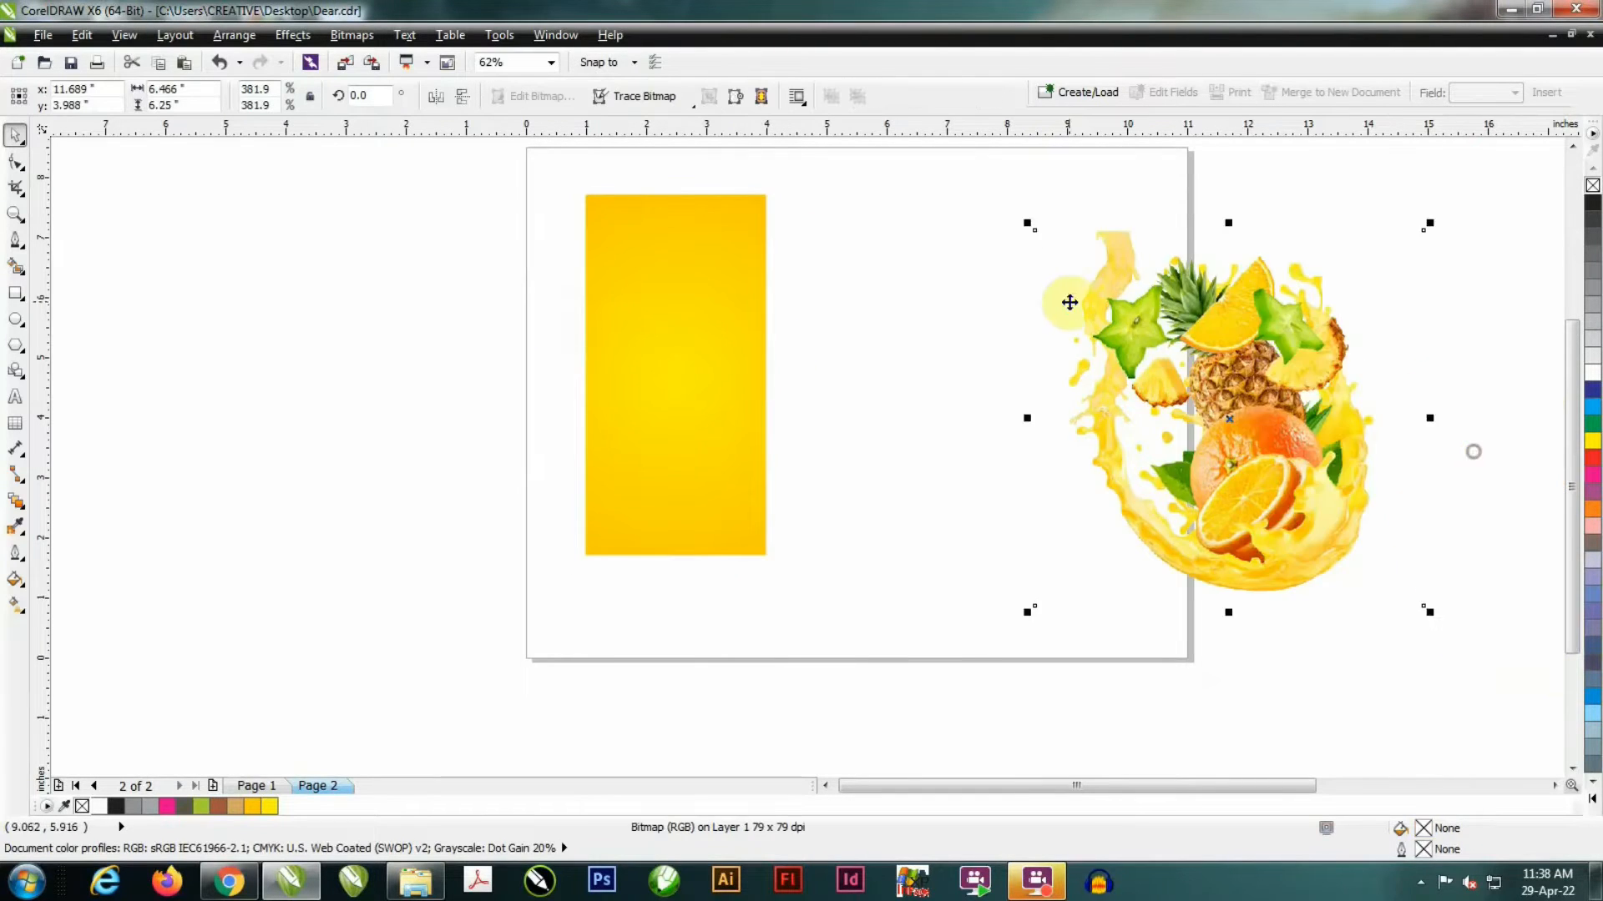
left_click_drag(1256, 427, 856, 377)
left_click_drag(1036, 562, 822, 480)
key("ctrl+Page_Up")
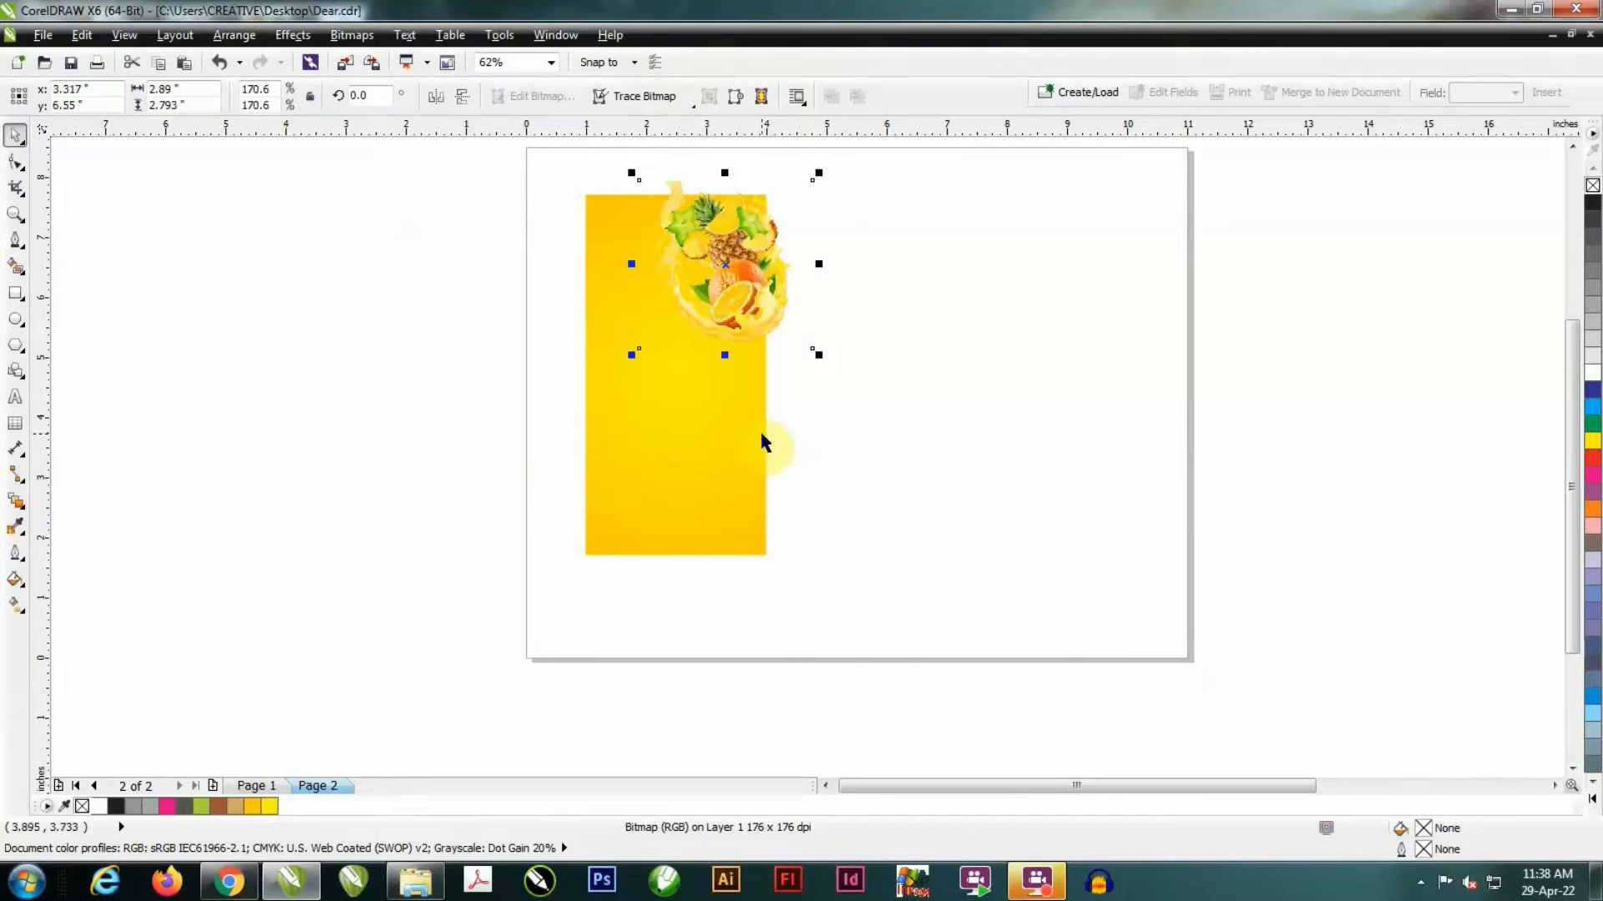
- Centre the fruit image horizontally and vertically on the rectangle and shift it upward into the upper half
left_click(677, 410, "shift")
key("c")
key("e")
left_click(682, 243)
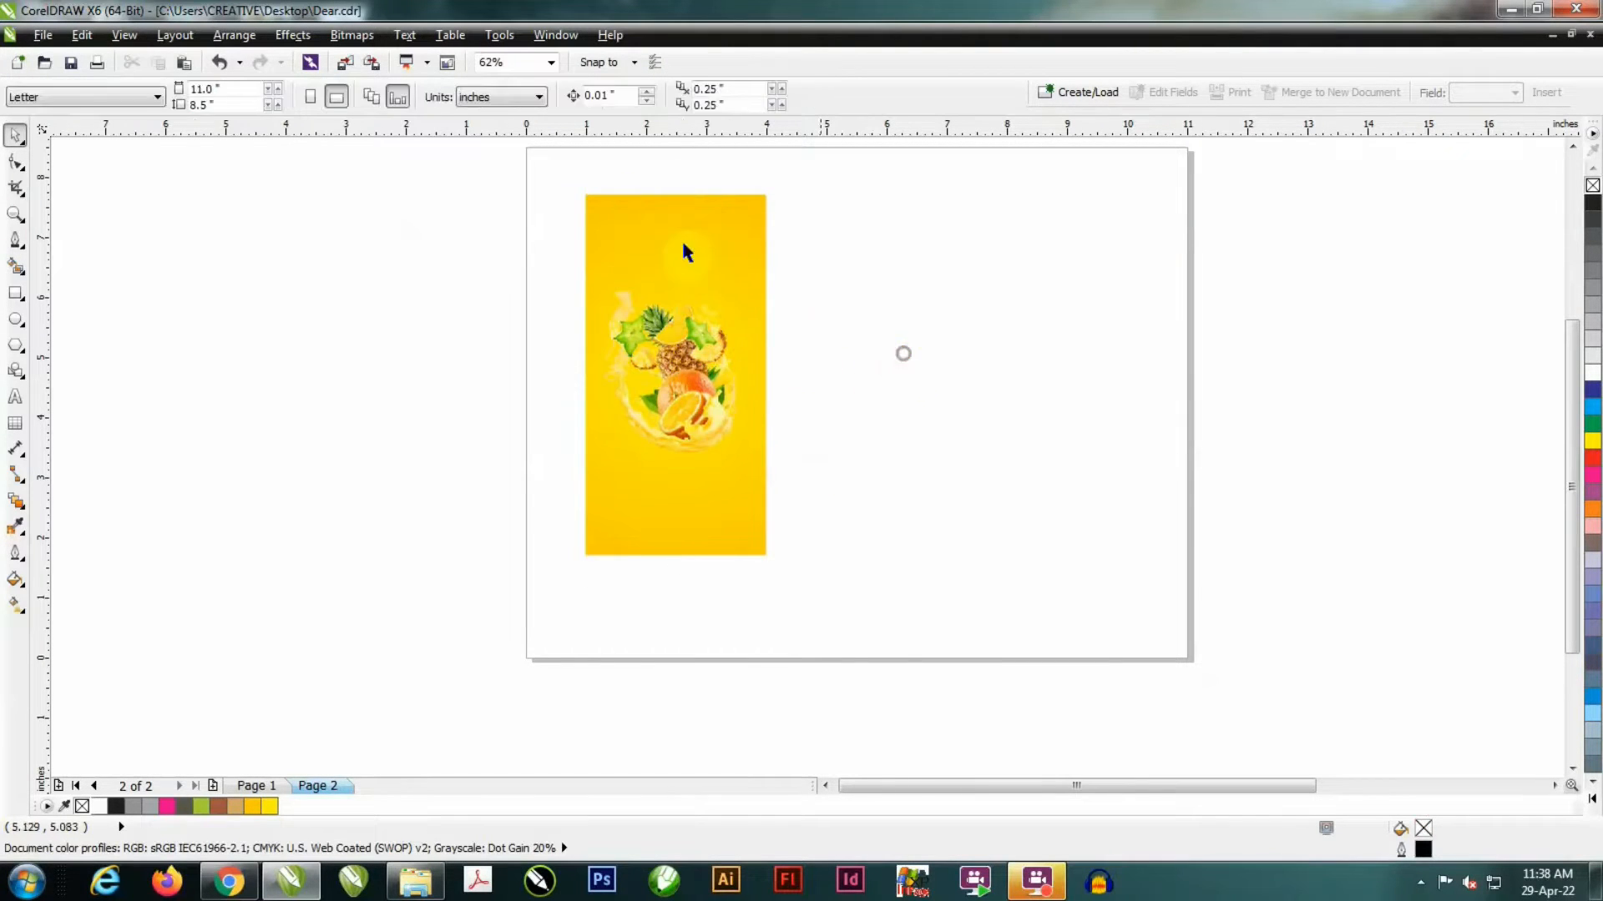
scroll(683, 244, "up", 2)
left_click_drag(696, 475, 697, 382)
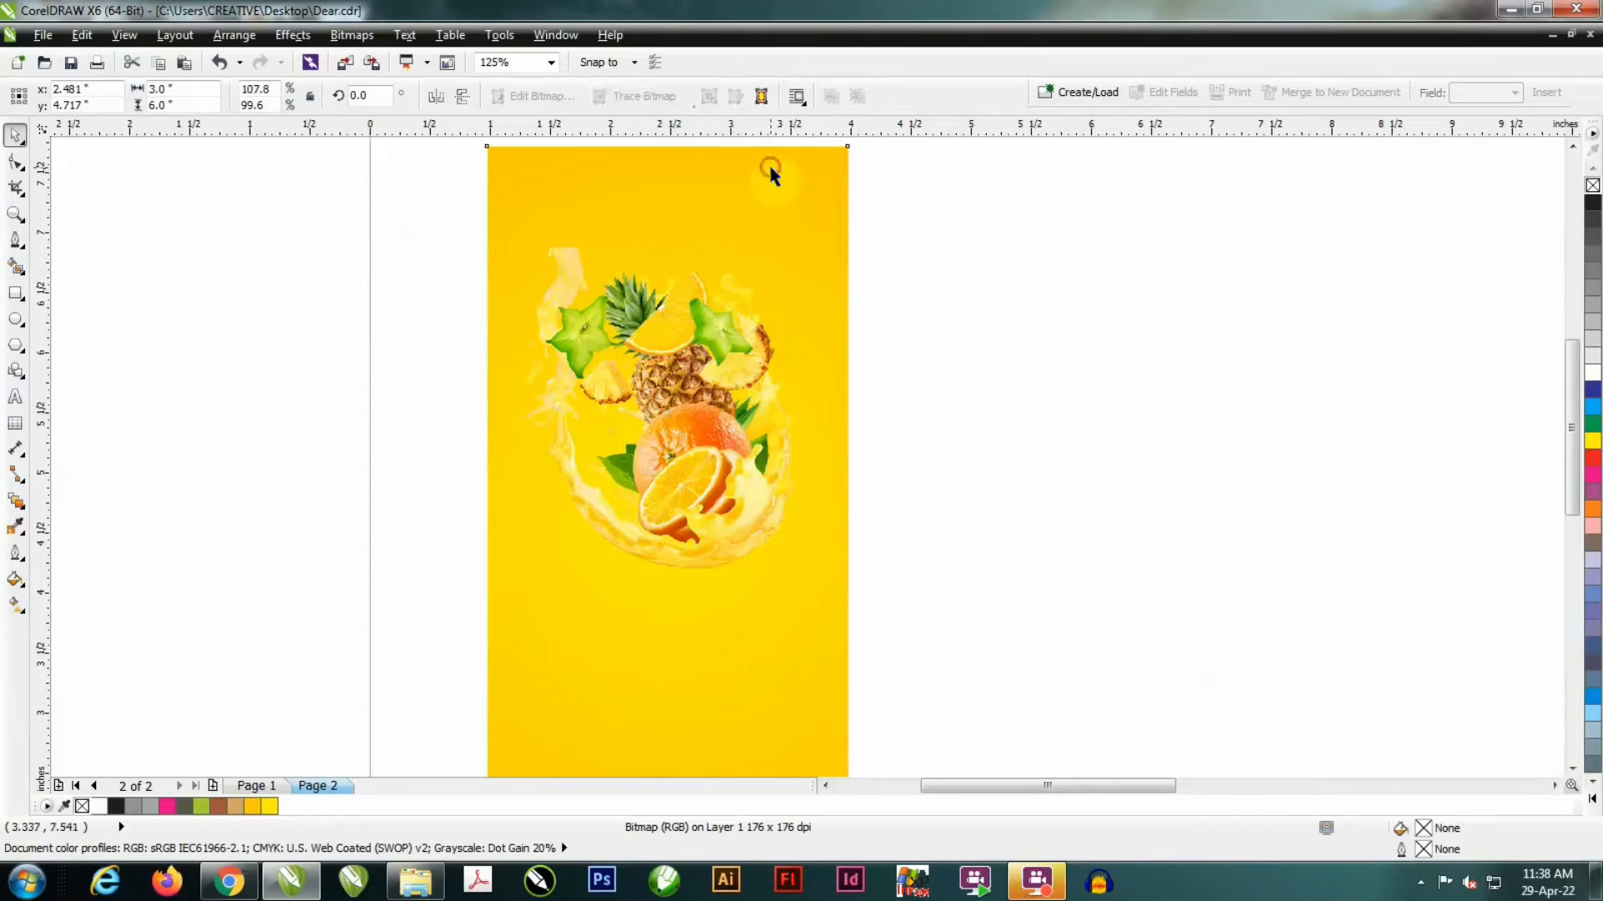
- Change the outer colour of the rectangle's radial fountain fill to orange
left_click(768, 167)
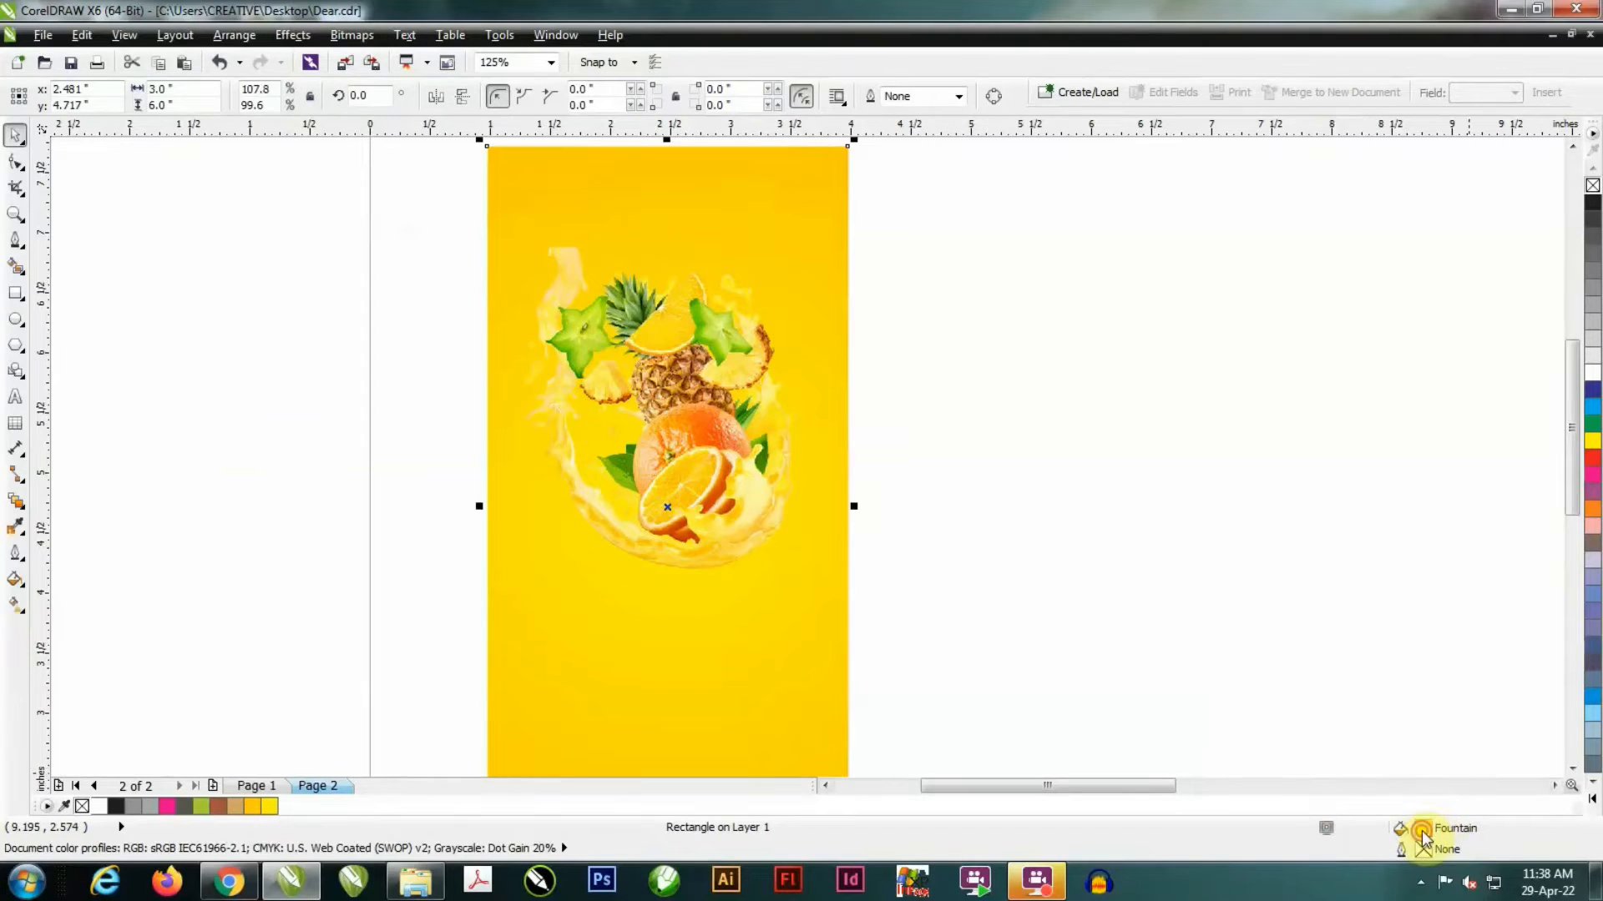
double_click(1422, 833)
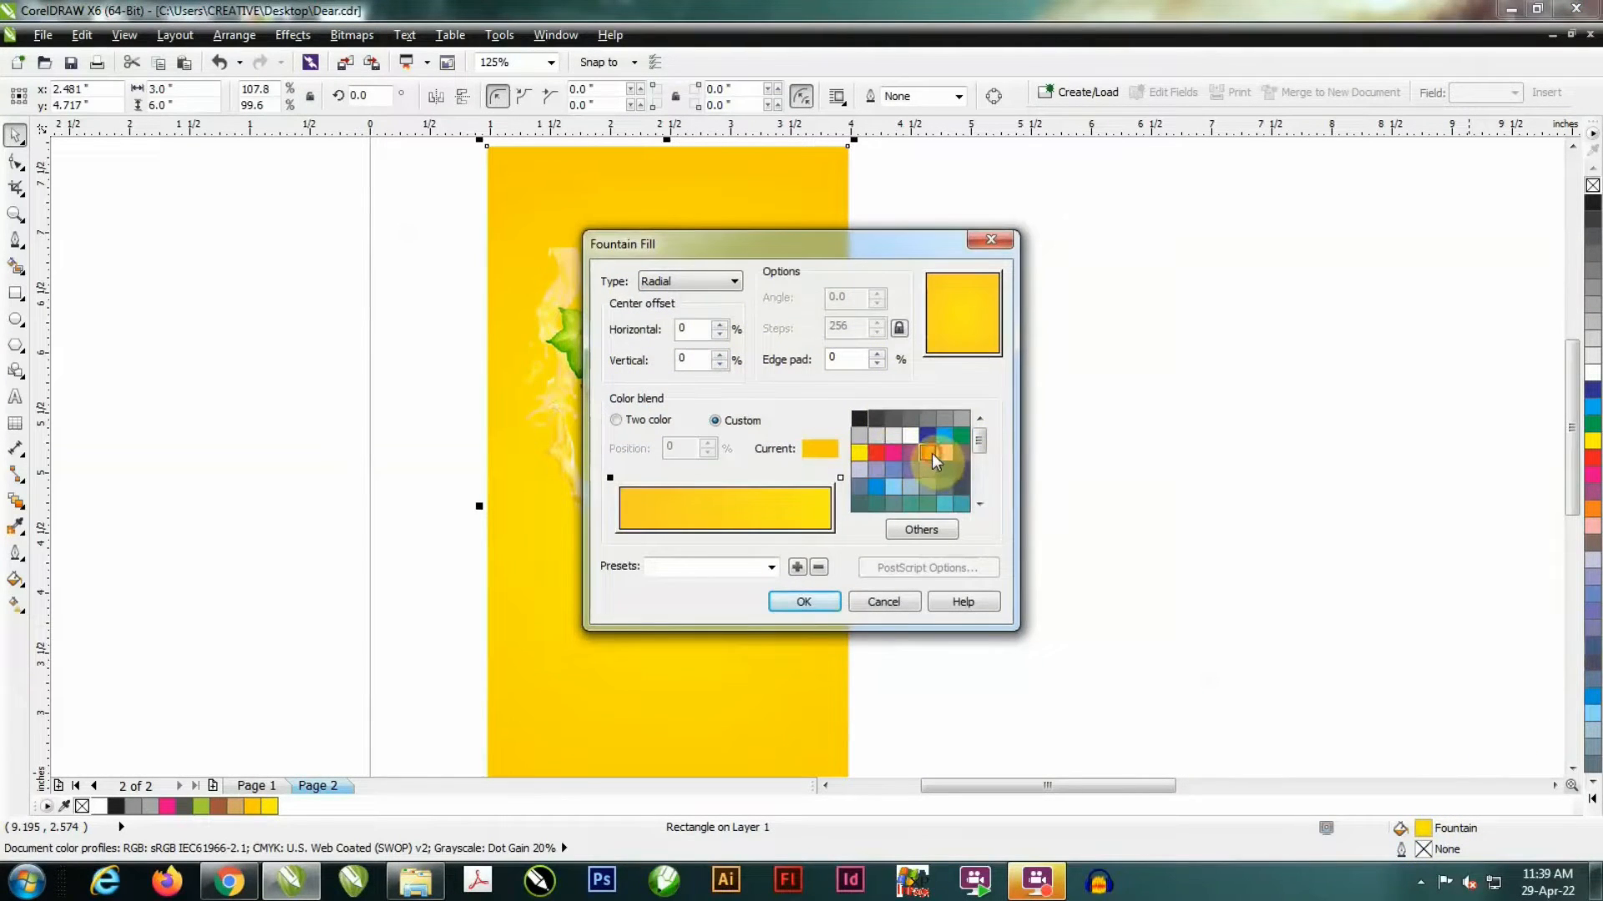
left_click(926, 453)
left_click(819, 600)
left_click(1024, 349)
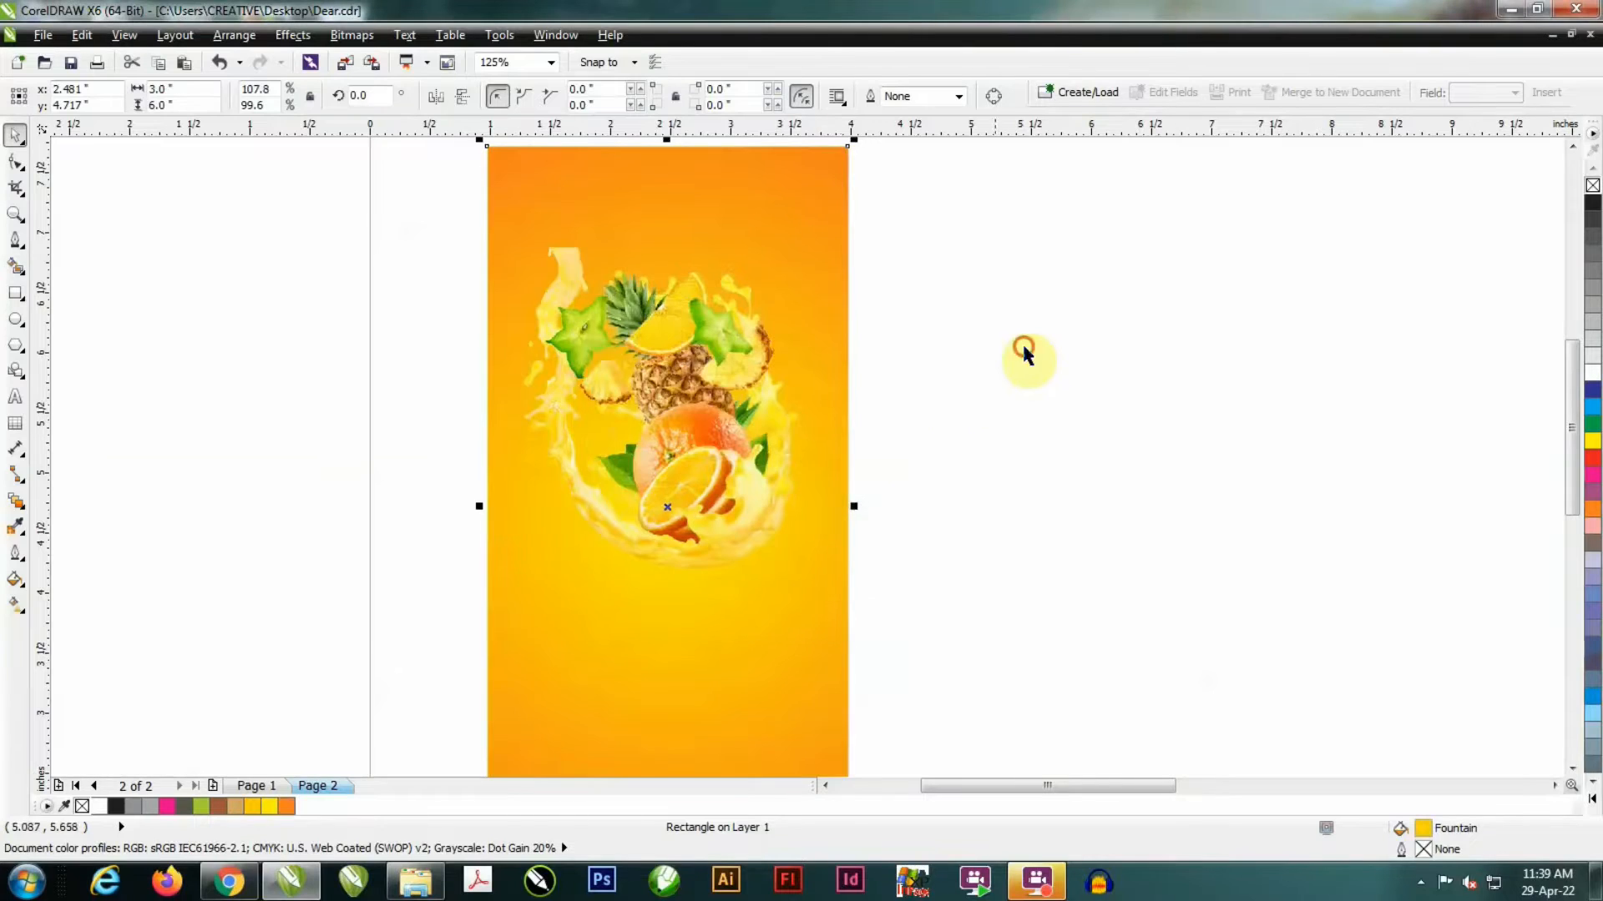
scroll(682, 336, "down", 1)
scroll(684, 427, "up", 1)
- Move the fruit image down to the rectangle's middle and enlarge it from its centre to about 3.69 by 3.57 inches
left_click(700, 427)
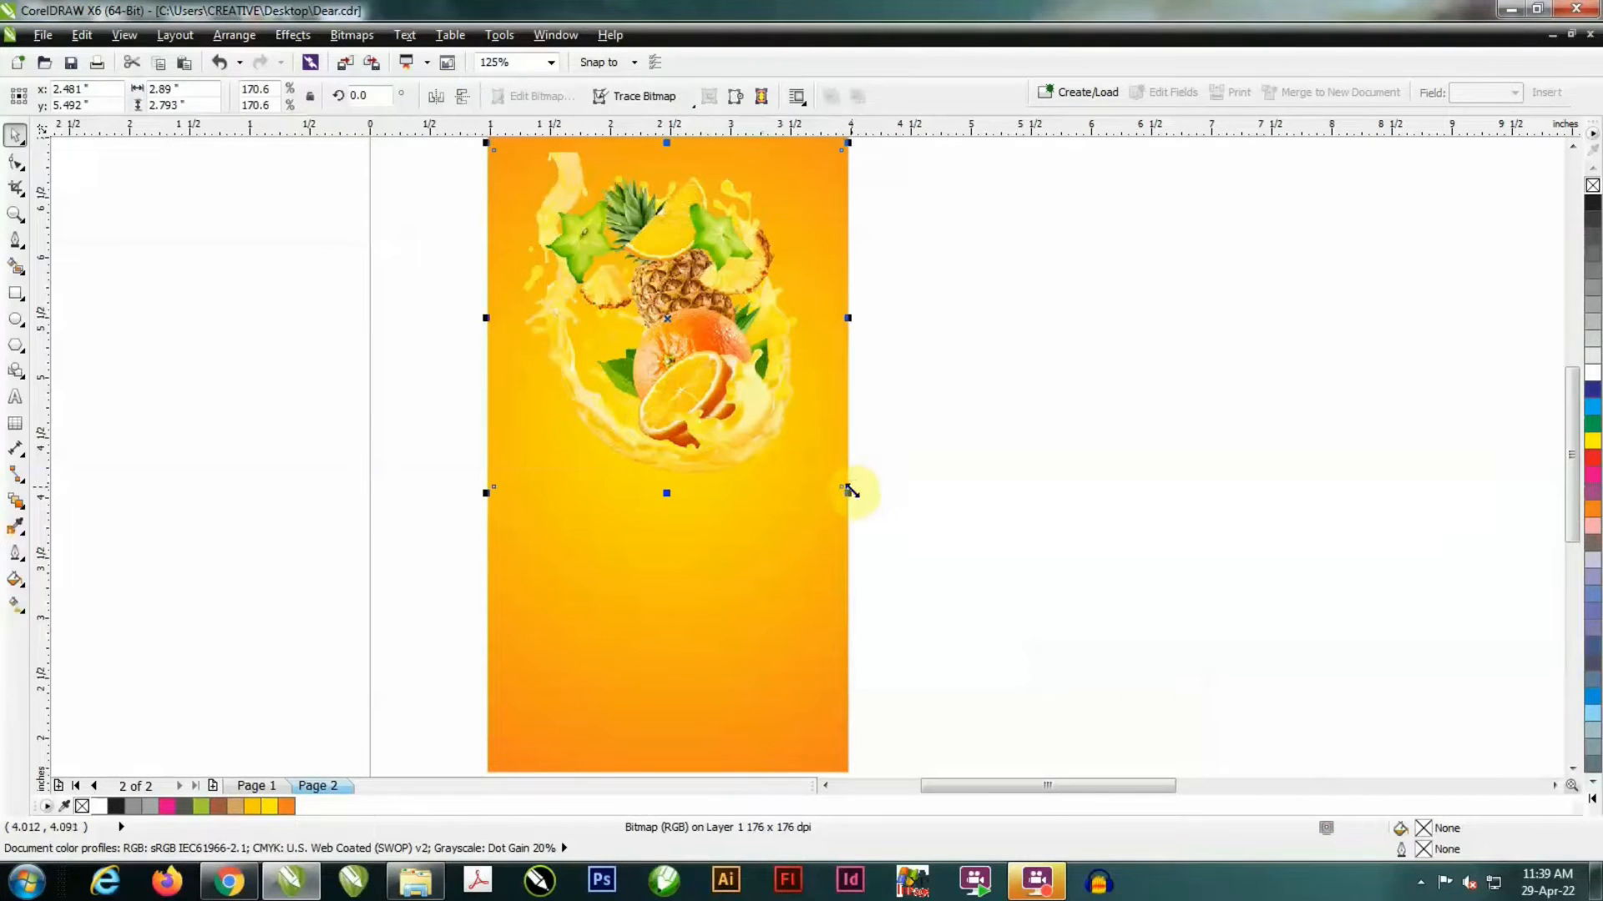
left_click_drag(848, 492, 847, 541)
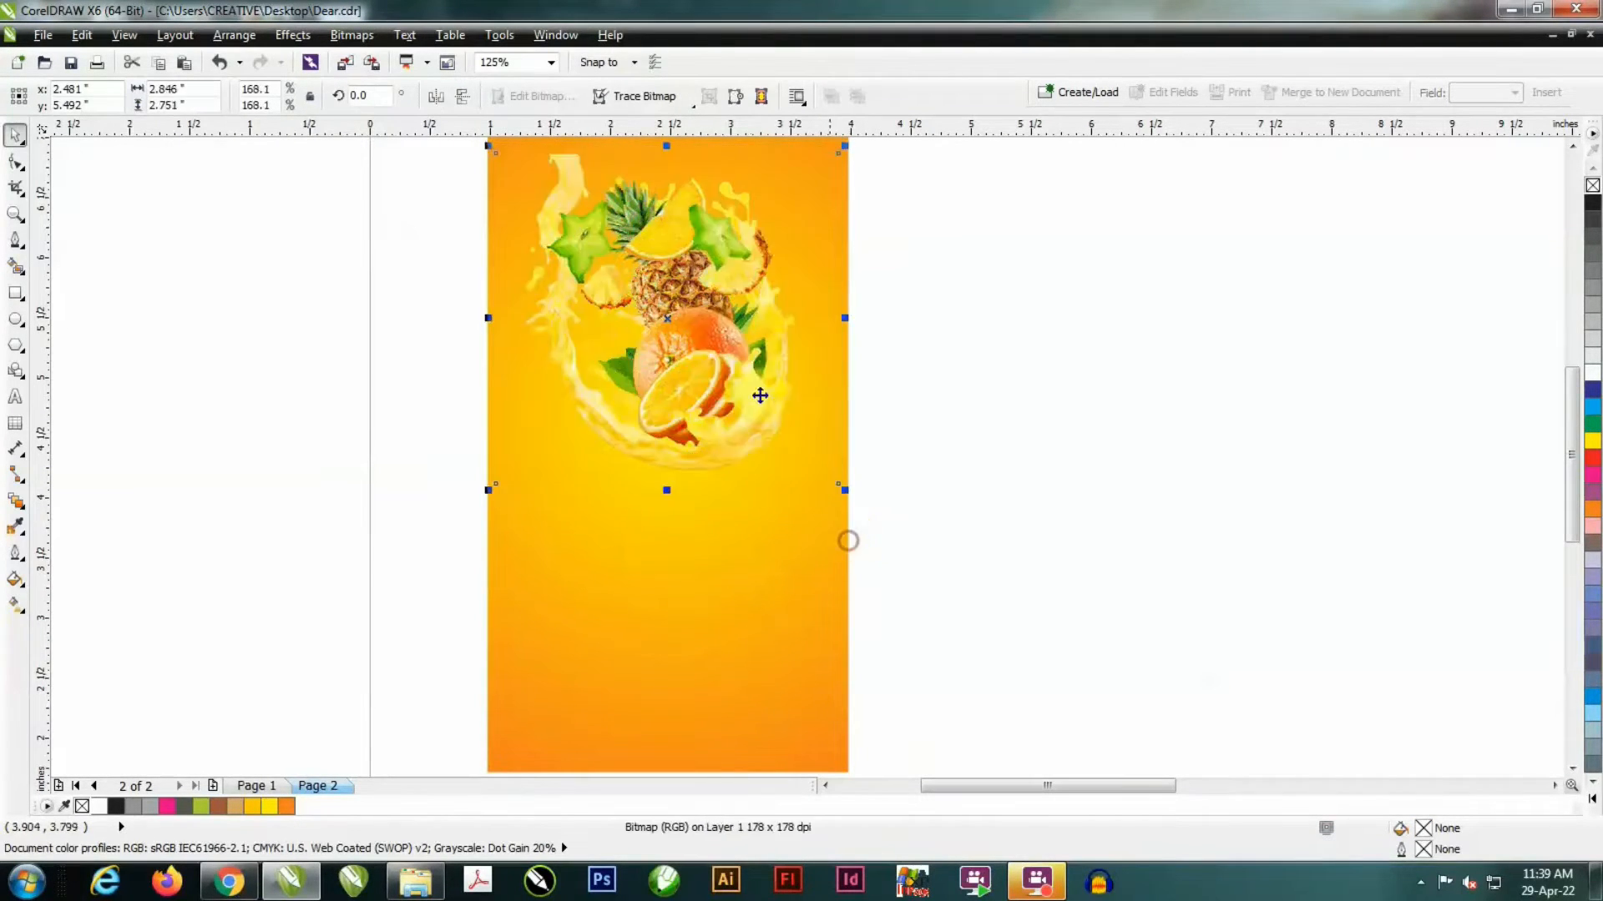
left_click_drag(726, 382, 726, 488)
scroll(726, 488, "down", 1)
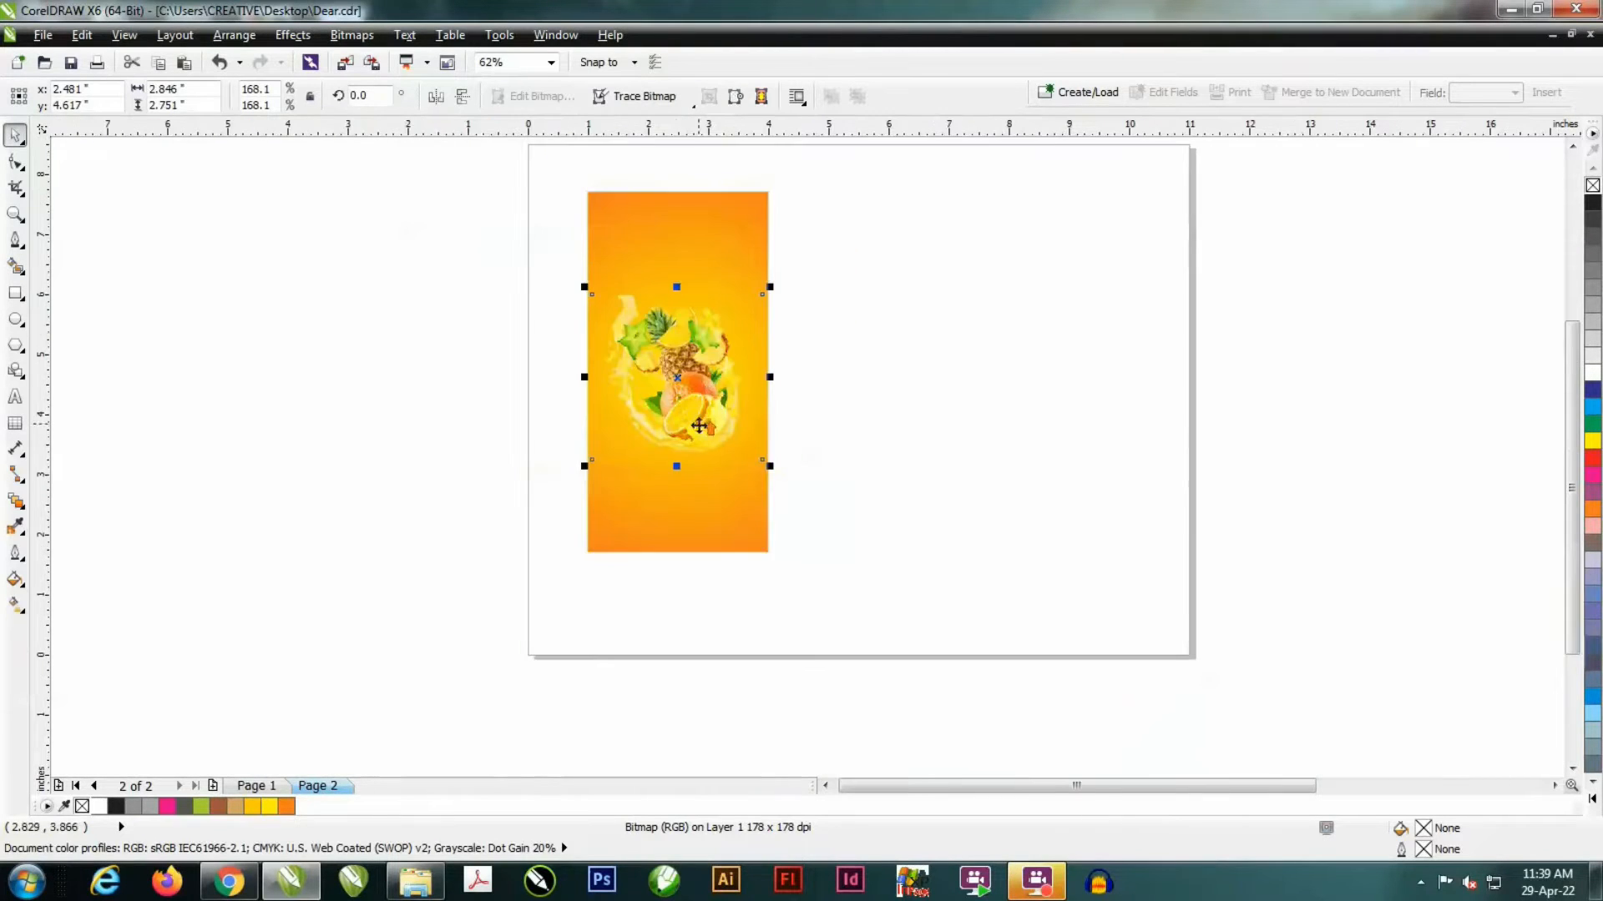
scroll(839, 519, "up", 1)
left_click_drag(834, 502, 885, 551)
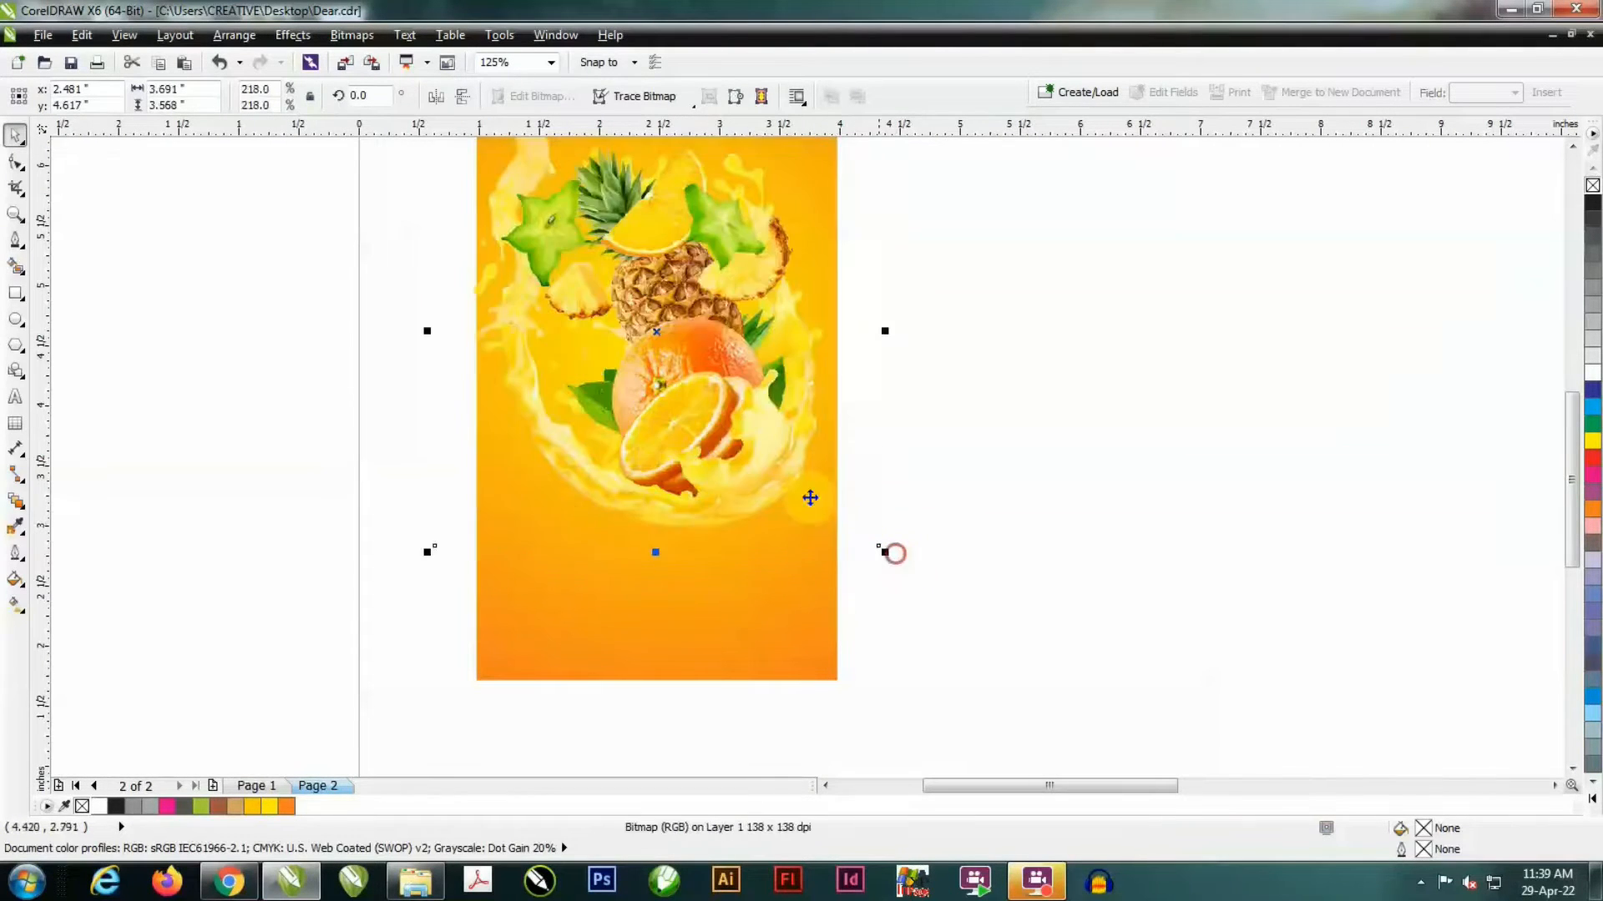
scroll(734, 377, "down", 1)
scroll(693, 325, "up", 1)
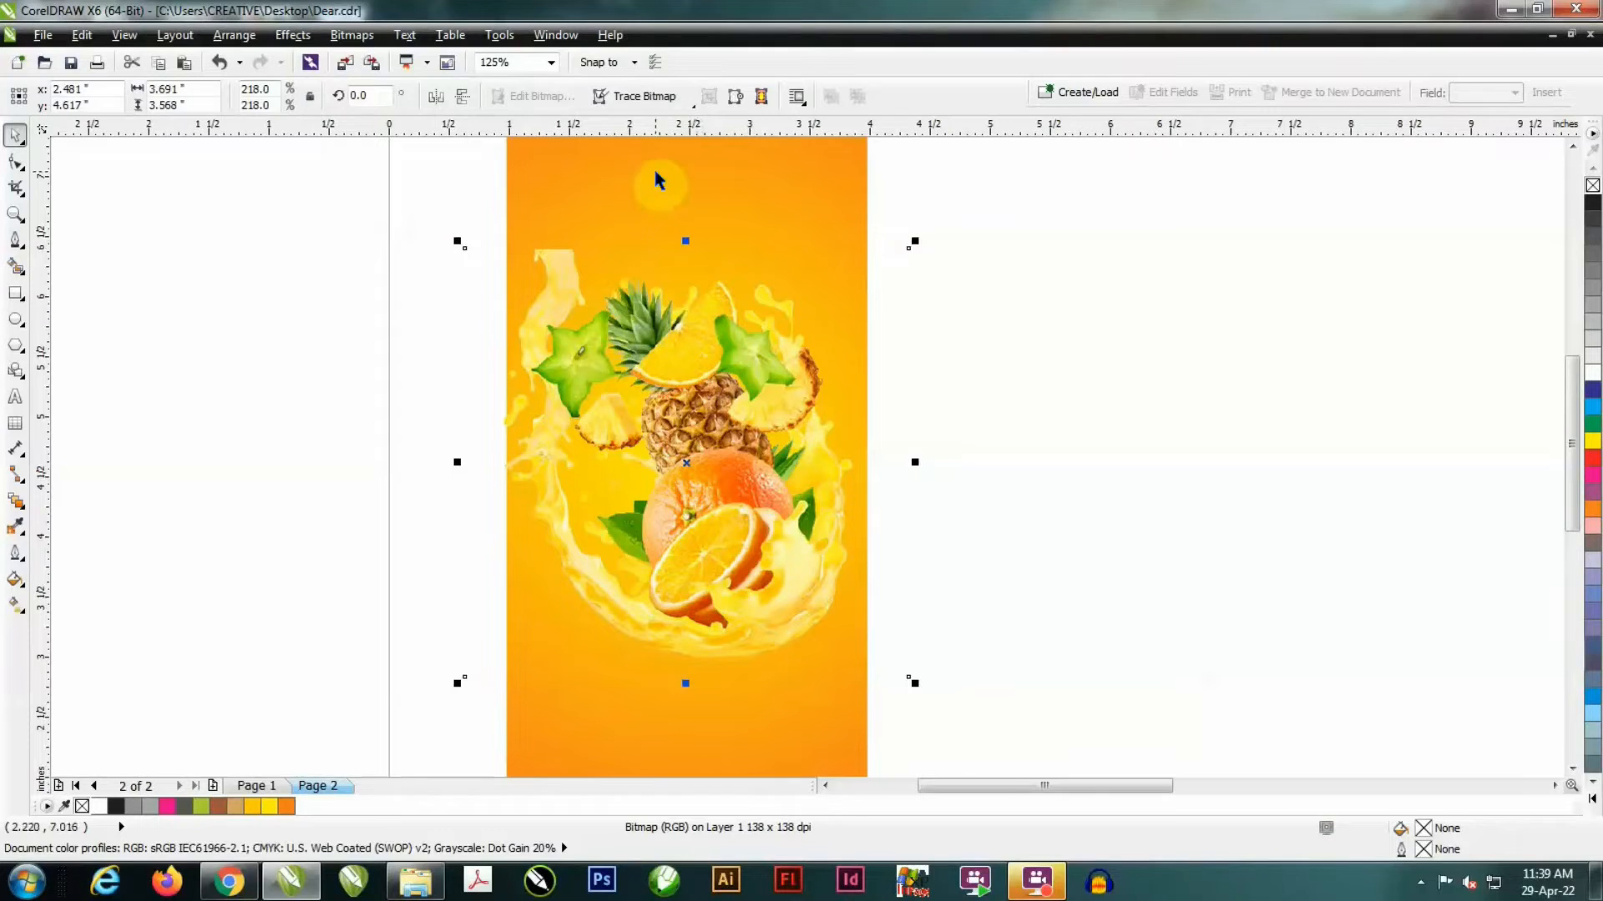
- Crop the top edge of the fruit image with the Shape tool, reducing its height to about 3.36 inches
left_click(15, 160)
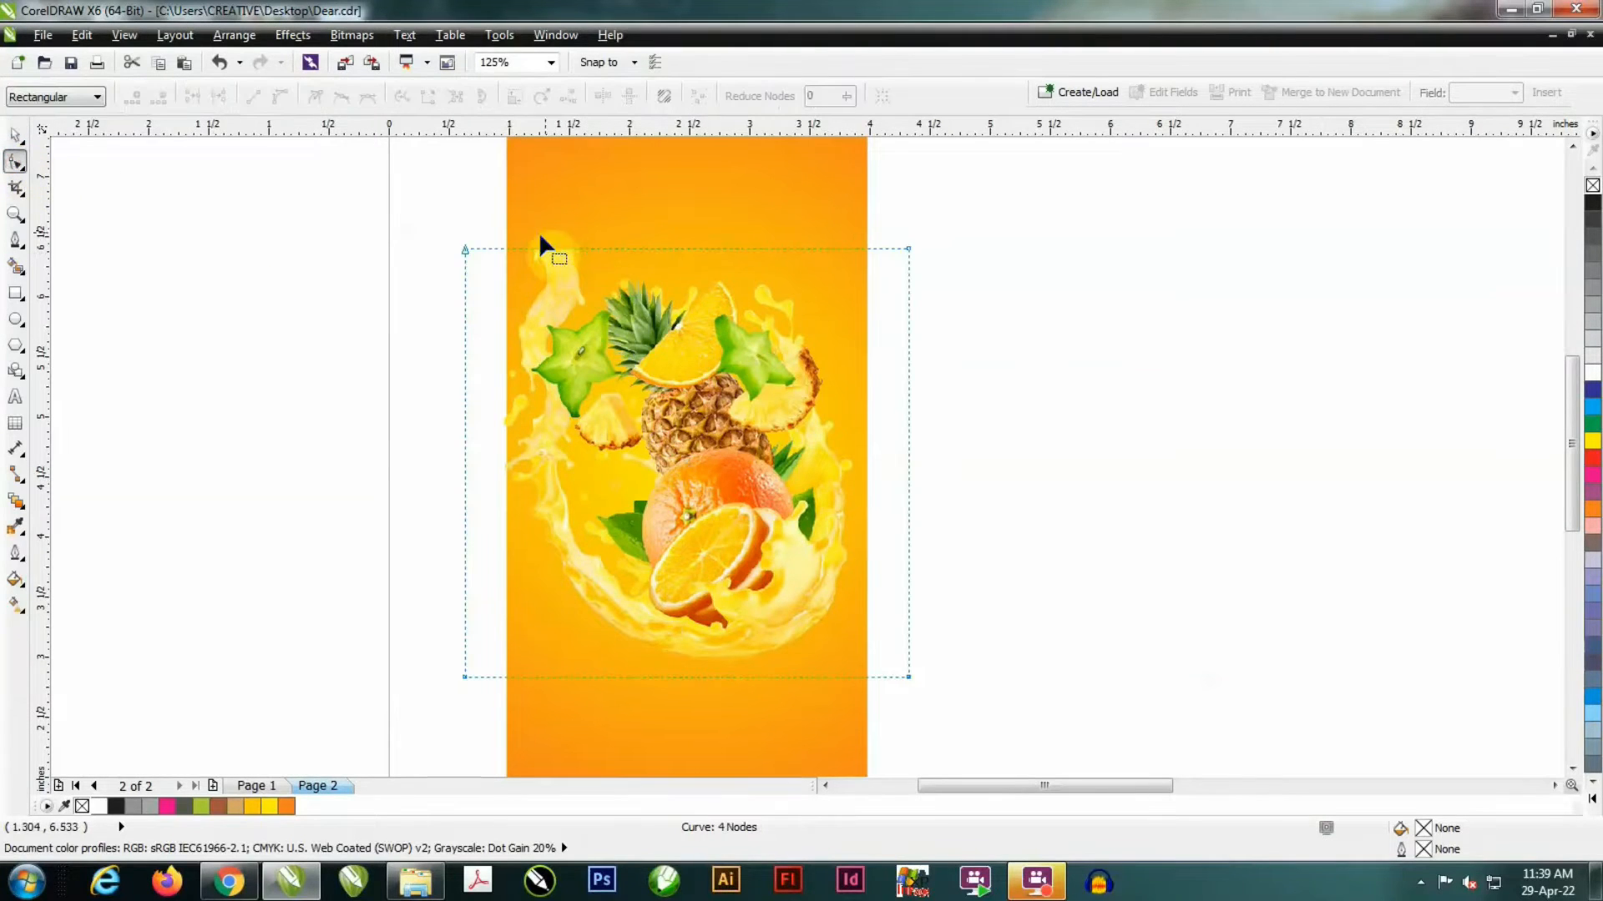
left_click_drag(907, 248, 907, 273)
left_click(18, 139)
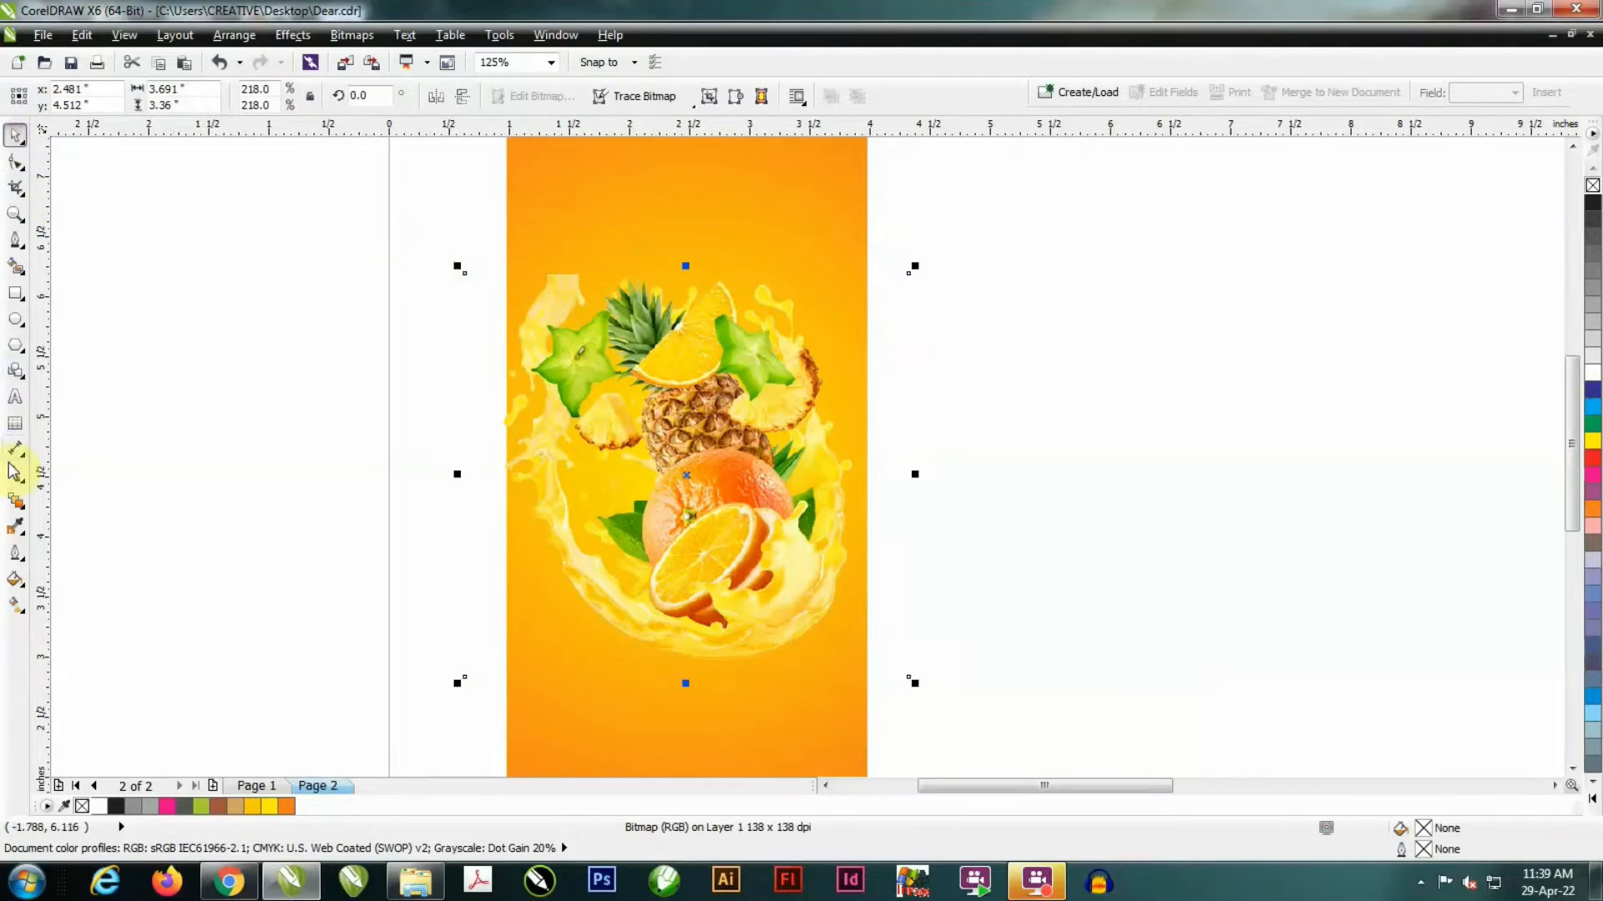
- Fade the cut upper-left end of the juice splash with a short linear transparency
left_click(15, 504)
left_click(97, 629)
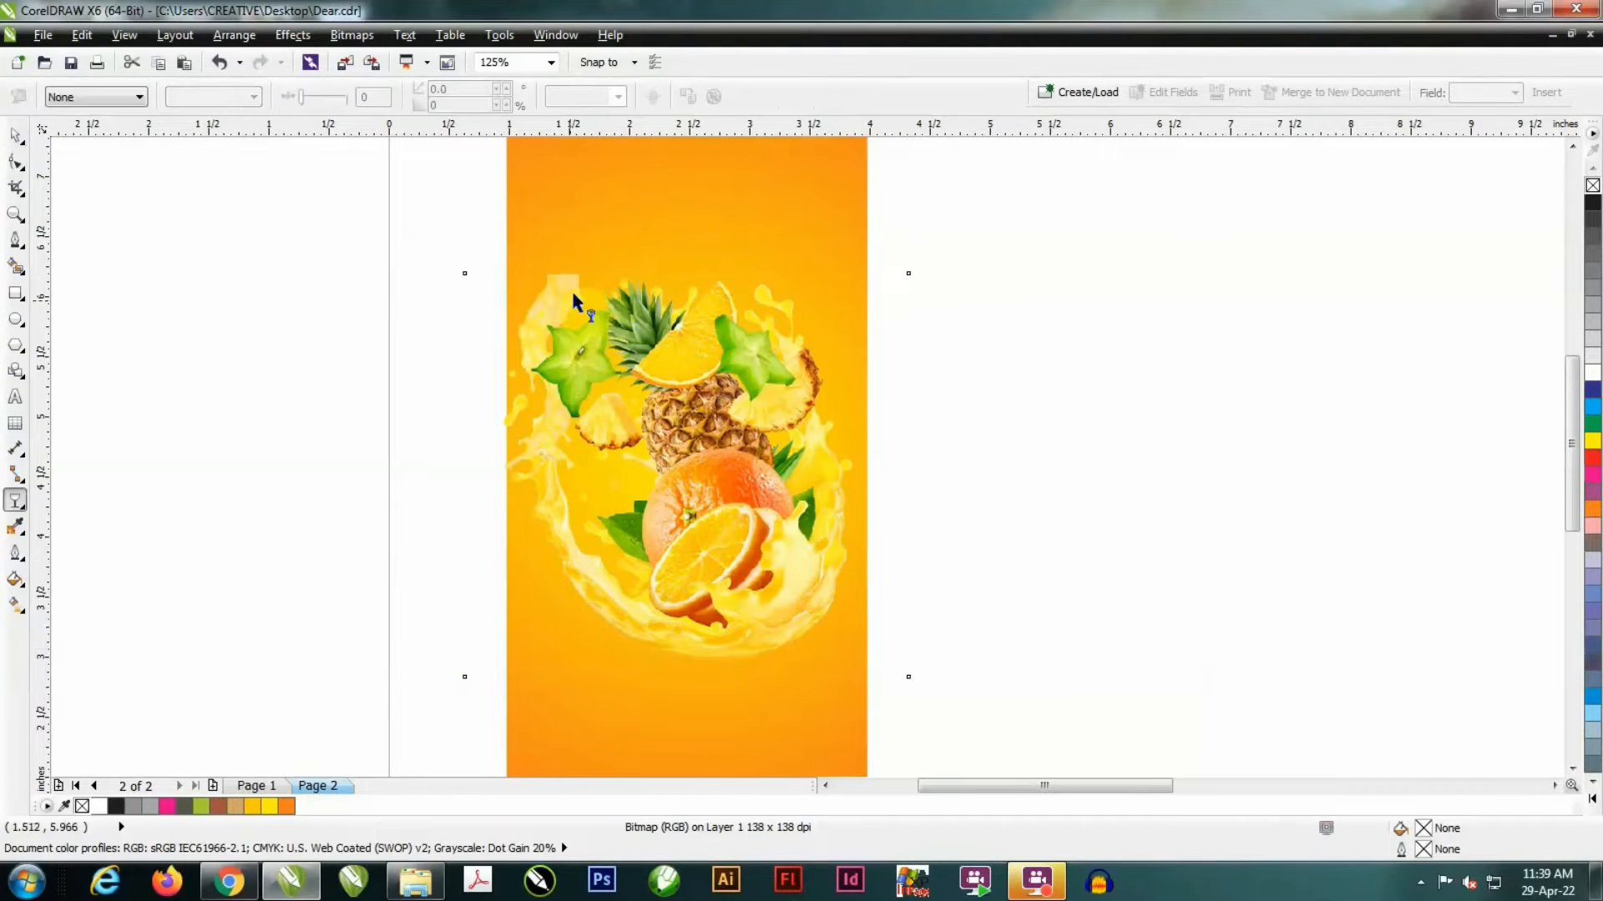
mouse_move(559, 297)
left_mouse_down()
mouse_move(533, 247)
mouse_move(574, 319)
mouse_move(558, 282)
left_mouse_up()
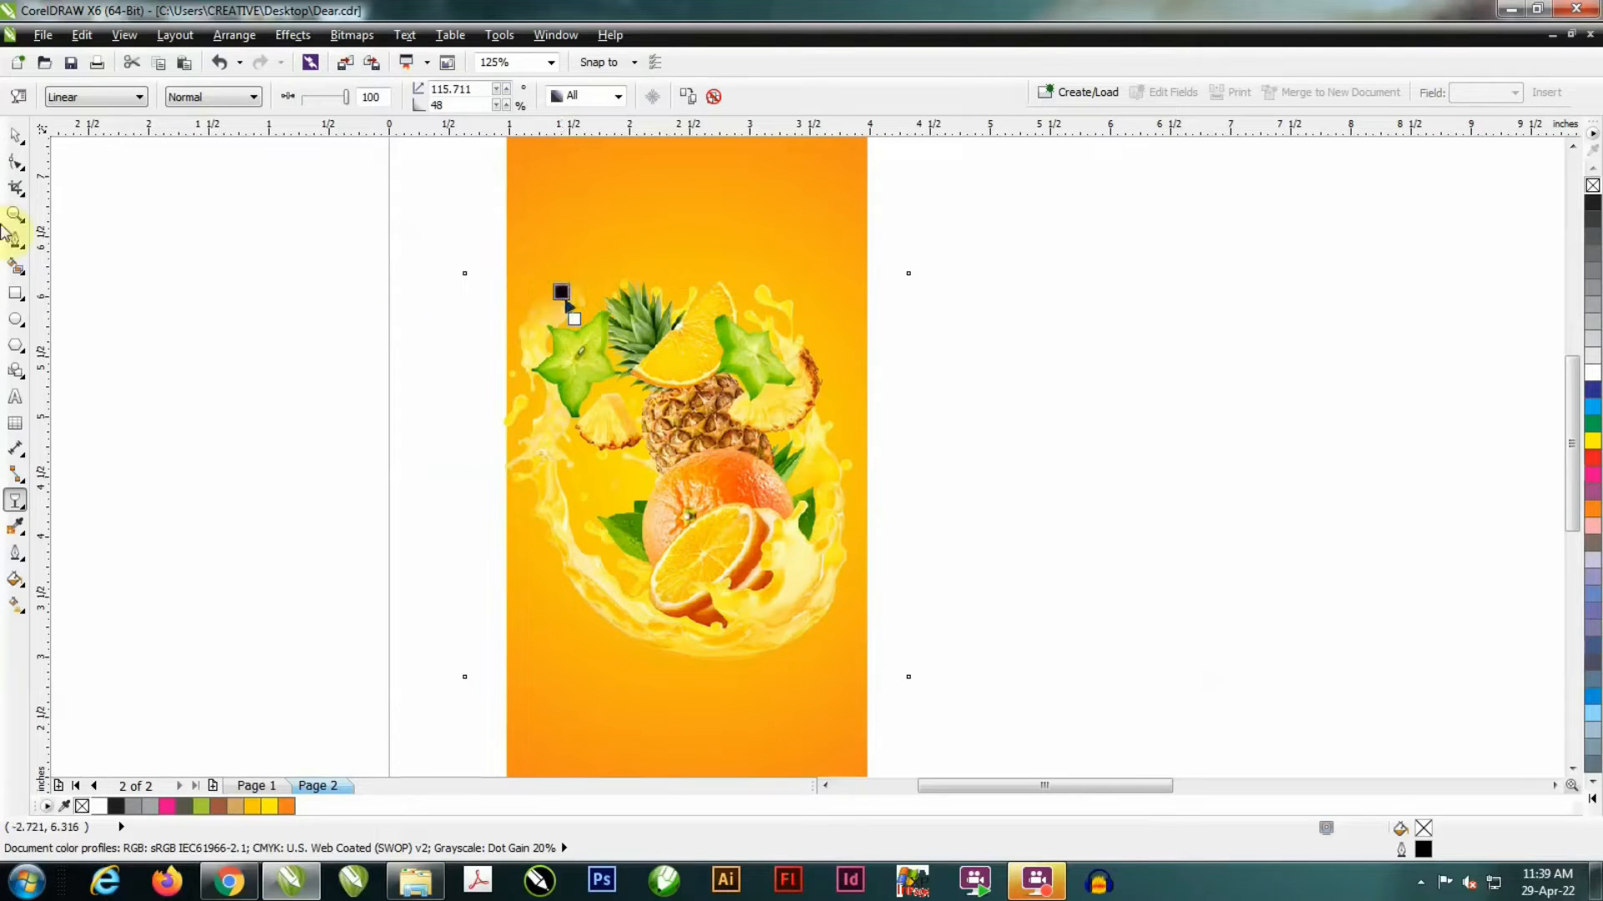
left_click(9, 135)
- Move the fruit image slightly upward on the orange rectangle
scroll(710, 230, "down", 1)
left_click(713, 207, "shift")
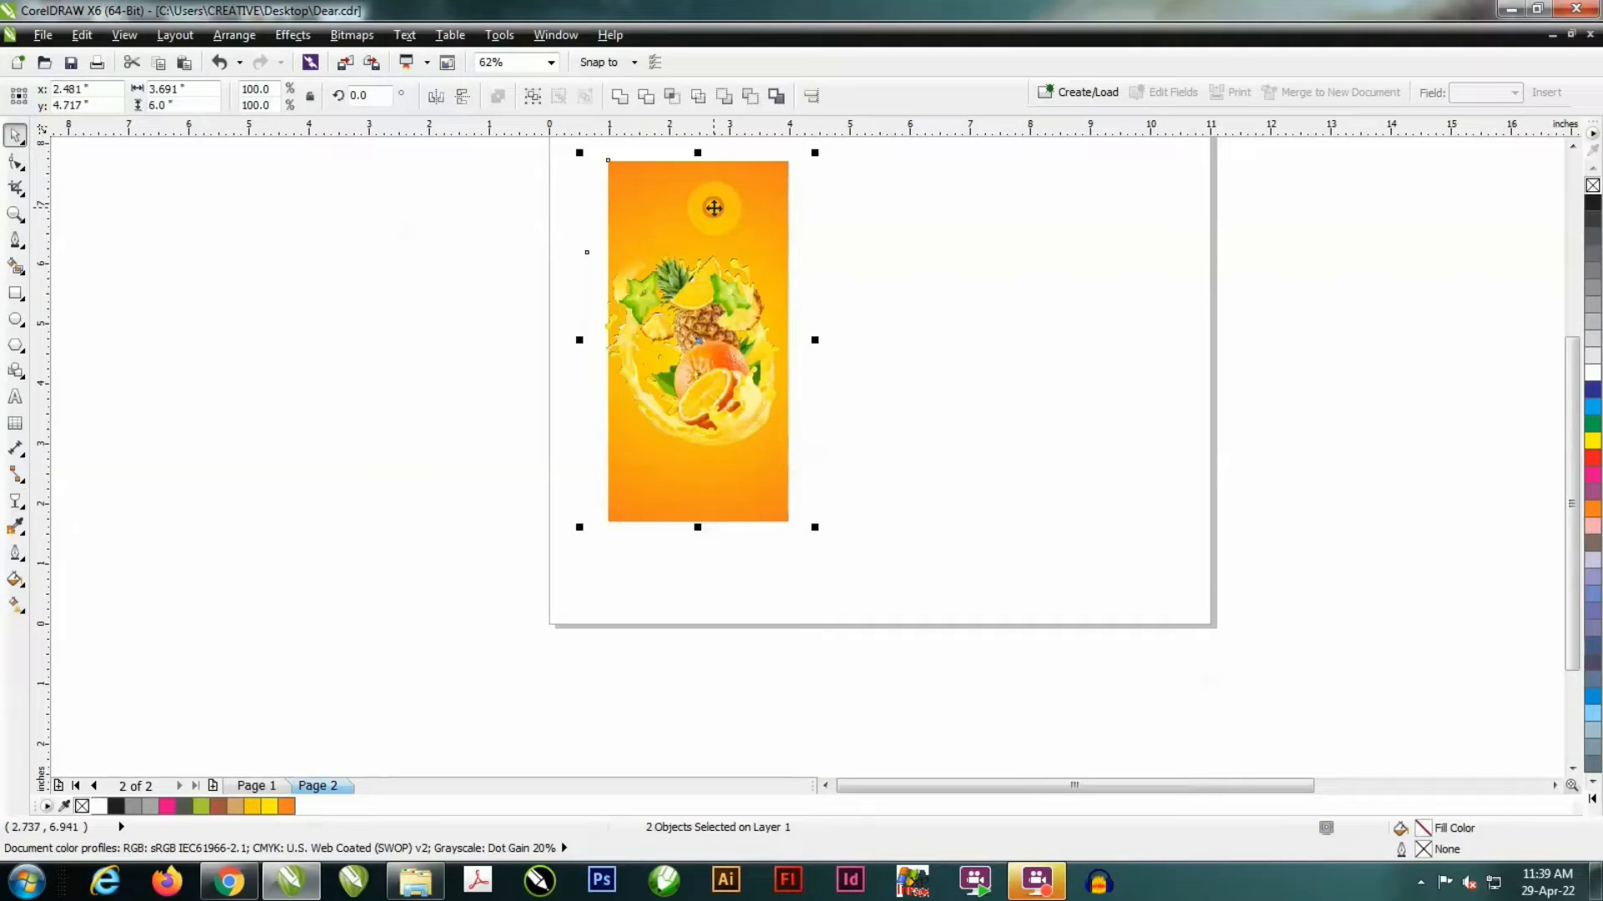
left_click(837, 305)
left_click_drag(731, 375, 729, 341)
left_click(912, 266)
- Give the orange rectangle a 5.0 pt outline and convert that outline to a separate object
left_click(728, 200)
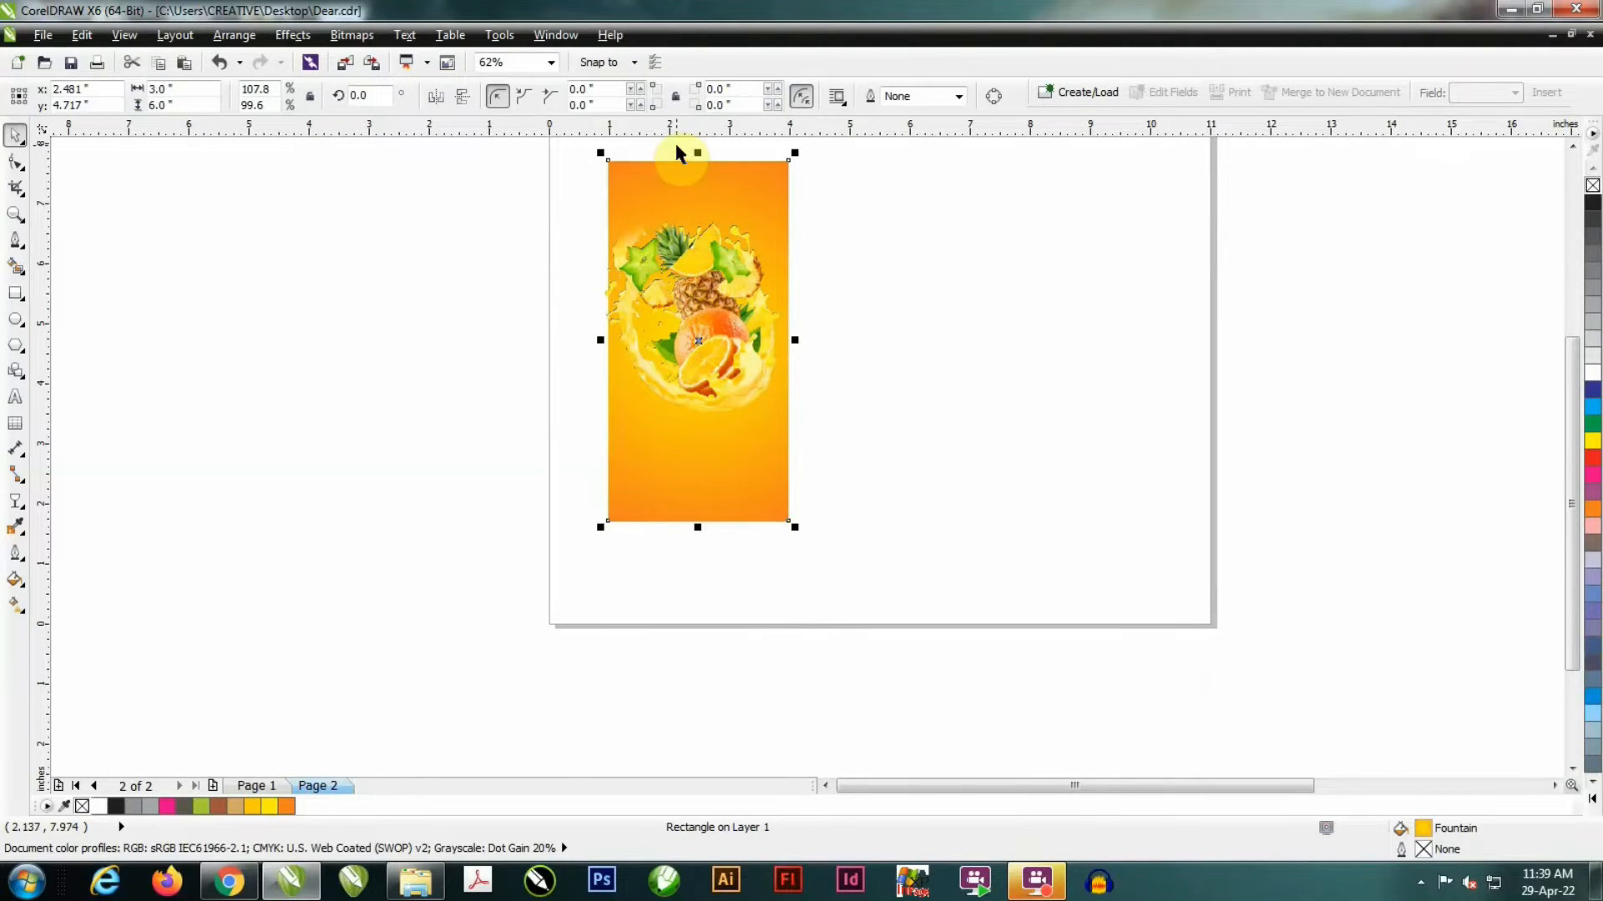
scroll(674, 141, "up", 1)
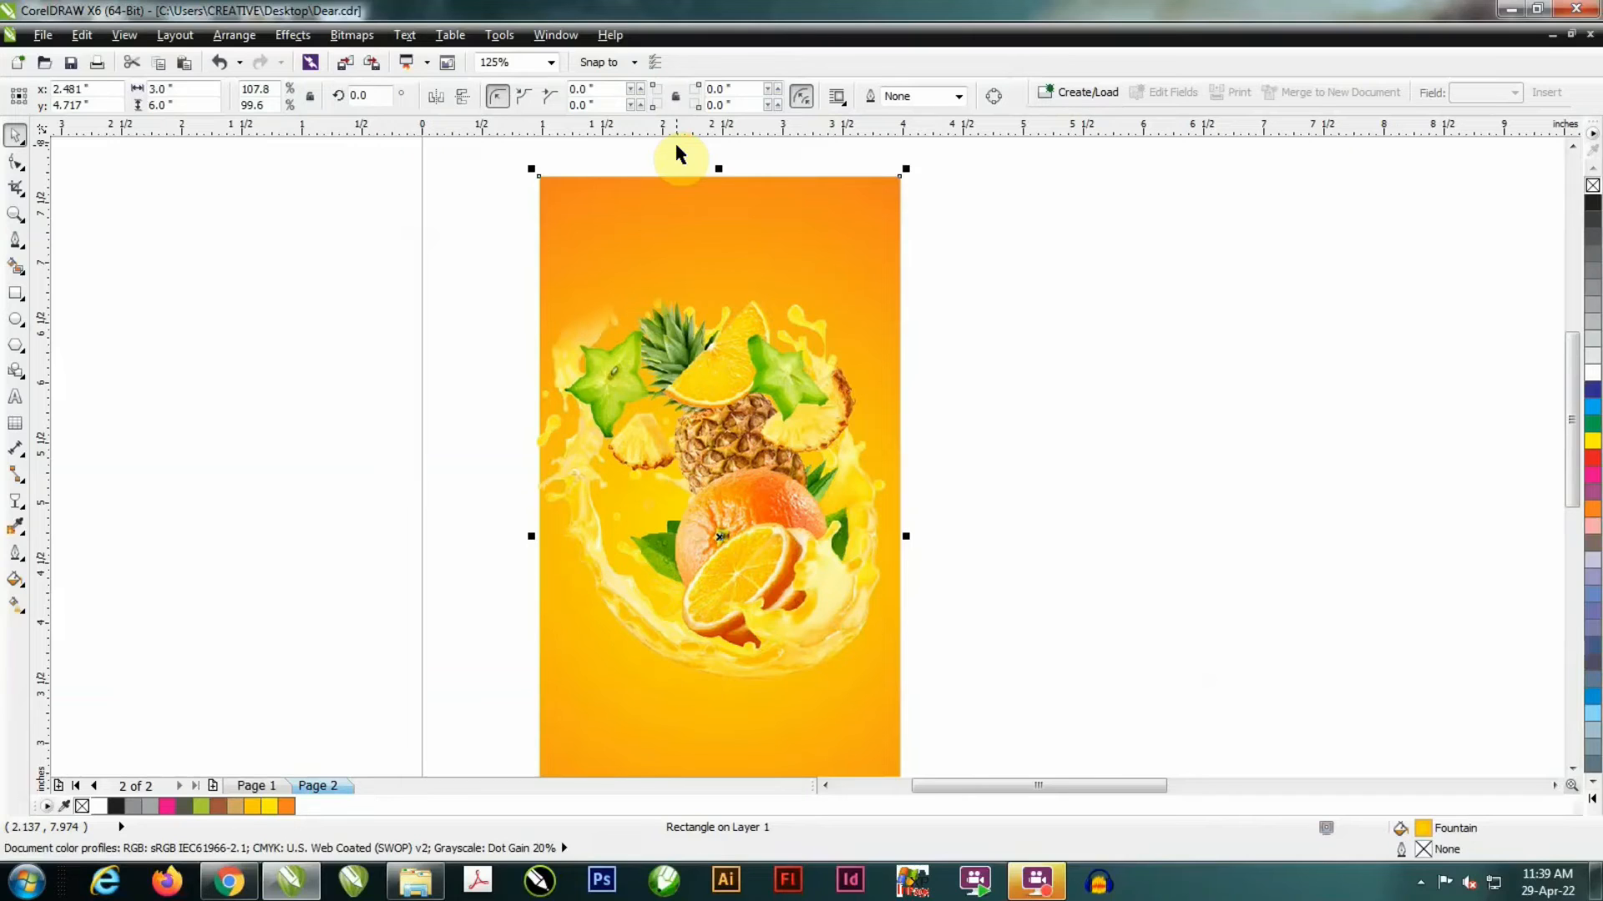
left_click(934, 97)
key("Return")
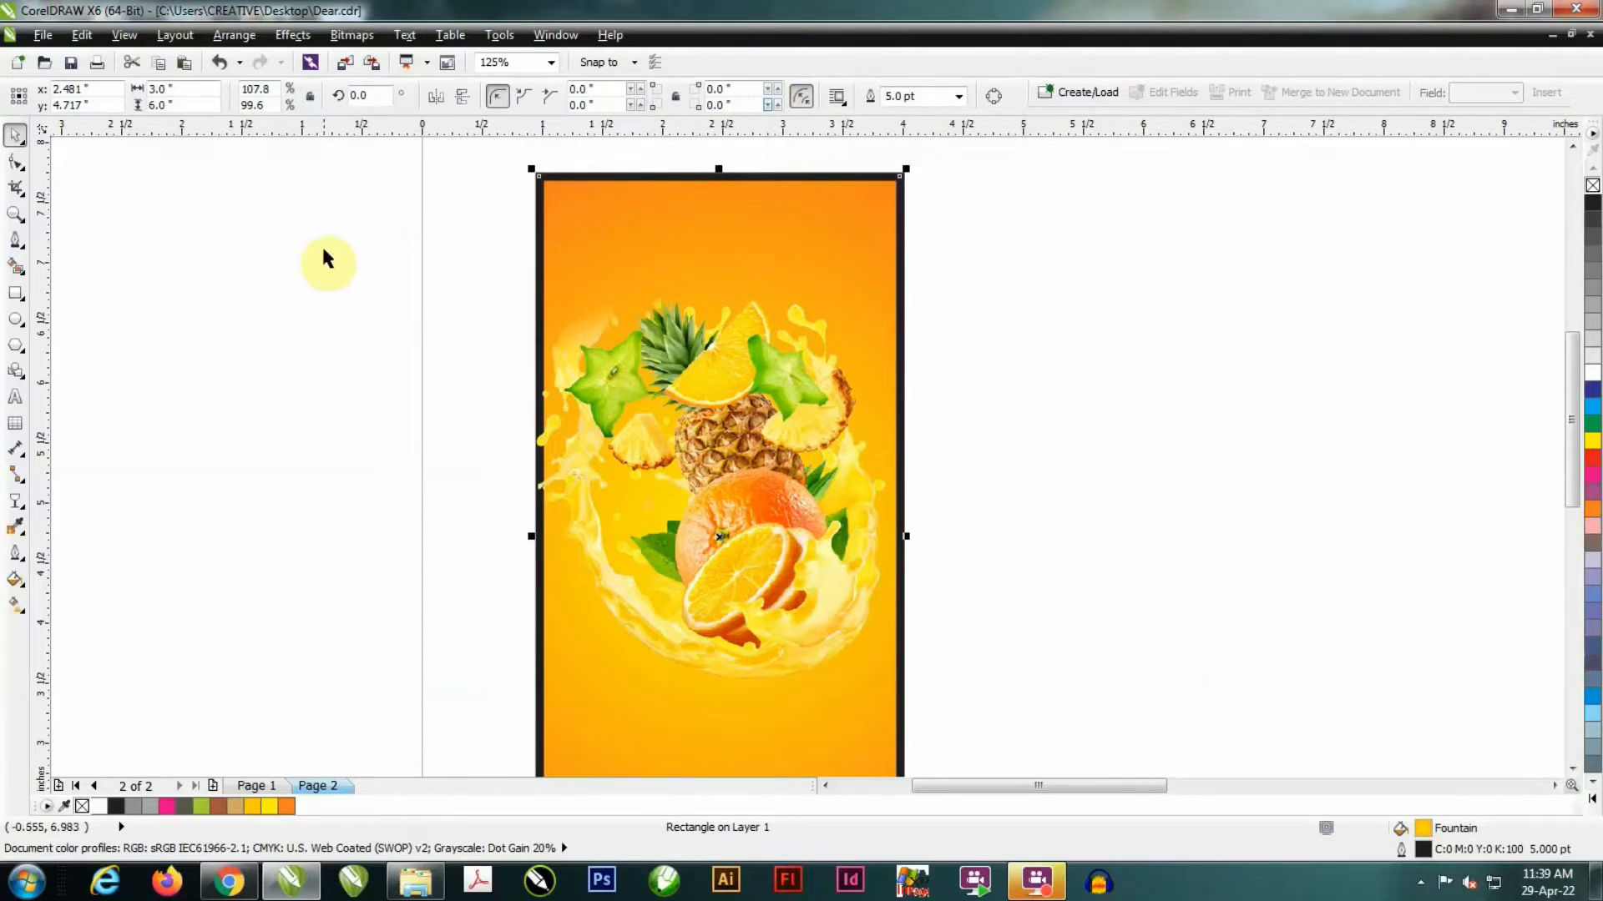
left_click(173, 34)
mouse_move(209, 38)
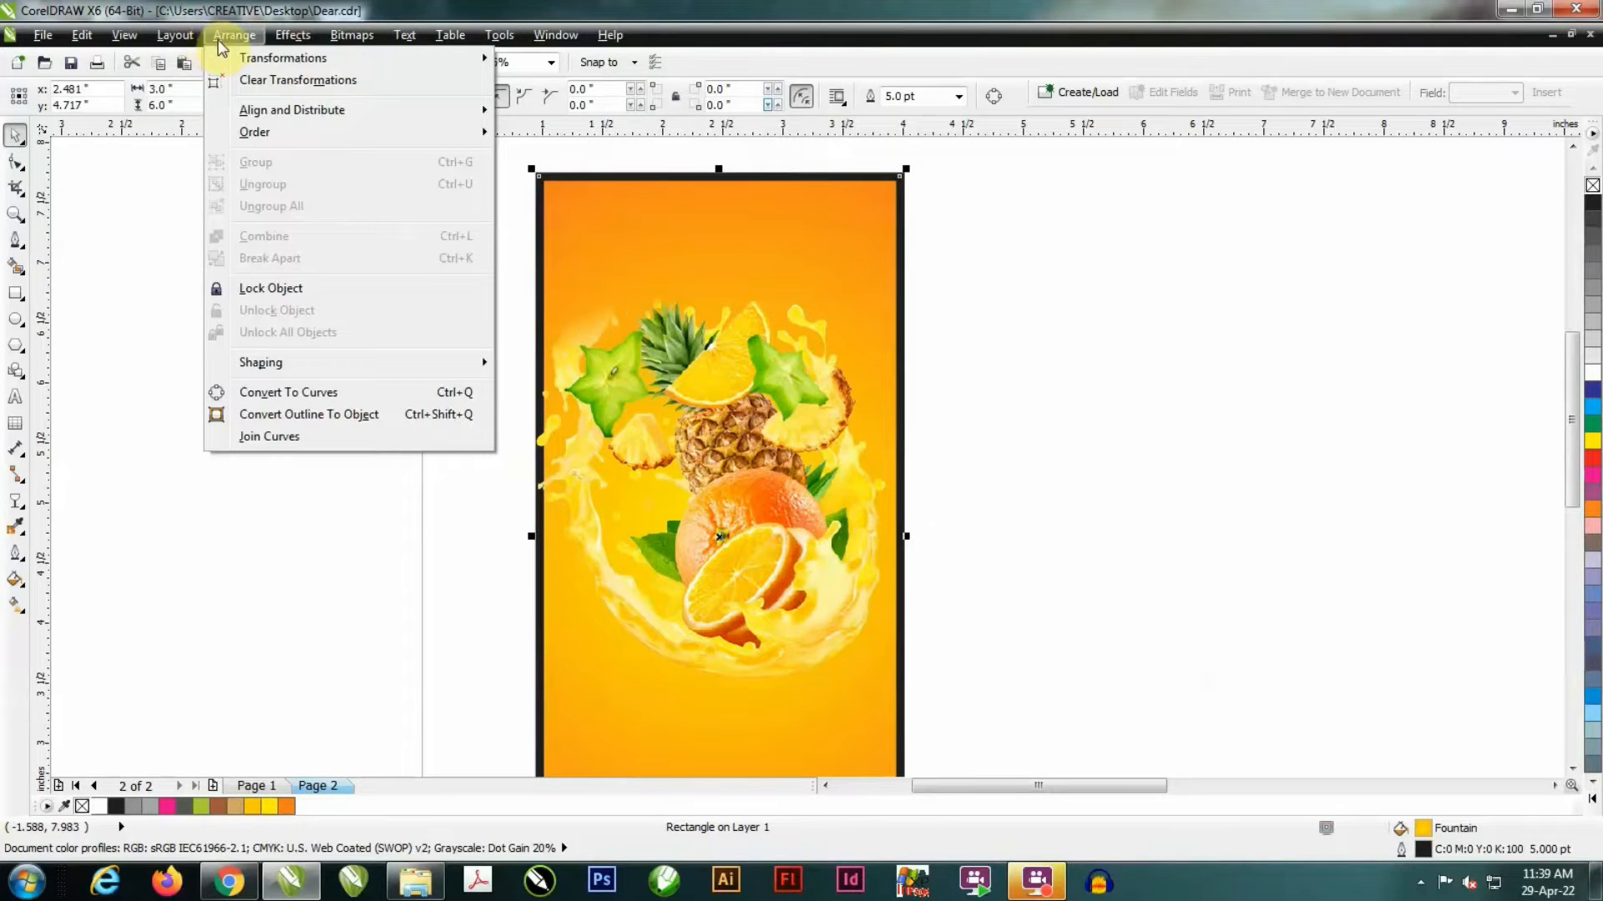
left_click(330, 415)
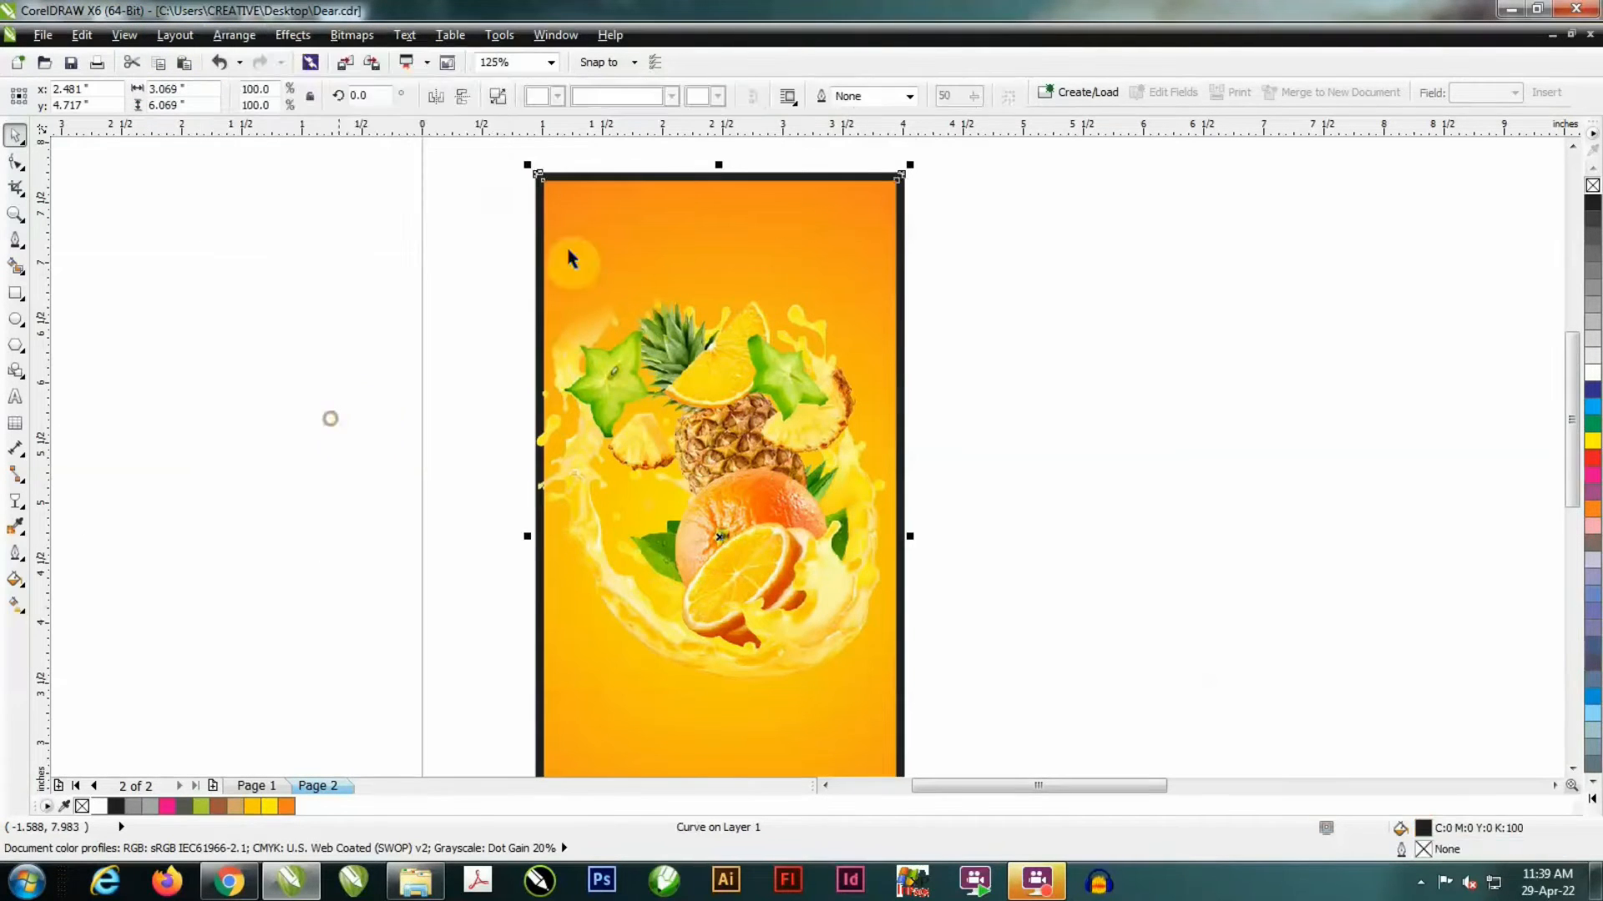
- Fill the frame with the Cylinder - Gold 01 fountain preset and recolour its colour stop at 30% to yellow
left_click(18, 582)
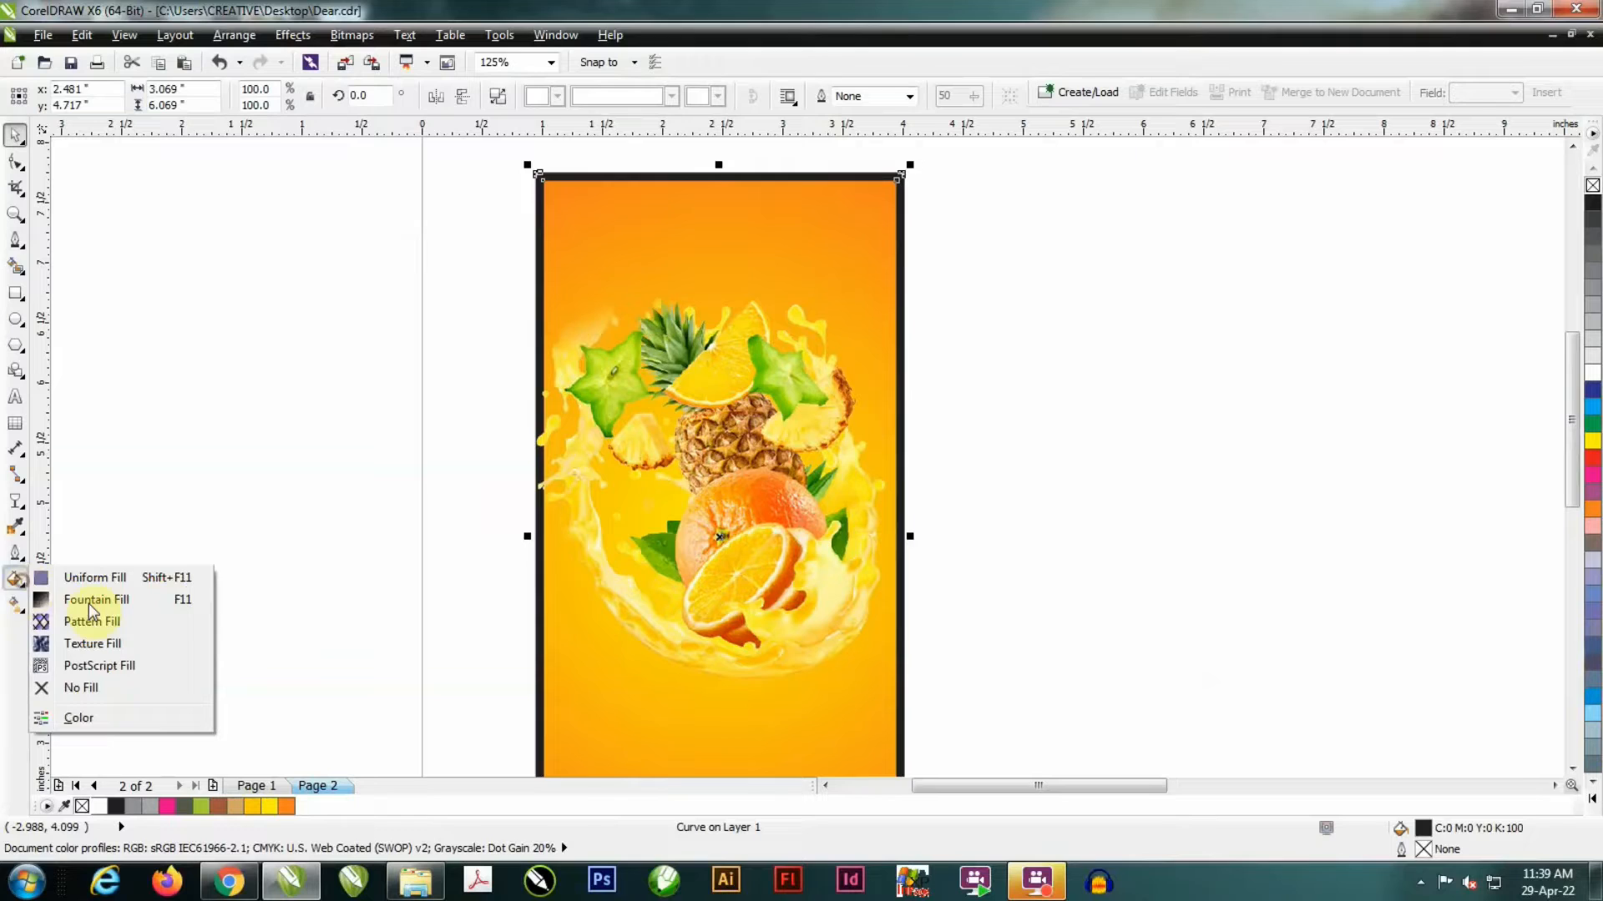
left_click(144, 601)
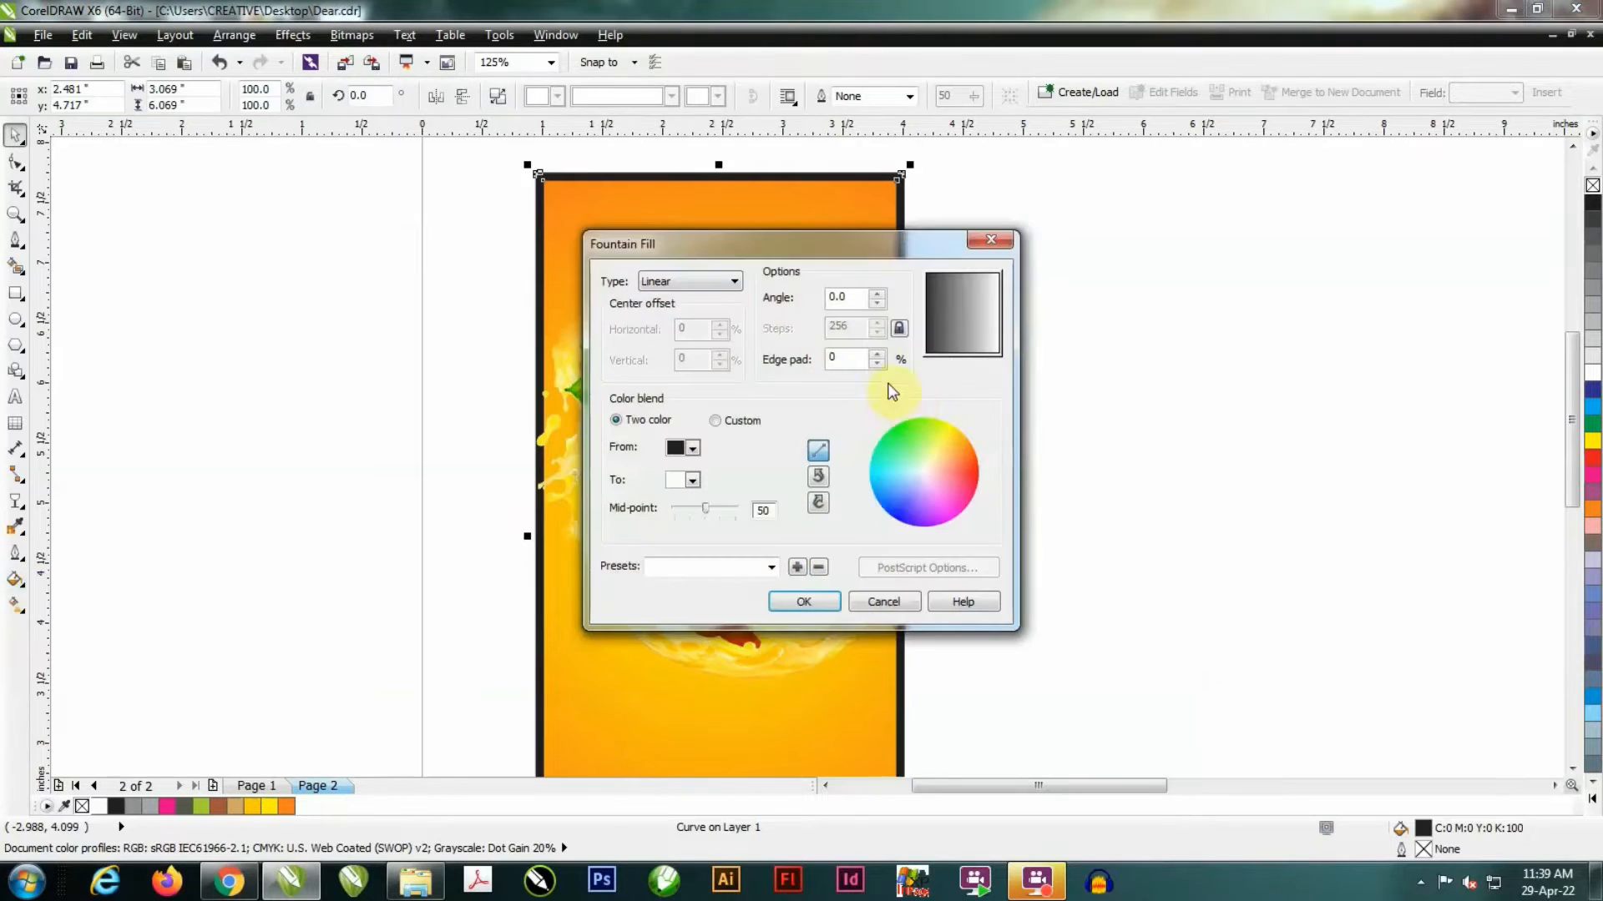
left_click(770, 568)
left_click_drag(773, 266, 775, 356)
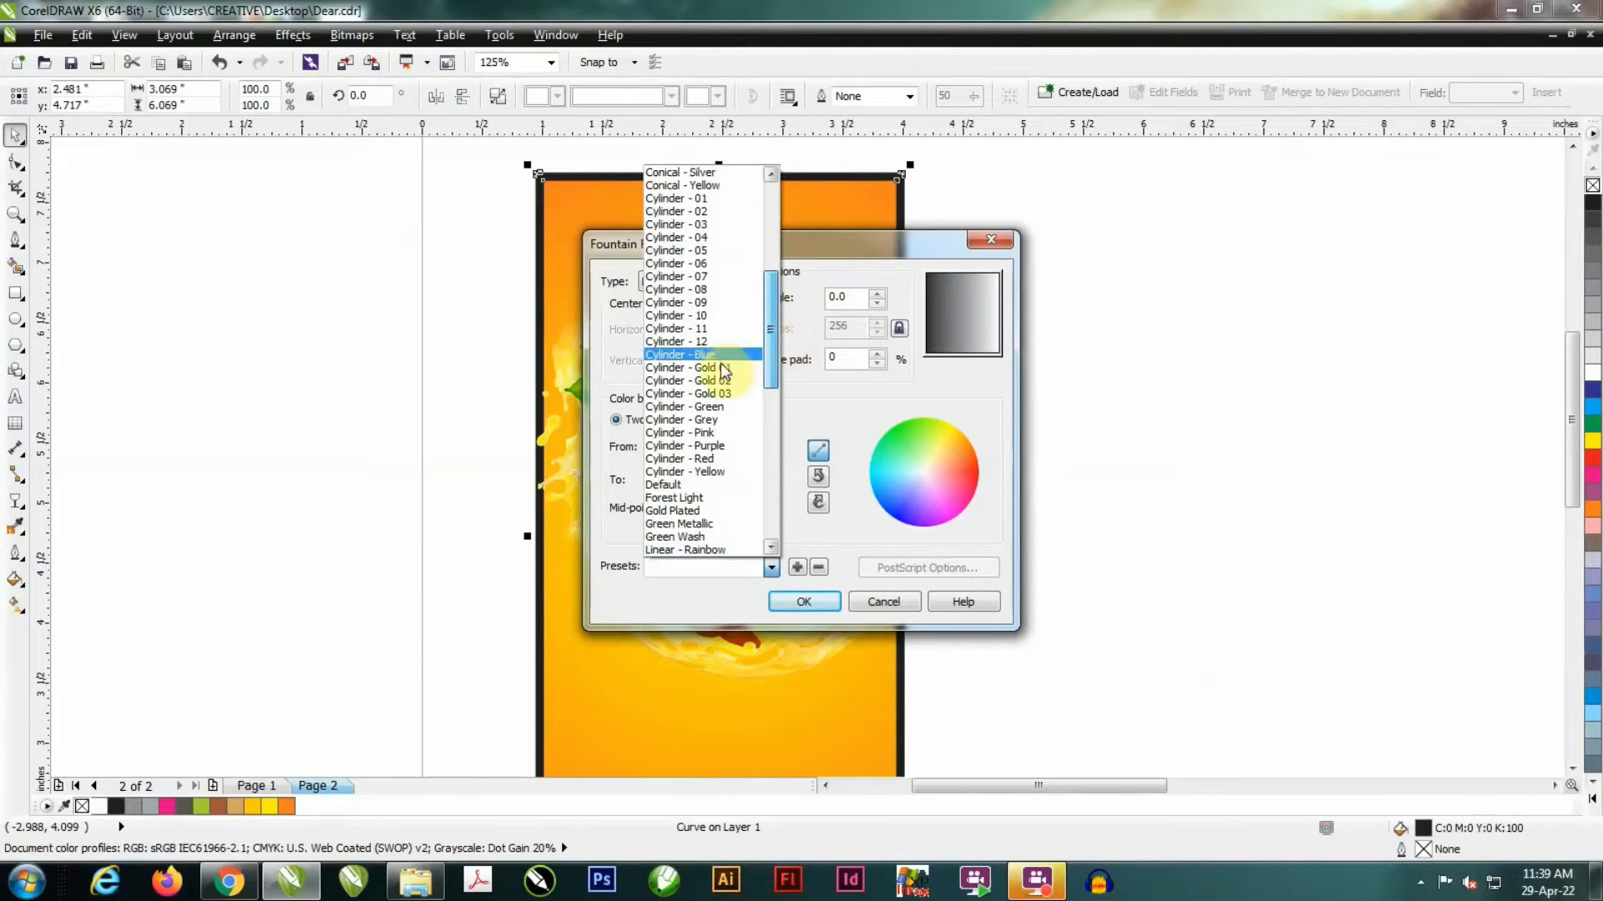
left_click(705, 367)
left_click_drag(668, 480, 683, 480)
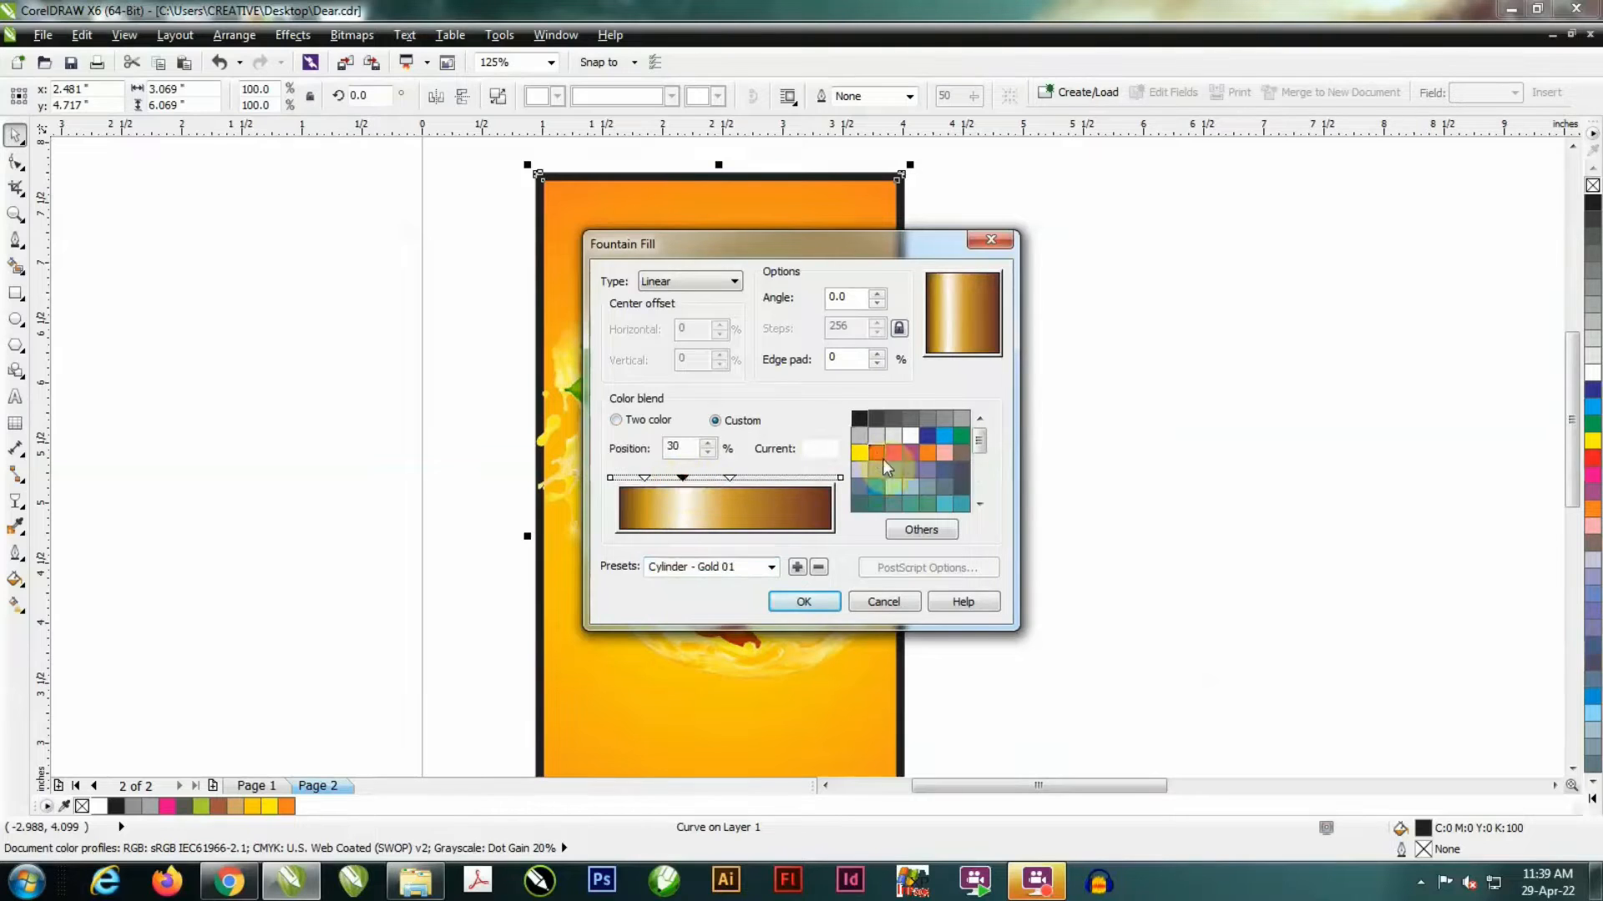
left_click(859, 453)
left_click(803, 602)
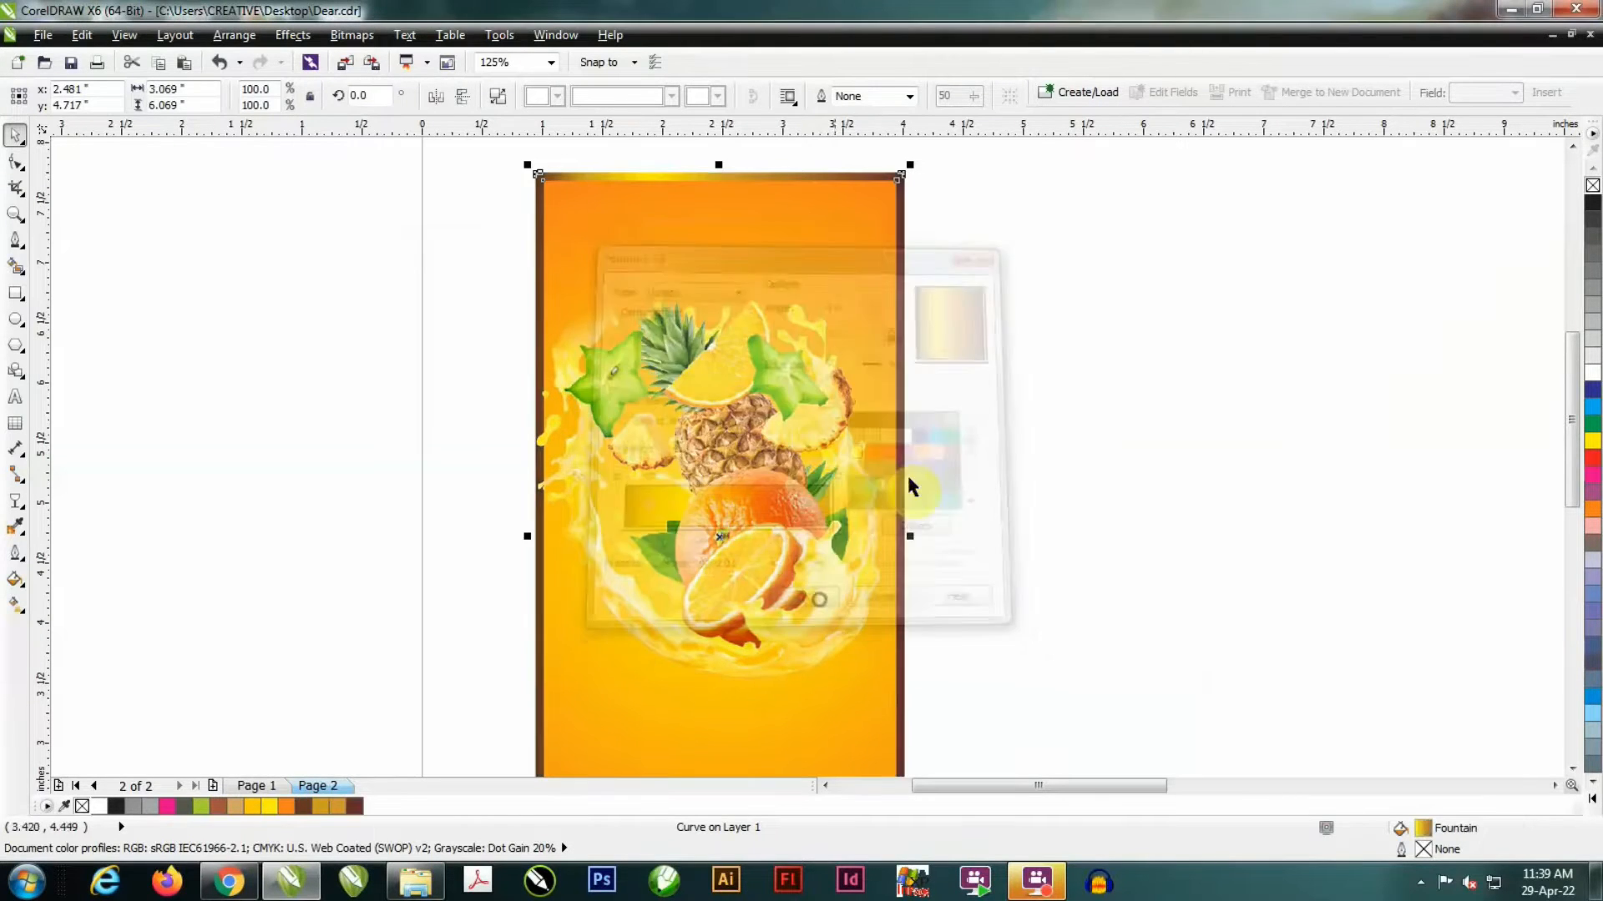
- Set the frame gradient's angle to 45 degrees and its edge pad to 26%
scroll(742, 264, "down", 1)
scroll(814, 260, "up", 1)
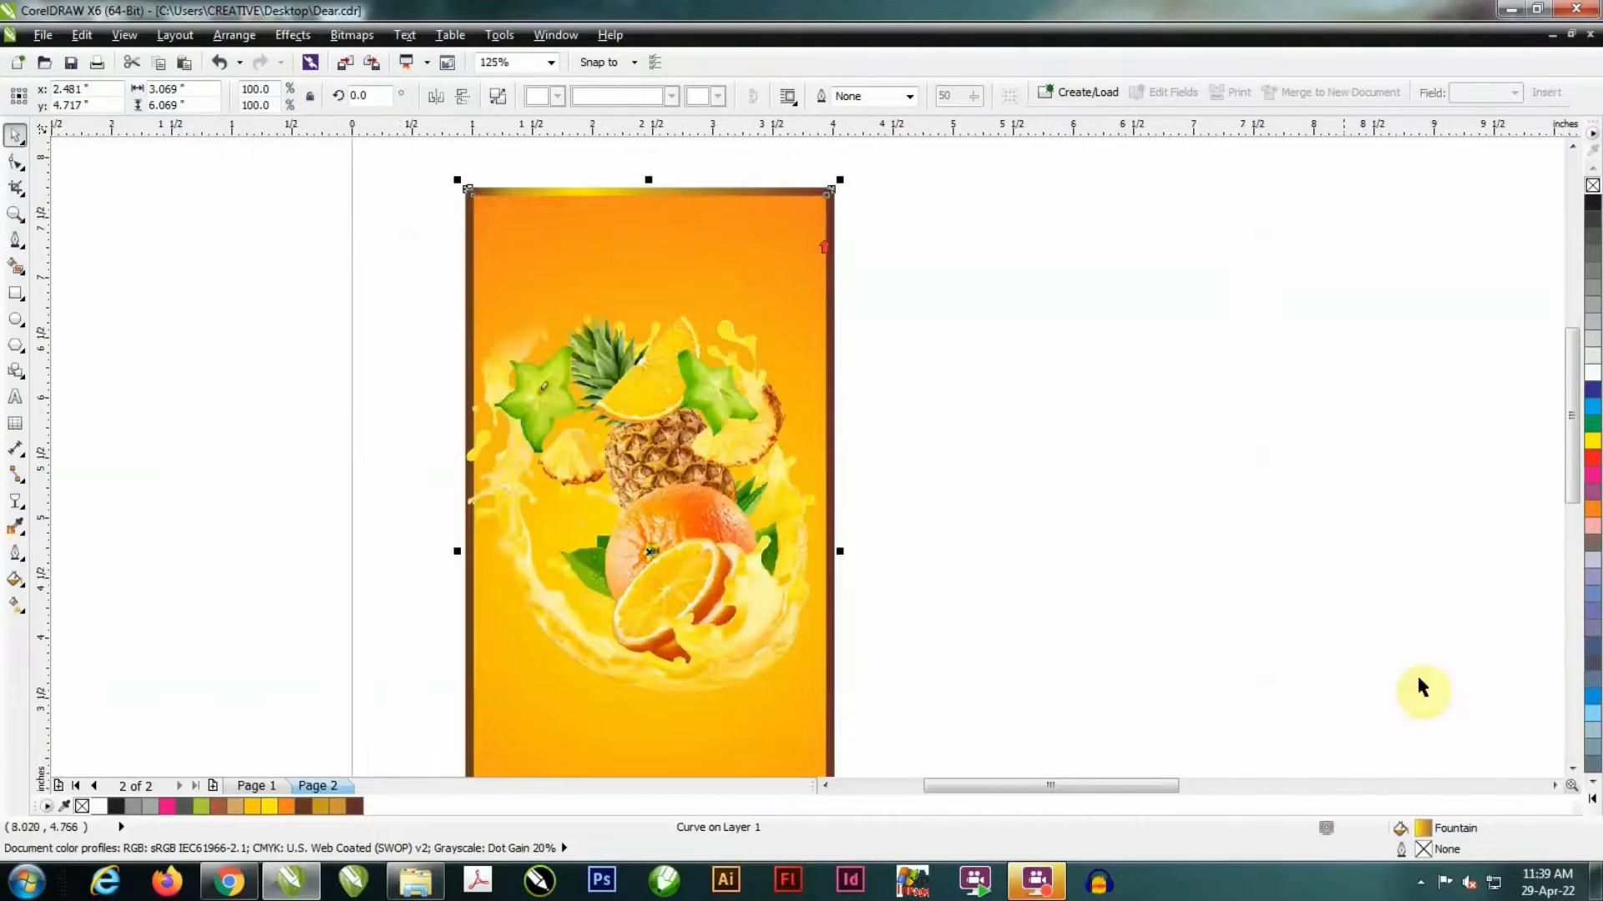
double_click(1424, 829)
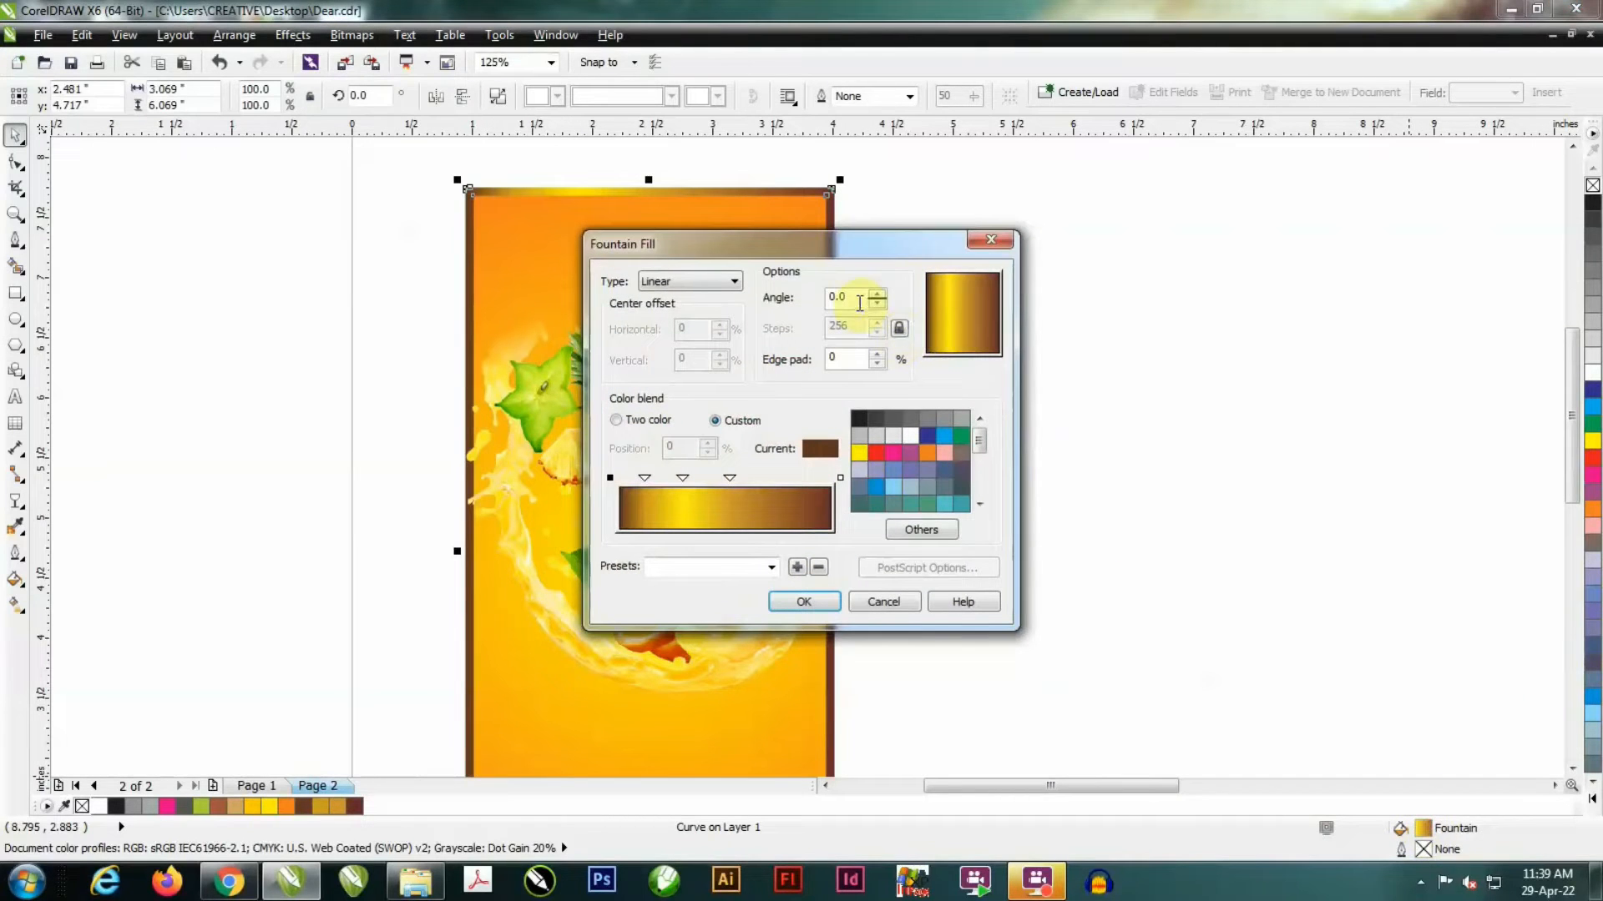
type("45")
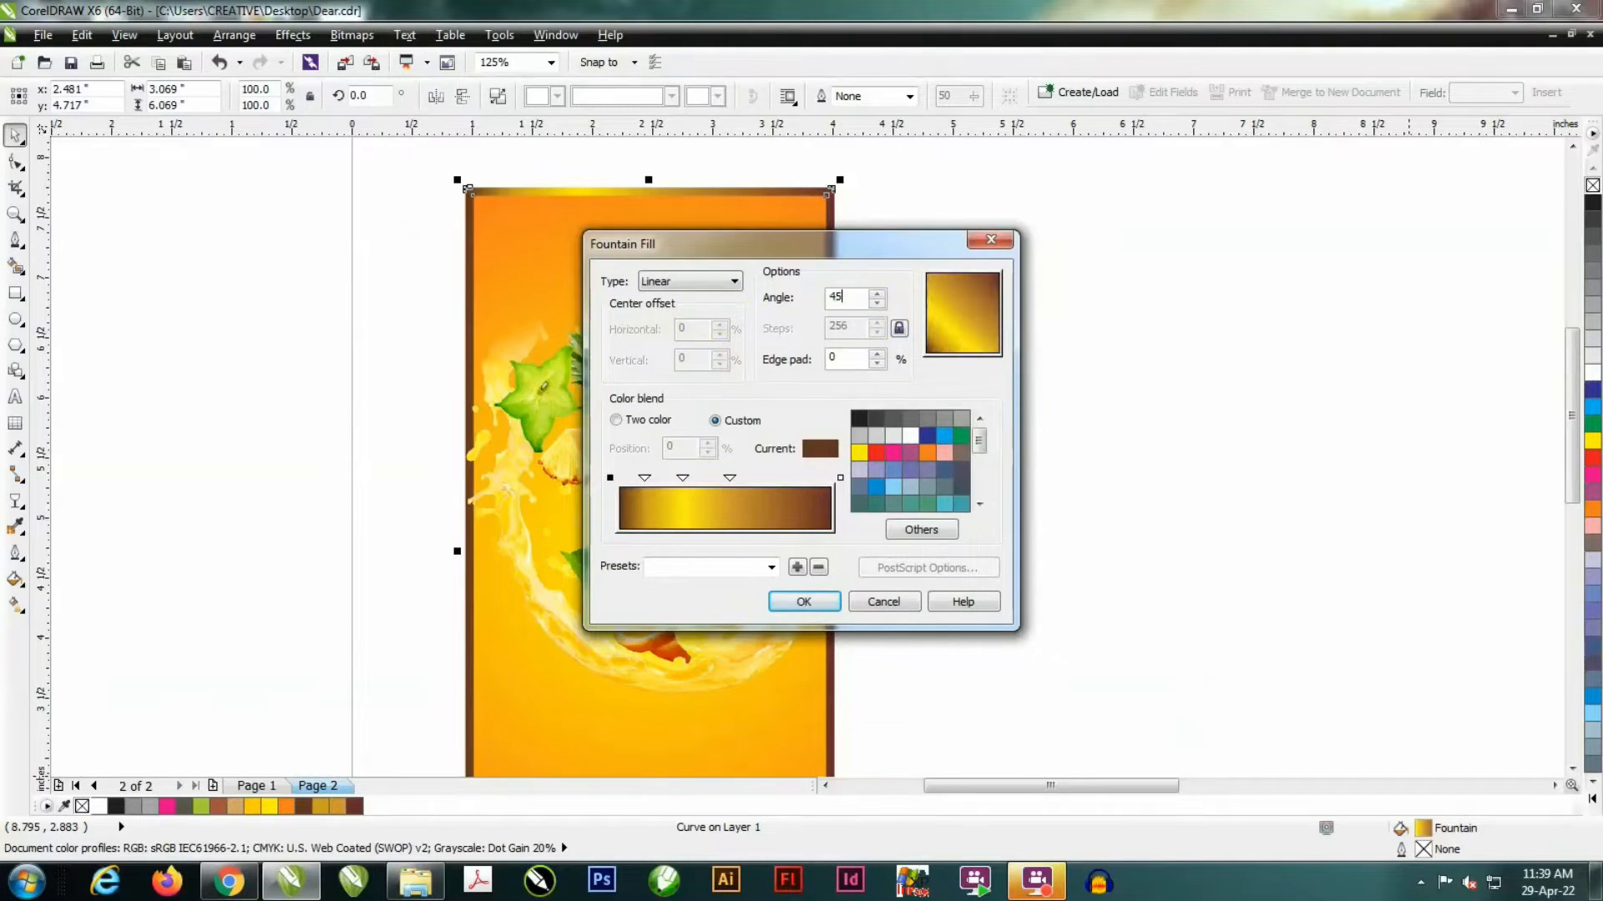
key("Return")
scroll(902, 468, "down", 2)
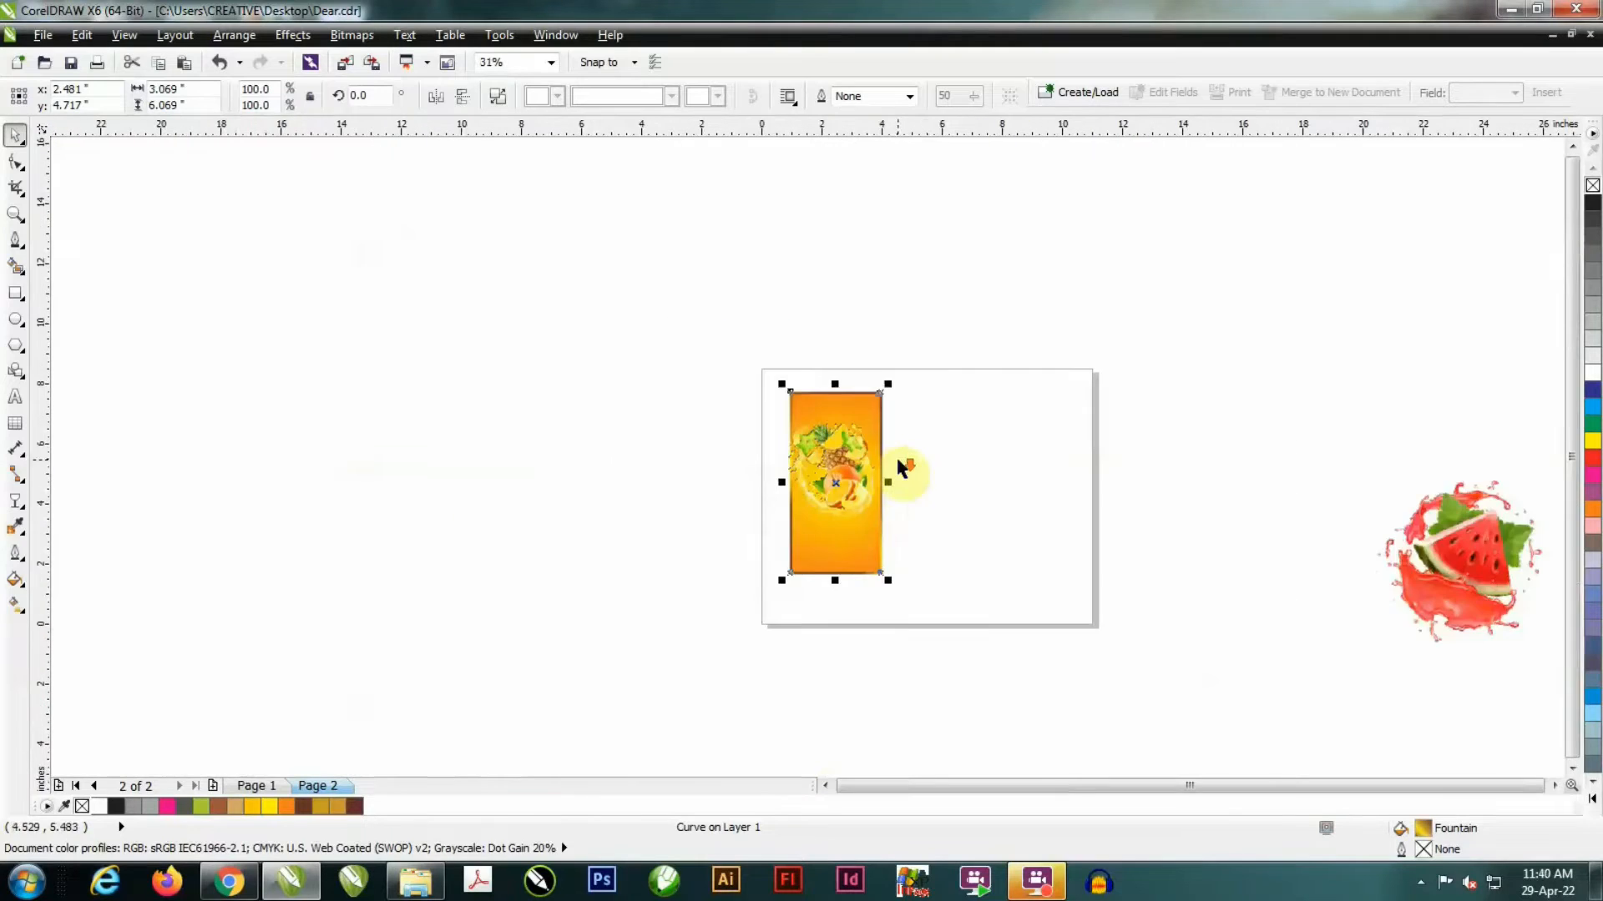
left_click(894, 376)
- PowerClip the fruit splash image inside the orange rectangle
scroll(826, 223, "up", 2)
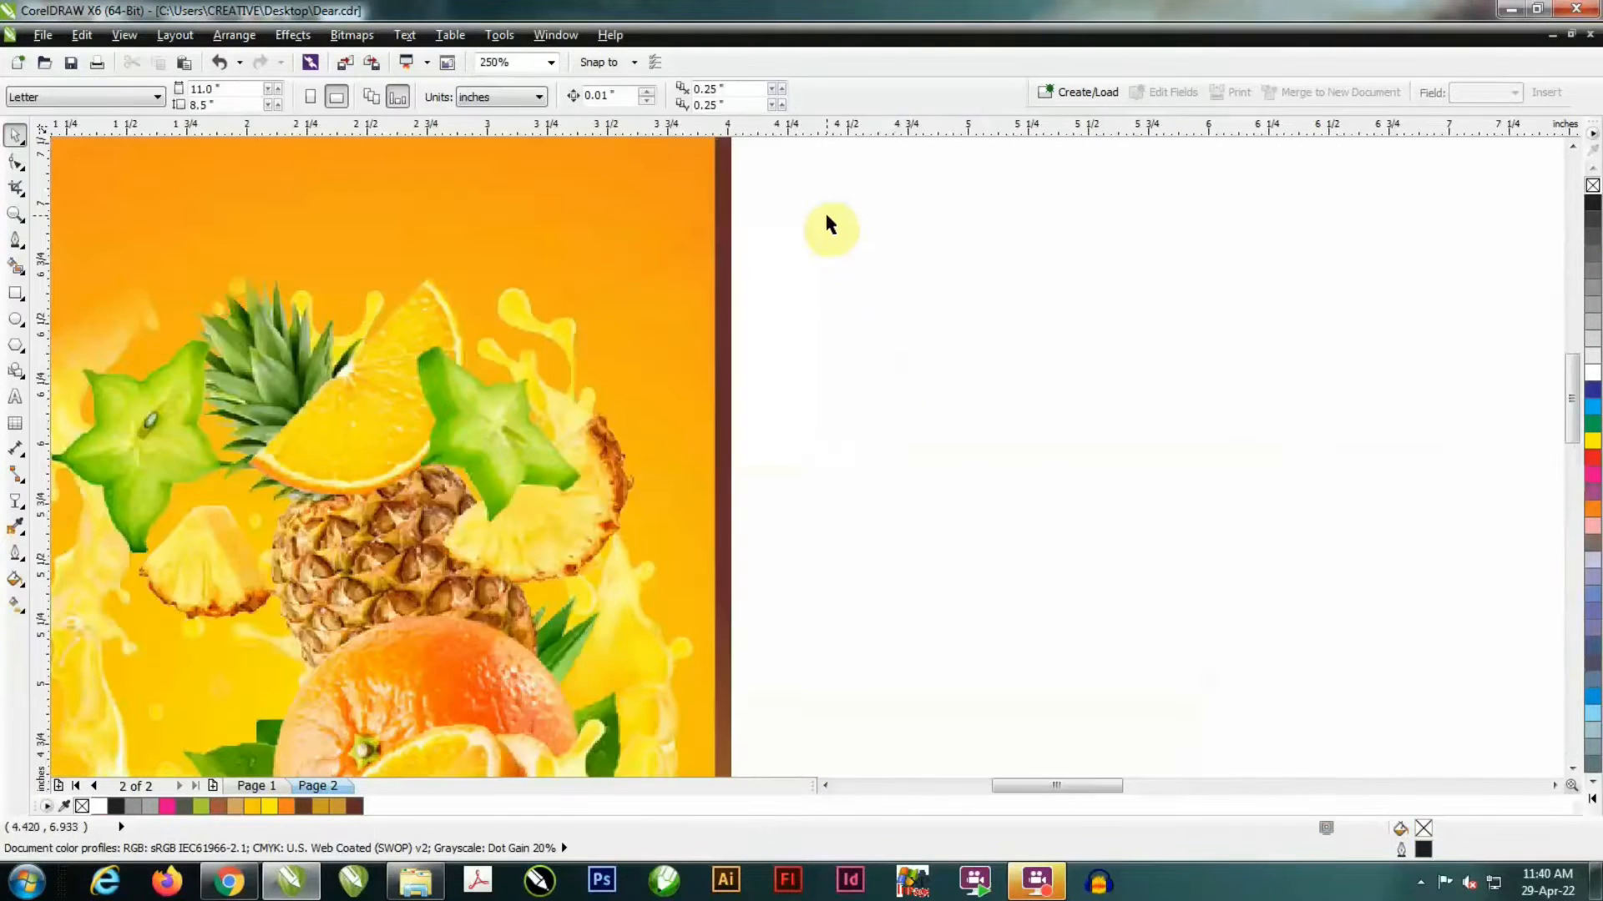
scroll(827, 234, "down", 1)
scroll(709, 275, "up", 1)
left_click(701, 287)
scroll(701, 292, "down", 1)
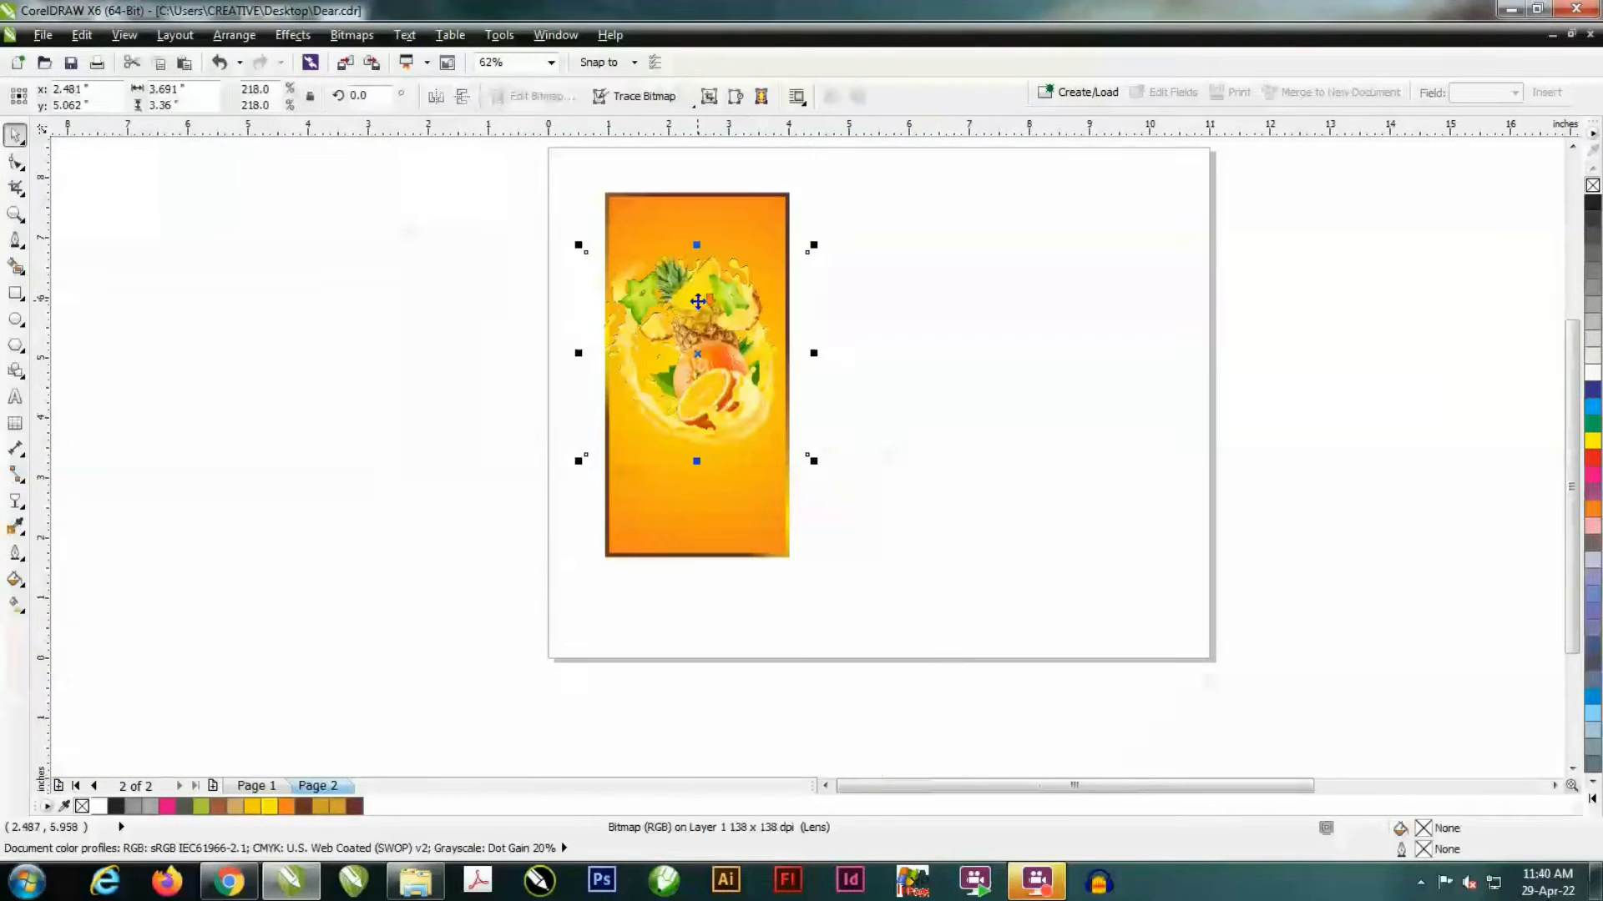
right_click(700, 306)
left_click(782, 13)
left_click(665, 214)
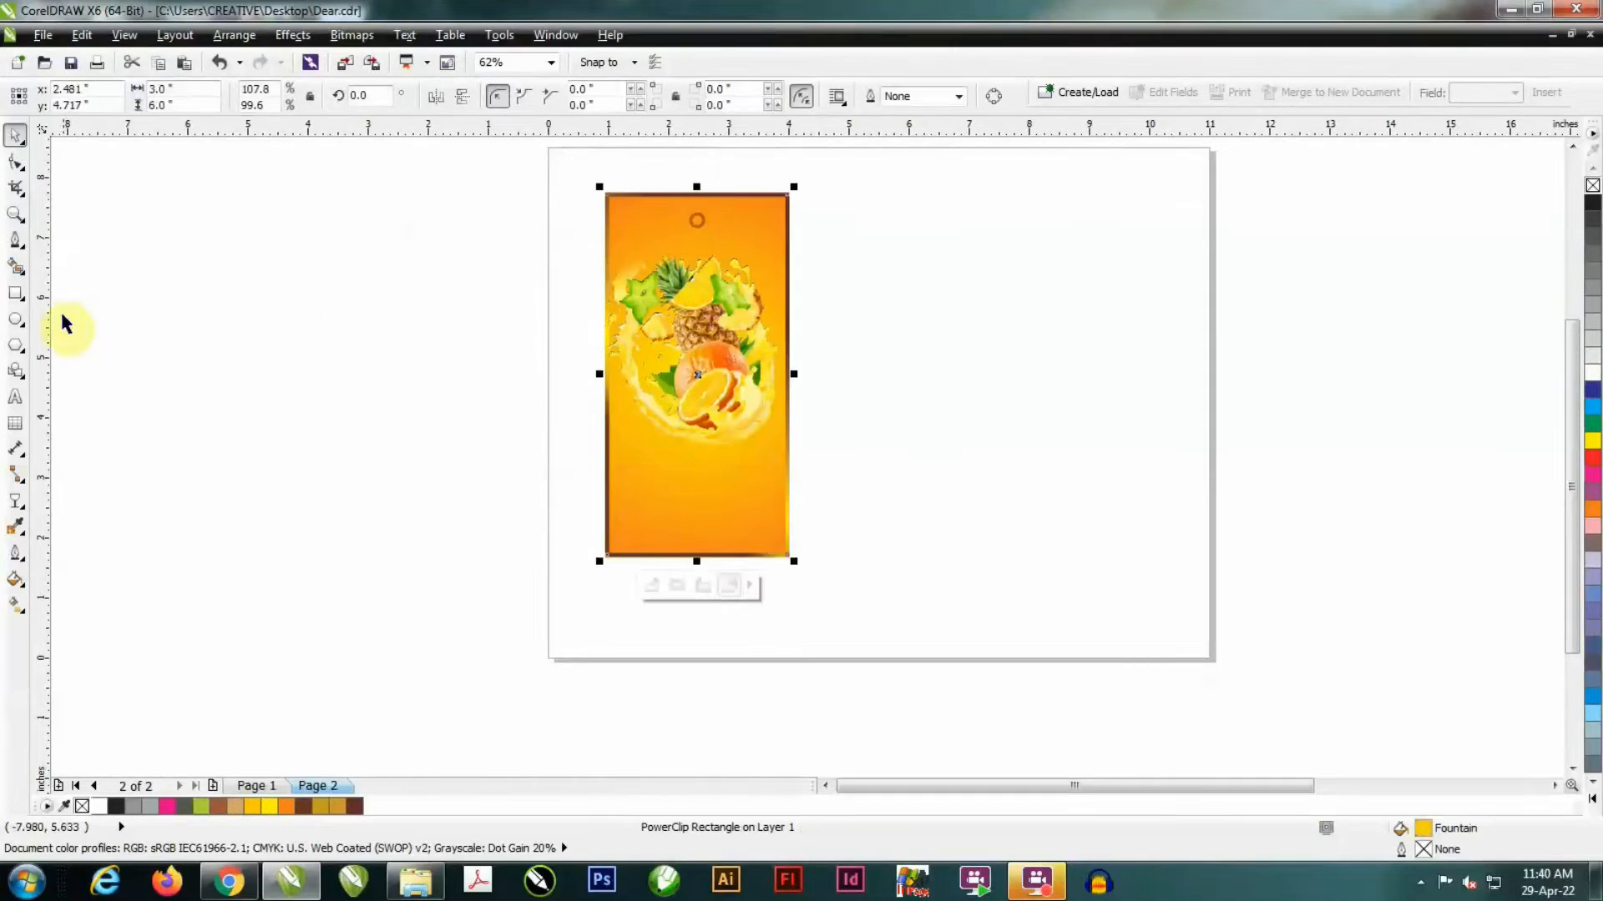
- Draw a rectangle about 4.72 by 0.85 inches across the label's lower part and centre it horizontally on the label
left_click(15, 294)
left_click_drag(544, 433, 828, 485)
left_click(18, 137)
left_click(679, 512, "shift")
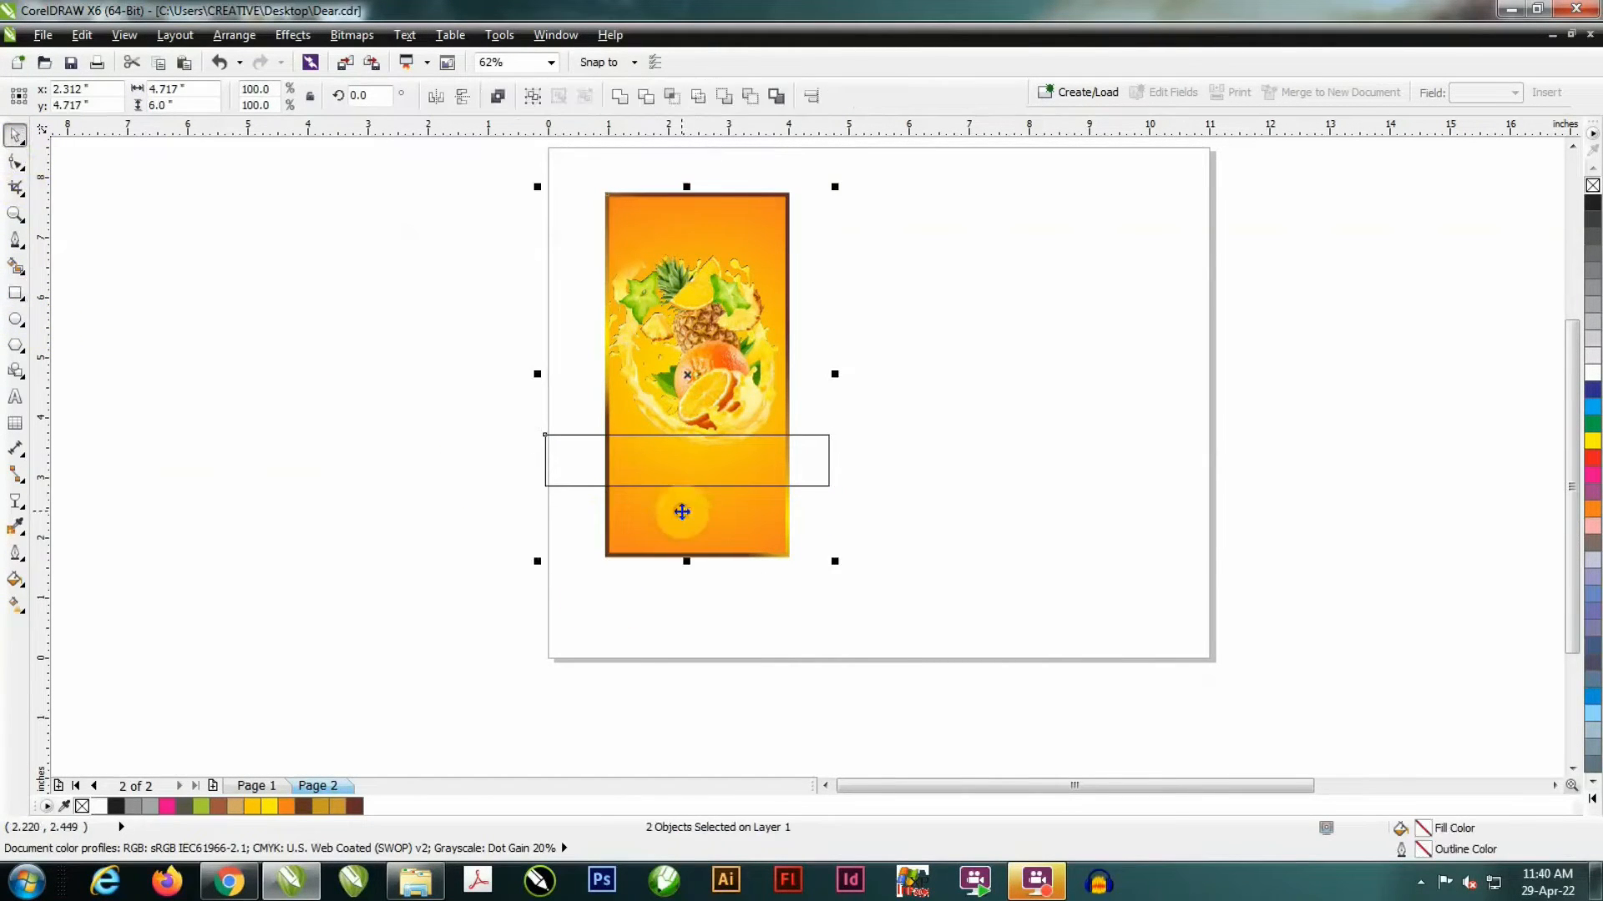
key("c")
left_click(907, 536)
- Move the banner rectangle slightly down and narrow it from both sides to about 3.49 inches wide
scroll(655, 434, "up", 1)
left_click_drag(768, 477, 767, 521)
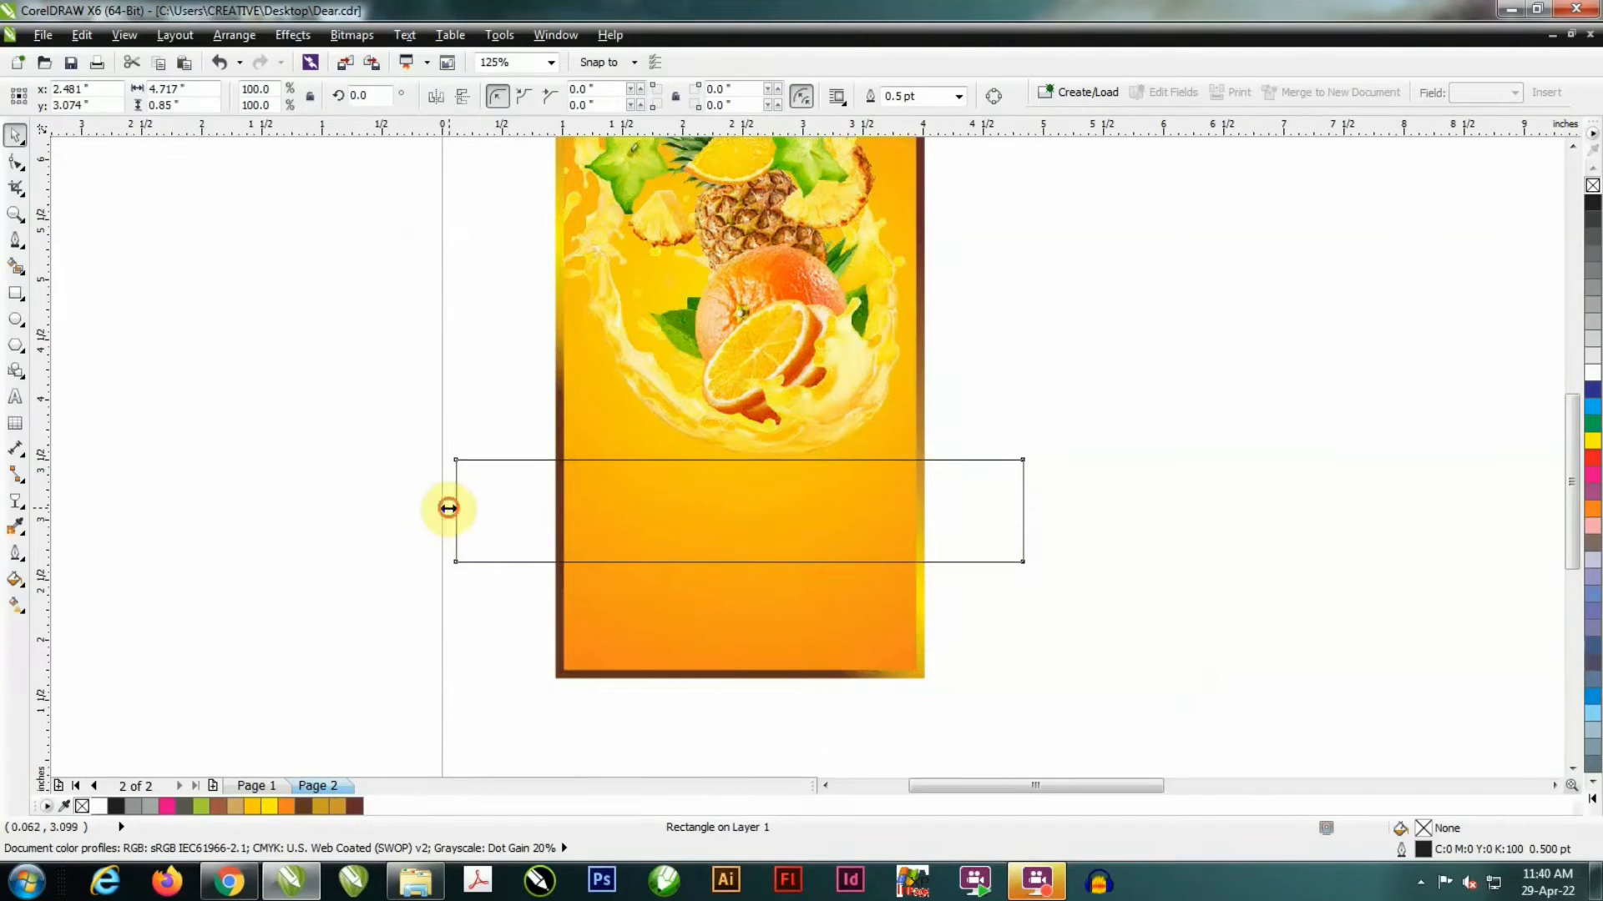
left_click_drag(449, 508, 526, 522)
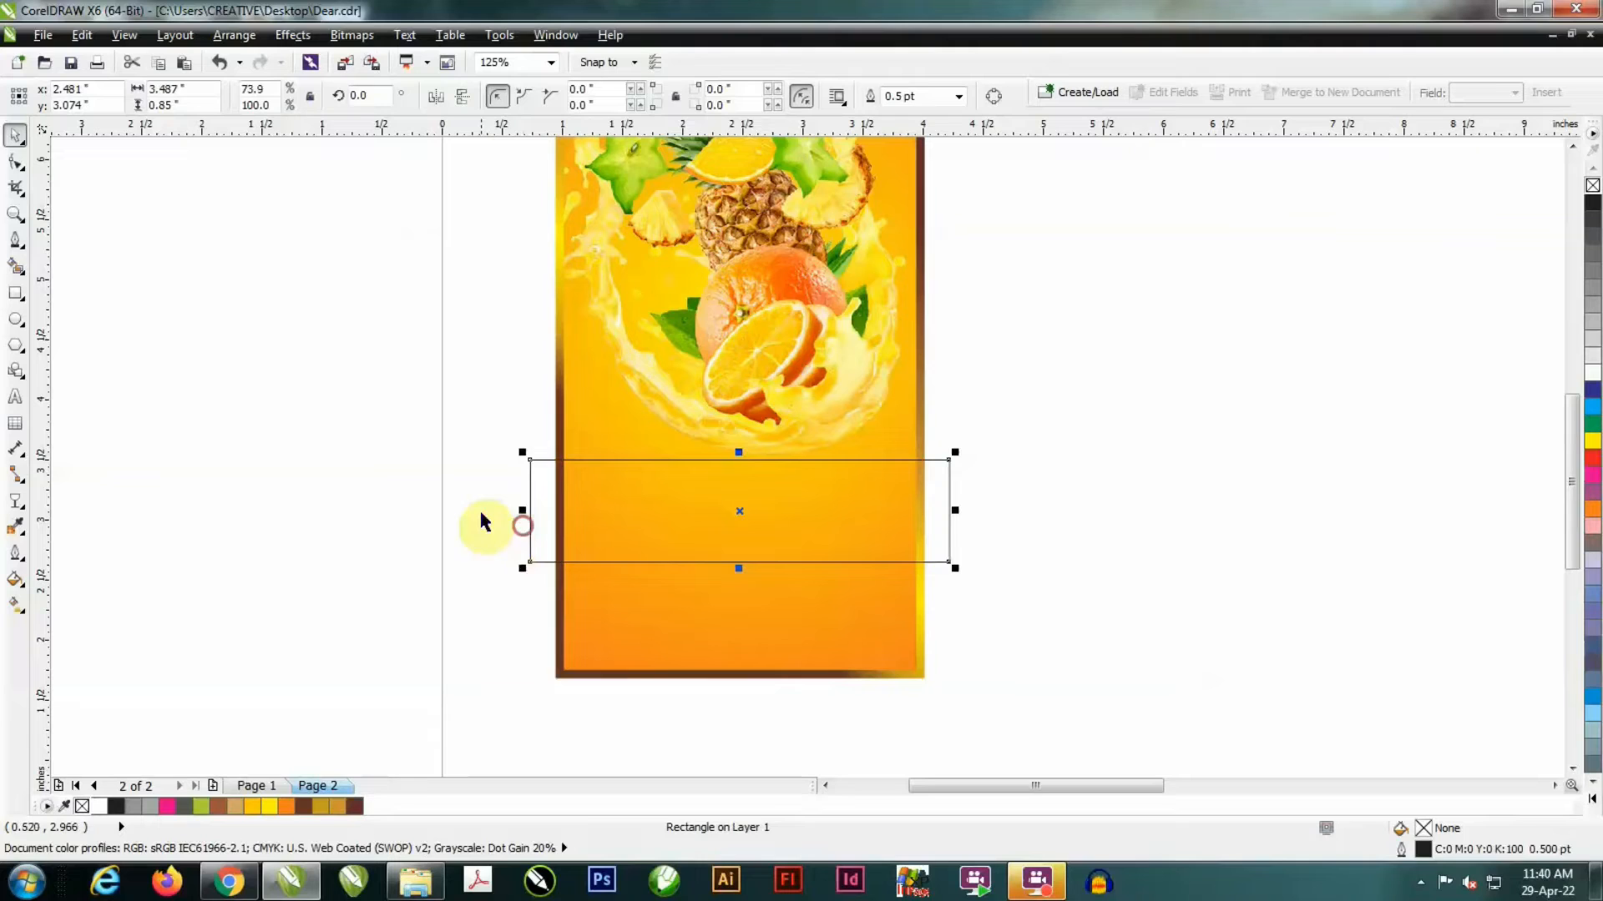
- Convert the banner rectangle to curves and bend its top edge upward into a shallow arch
left_click(14, 167)
key("ctrl+q")
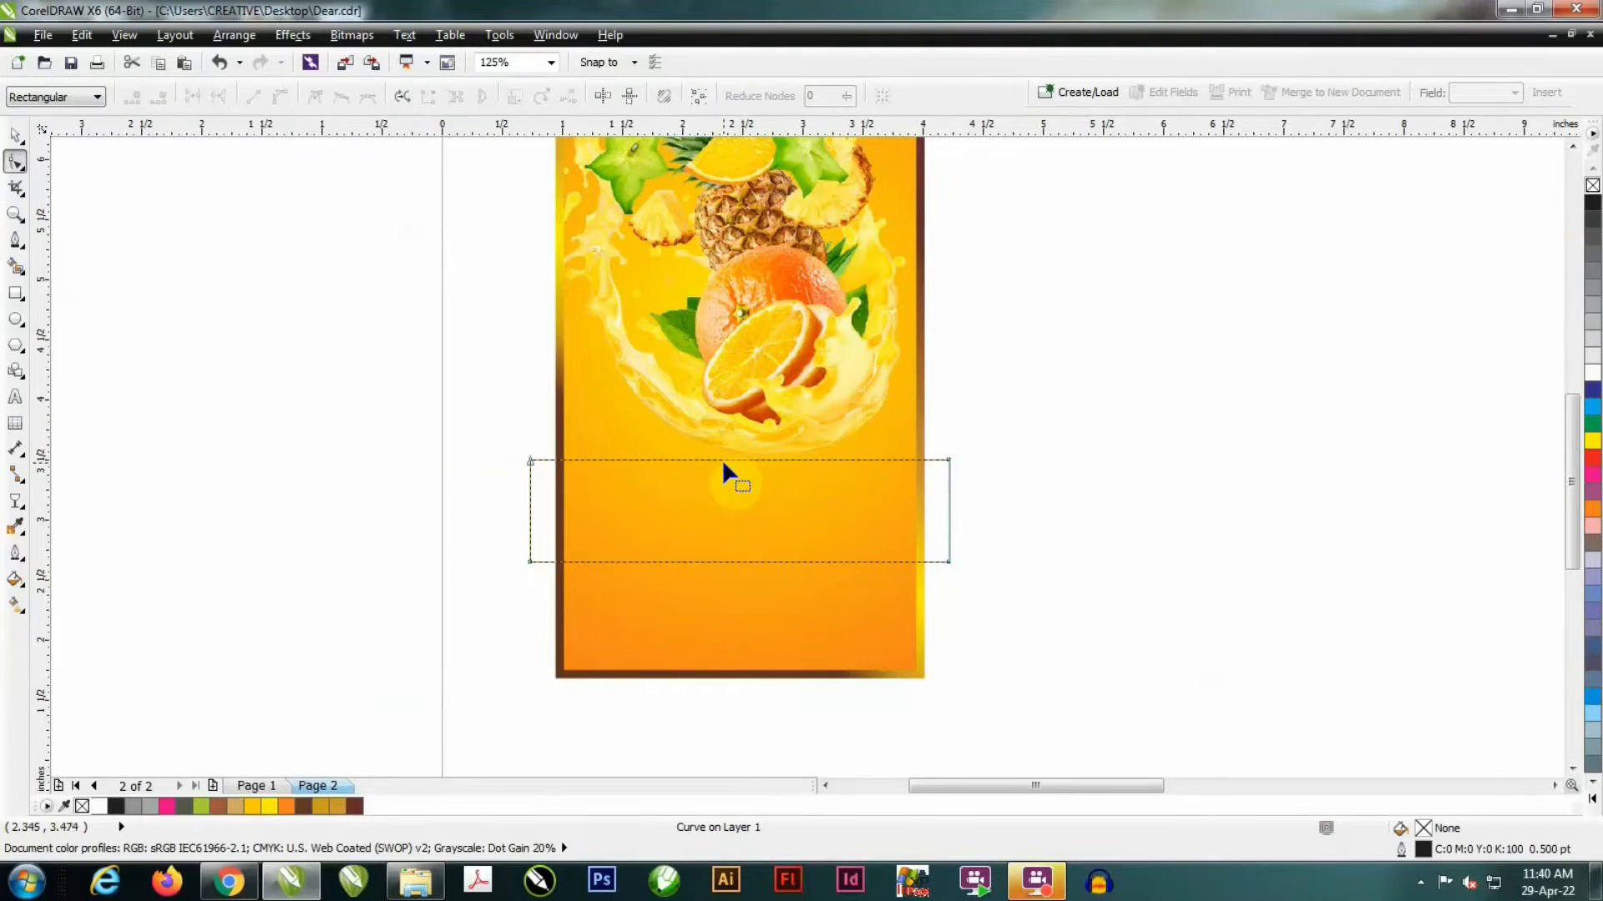
left_click(721, 459)
left_click_drag(721, 459, 722, 450)
key("ctrl+z")
left_click(725, 459)
left_click(279, 96)
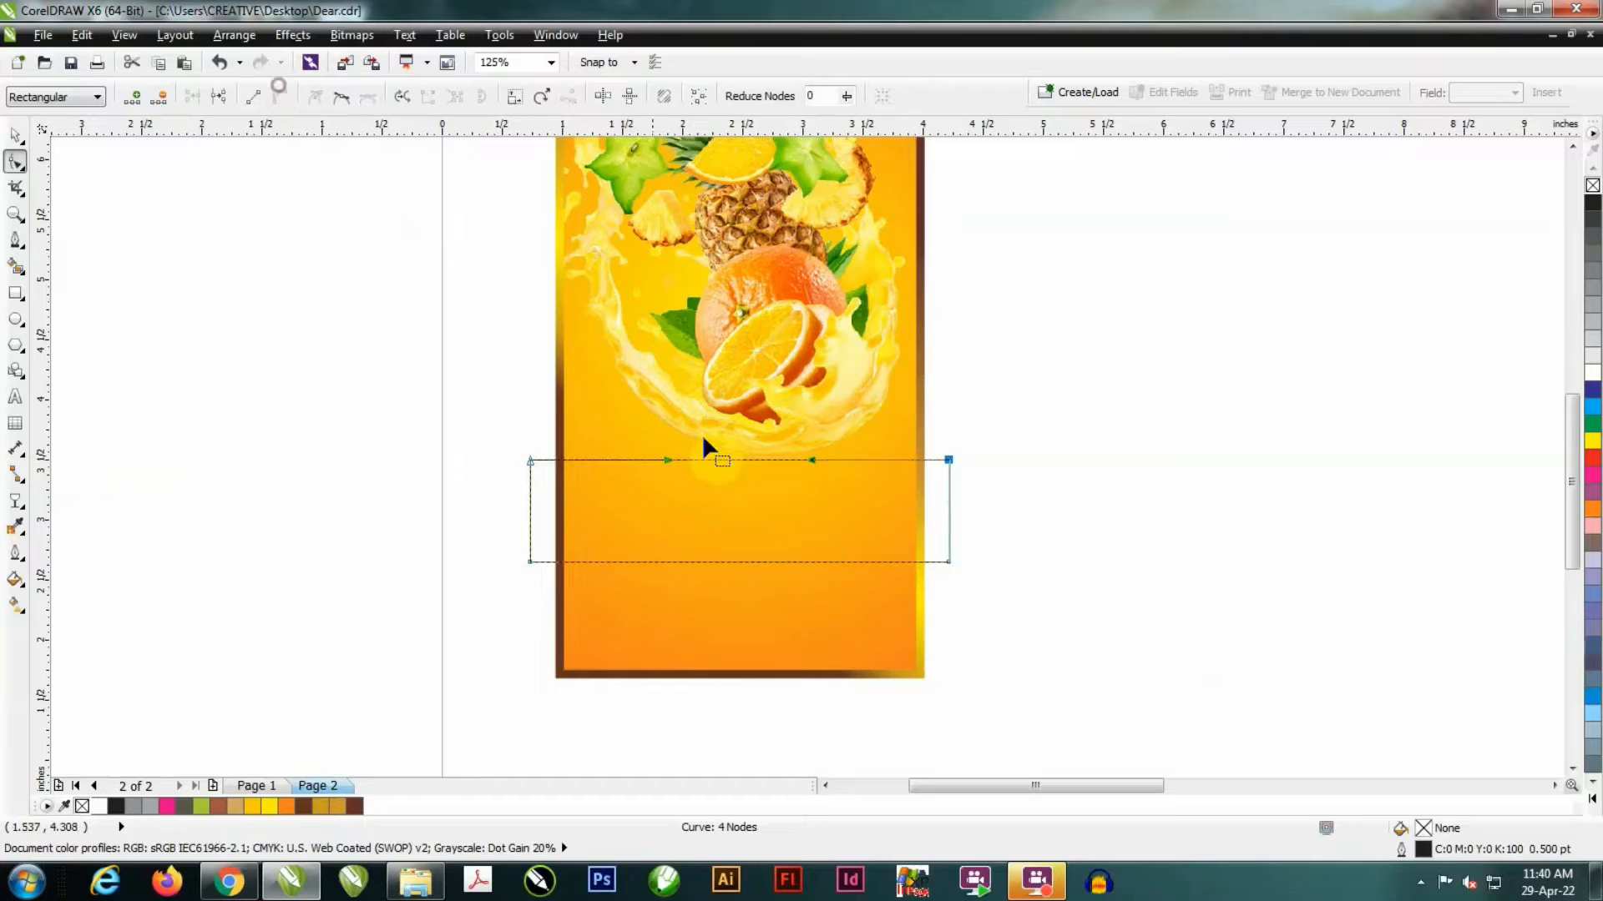
left_click_drag(724, 459, 723, 435)
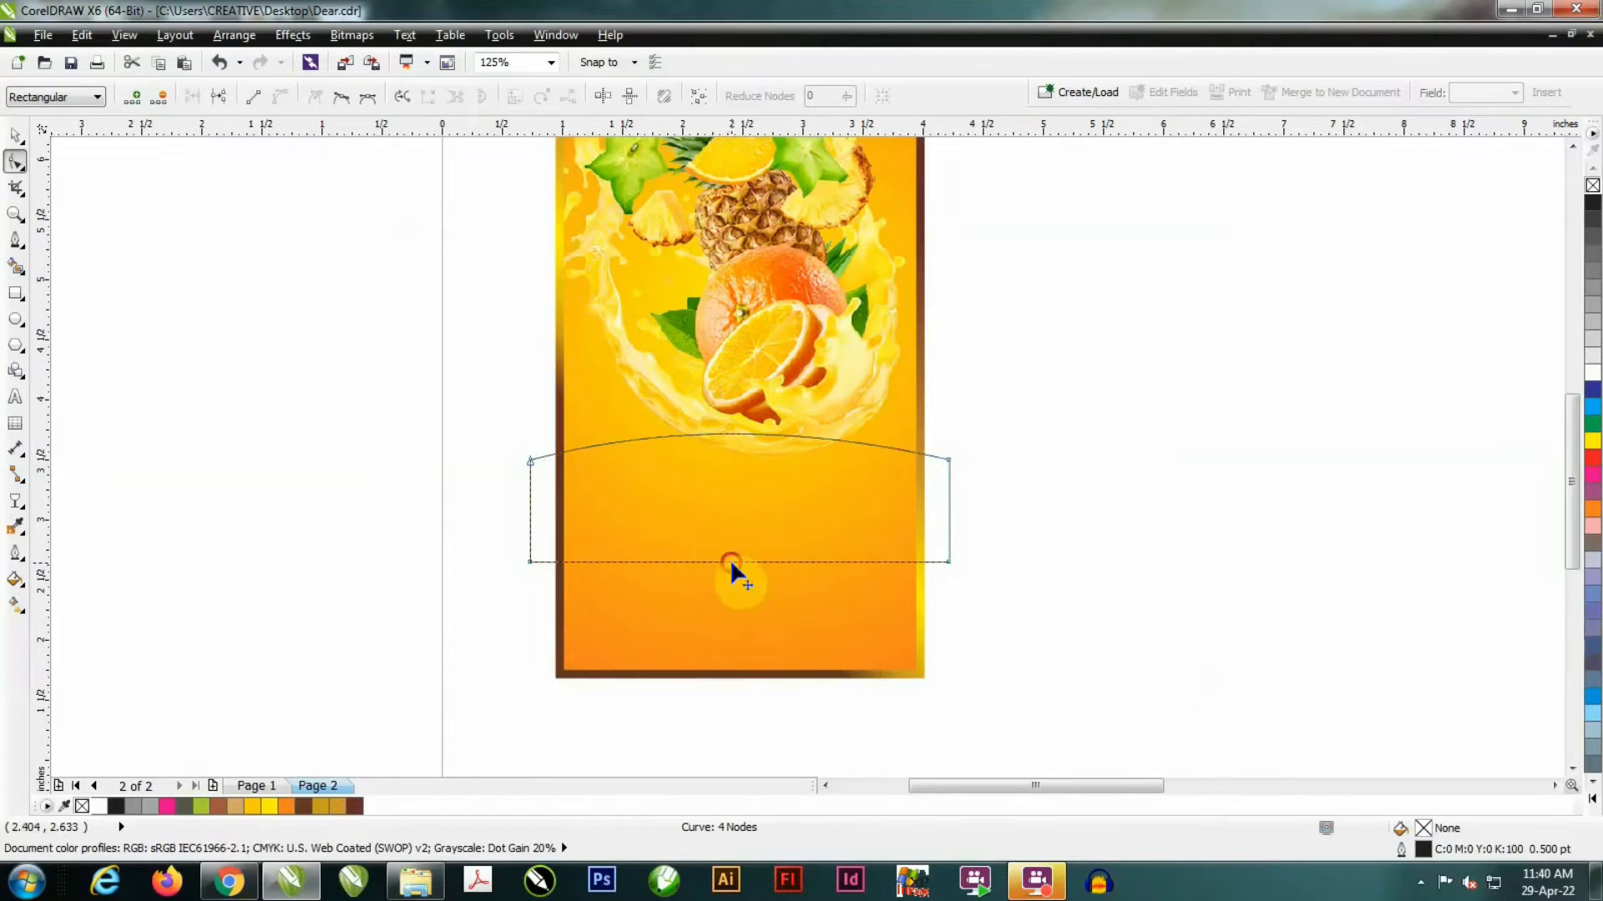
- Bend the banner's bottom edge upward to match the arched top and shift the shape slightly down
left_click(279, 96)
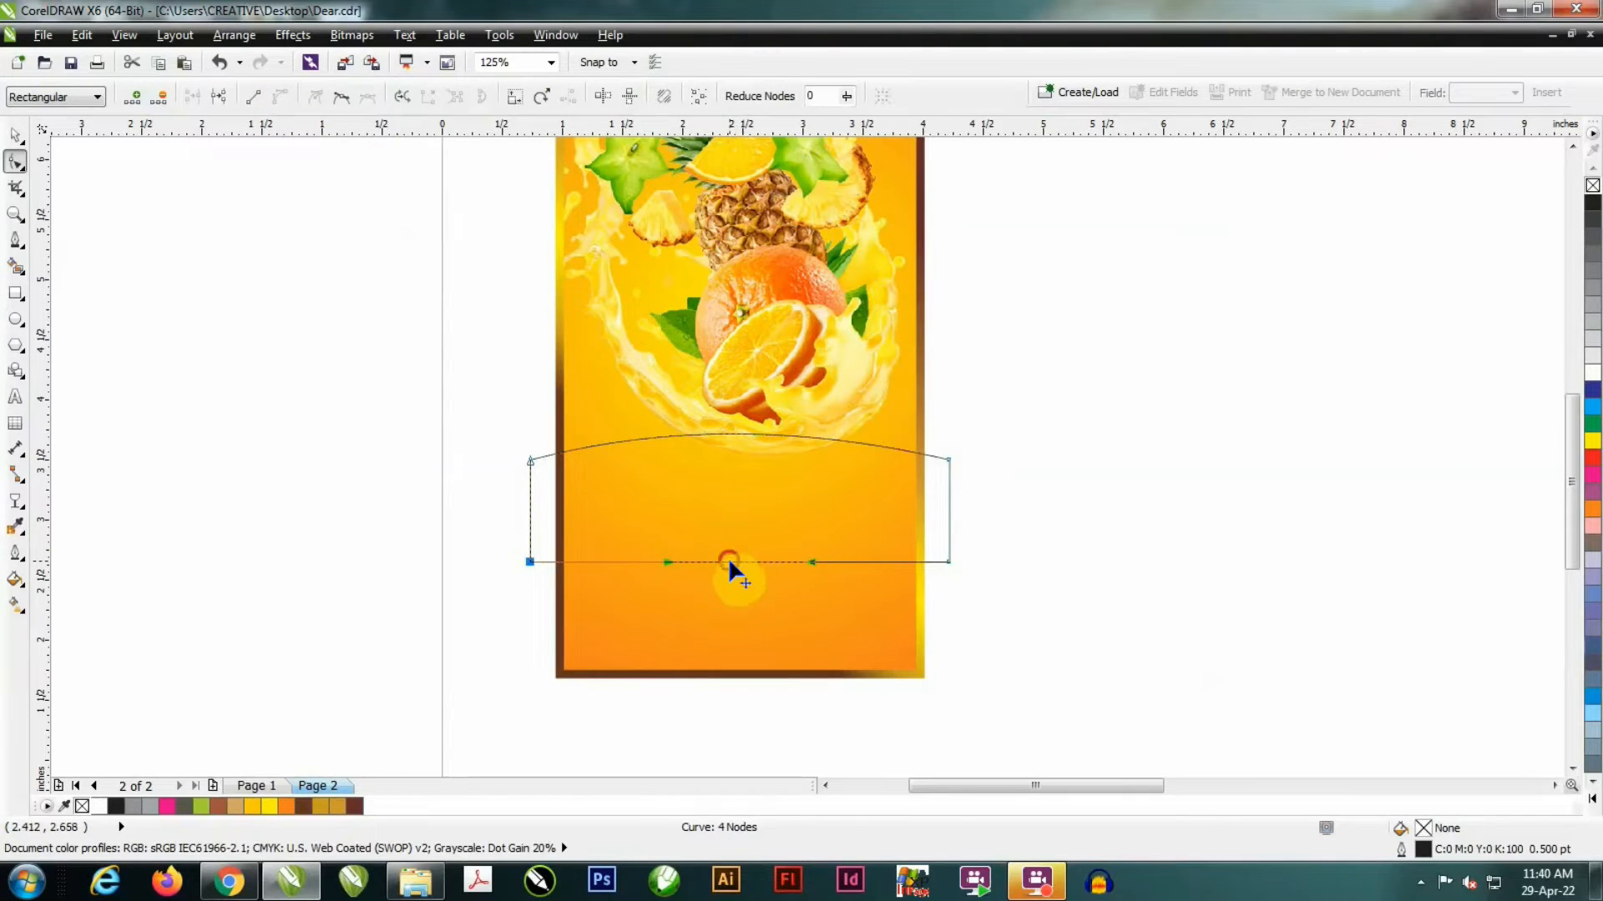
left_click_drag(729, 562, 767, 511)
left_click(16, 134)
- Try 2.0 pt and 5.0 pt outlines on the arched banner and settle on 4.0 pt
left_click(909, 98)
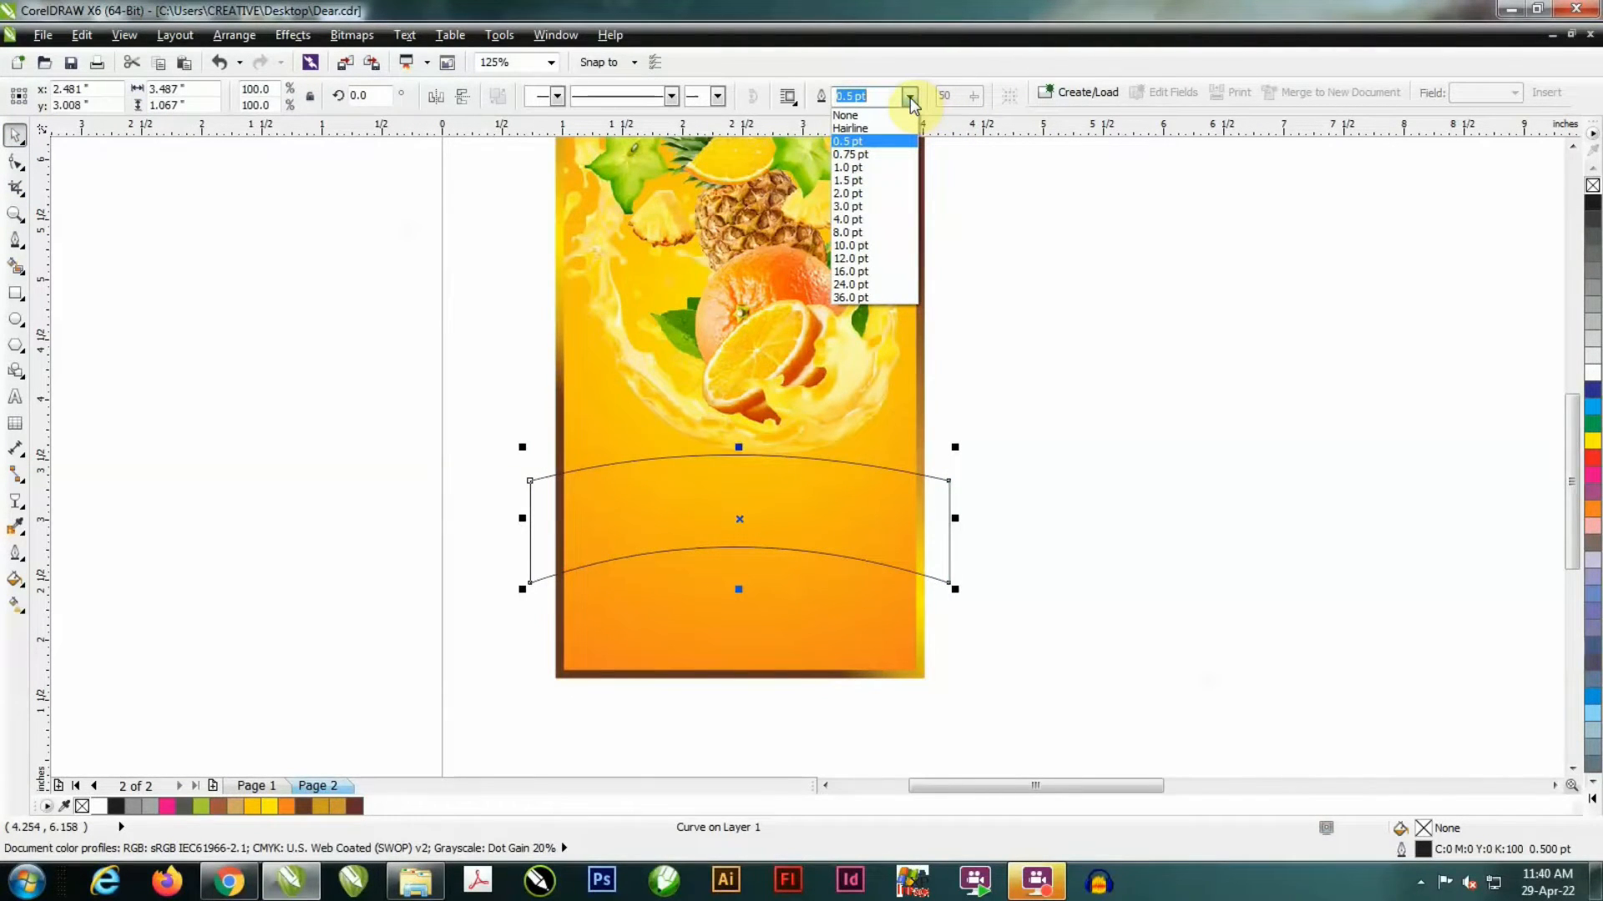
type("2")
key("Return")
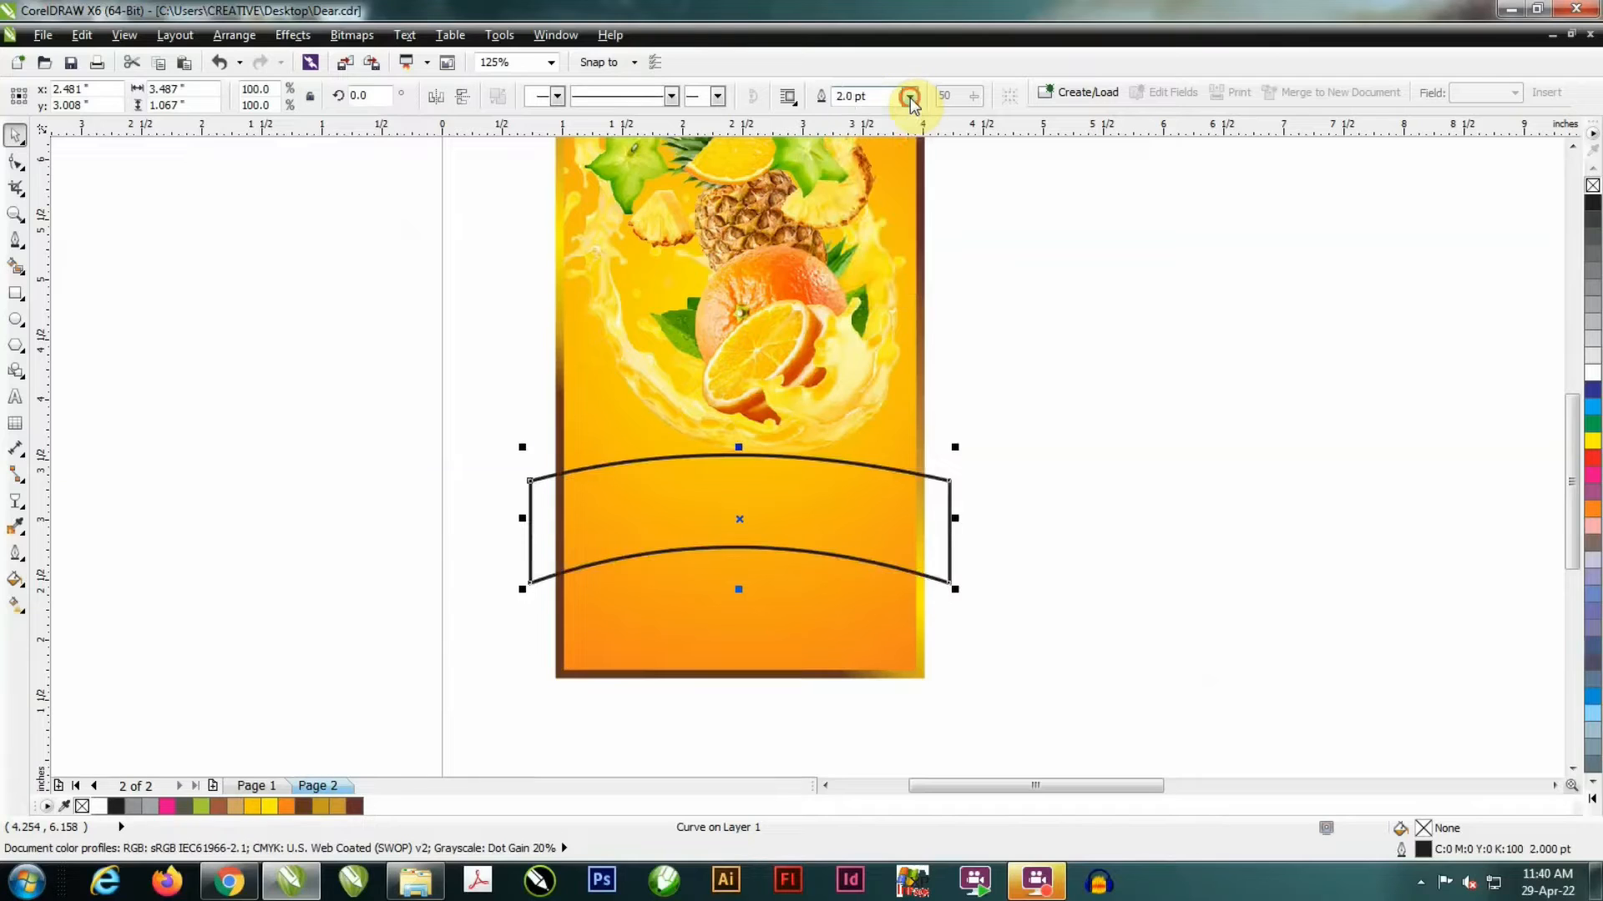
left_click(910, 98)
type("5")
key("Return")
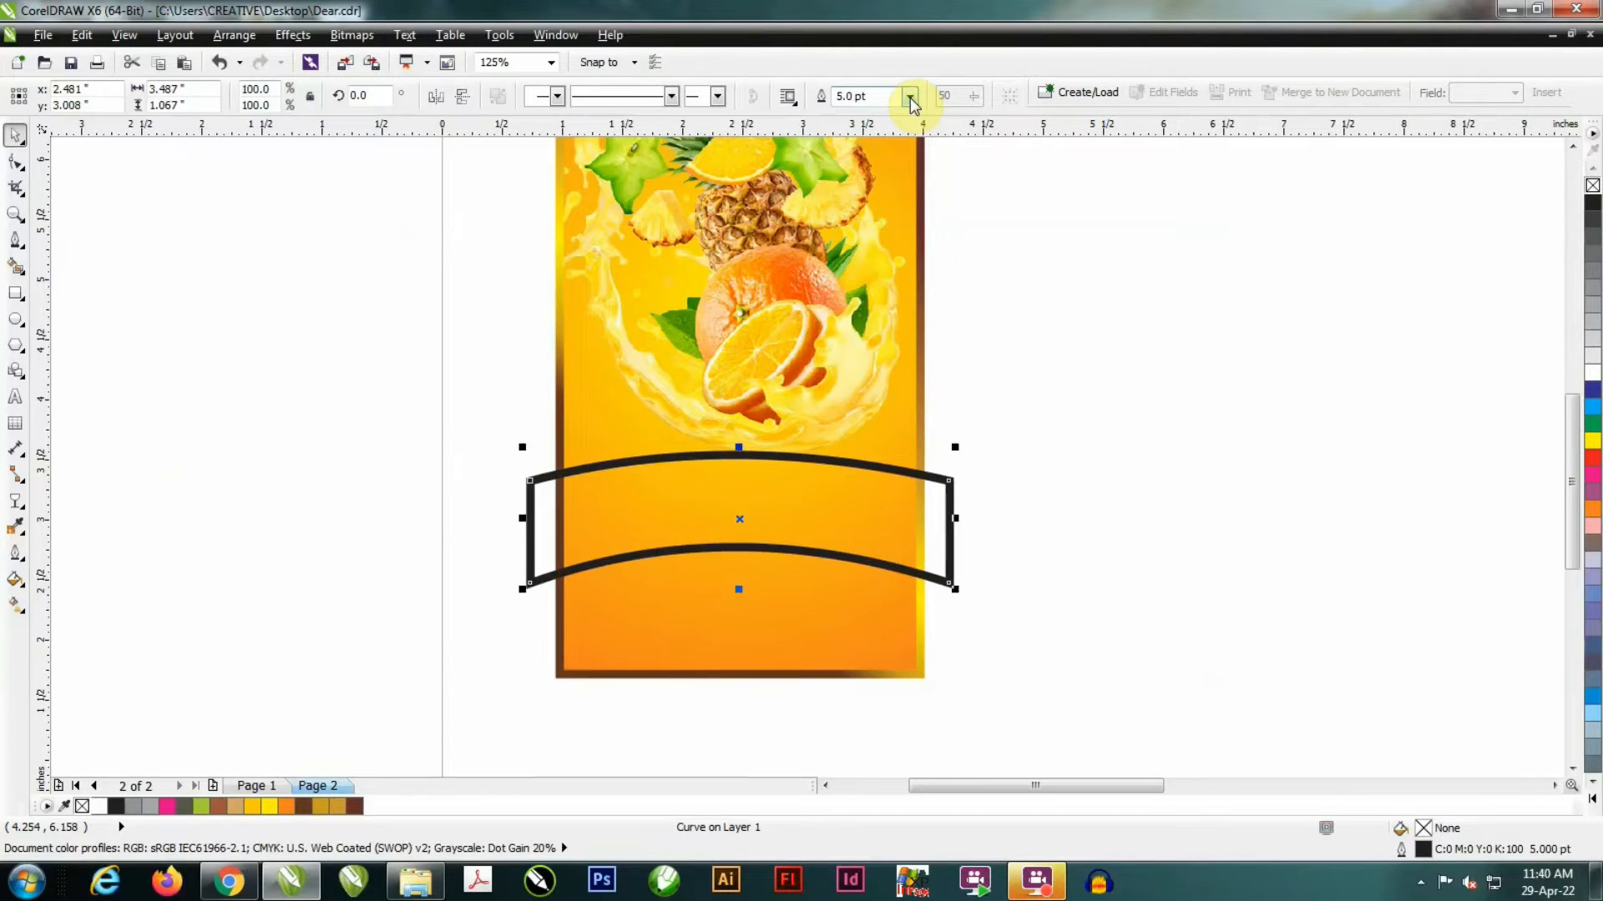
left_click(910, 98)
key("Return")
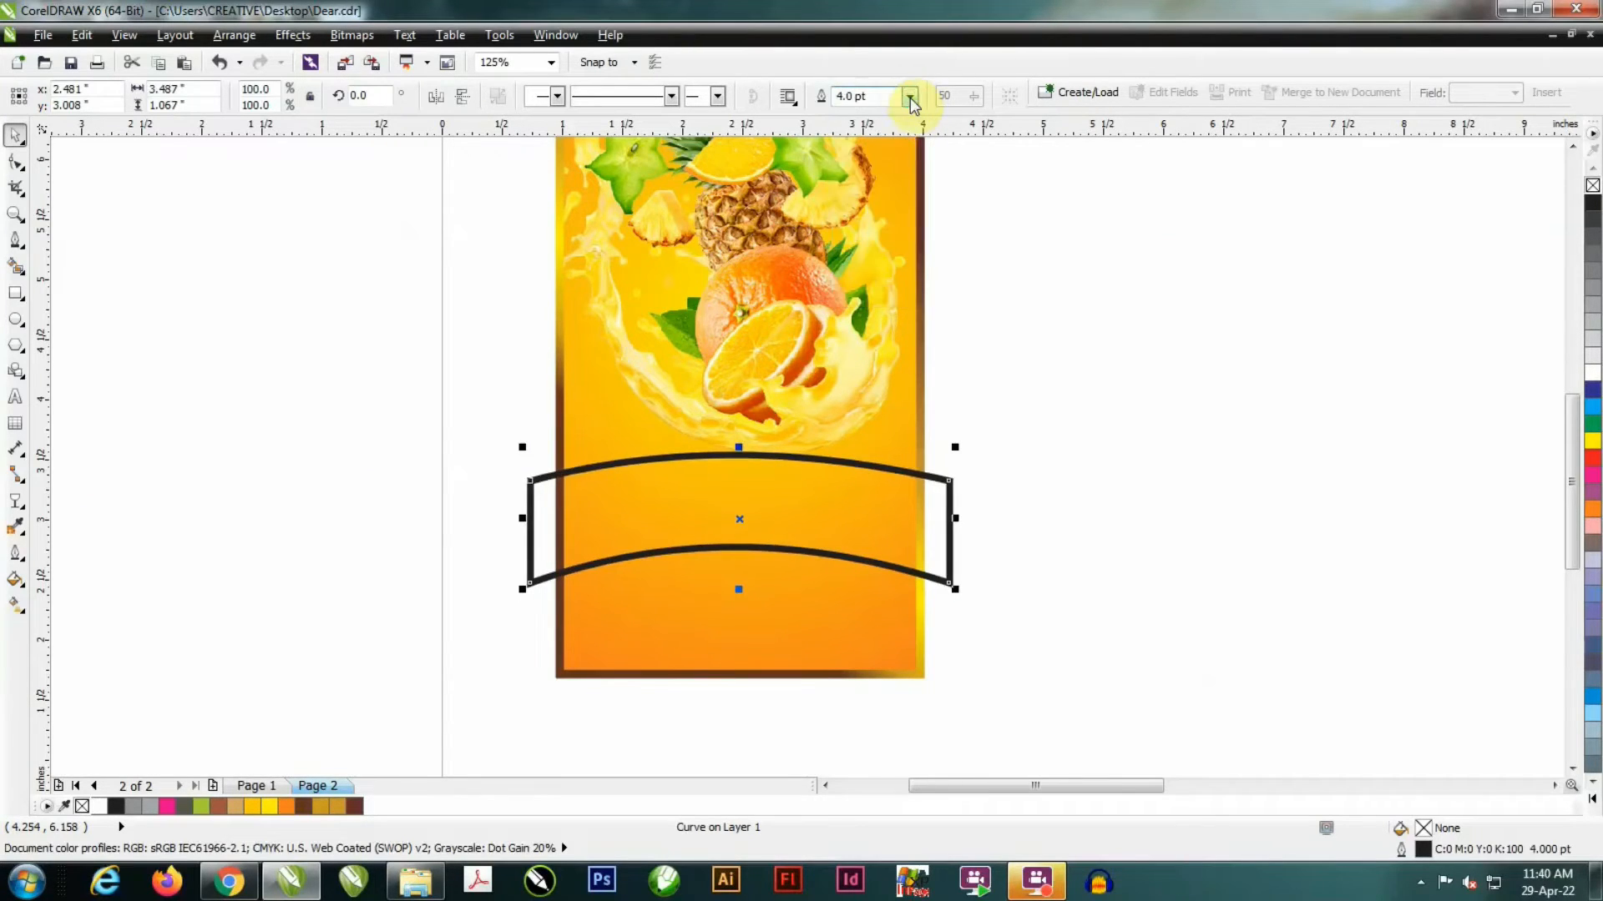
- Give the arched banner the same orange-yellow fountain fill as the label's background rectangle
left_click(815, 618)
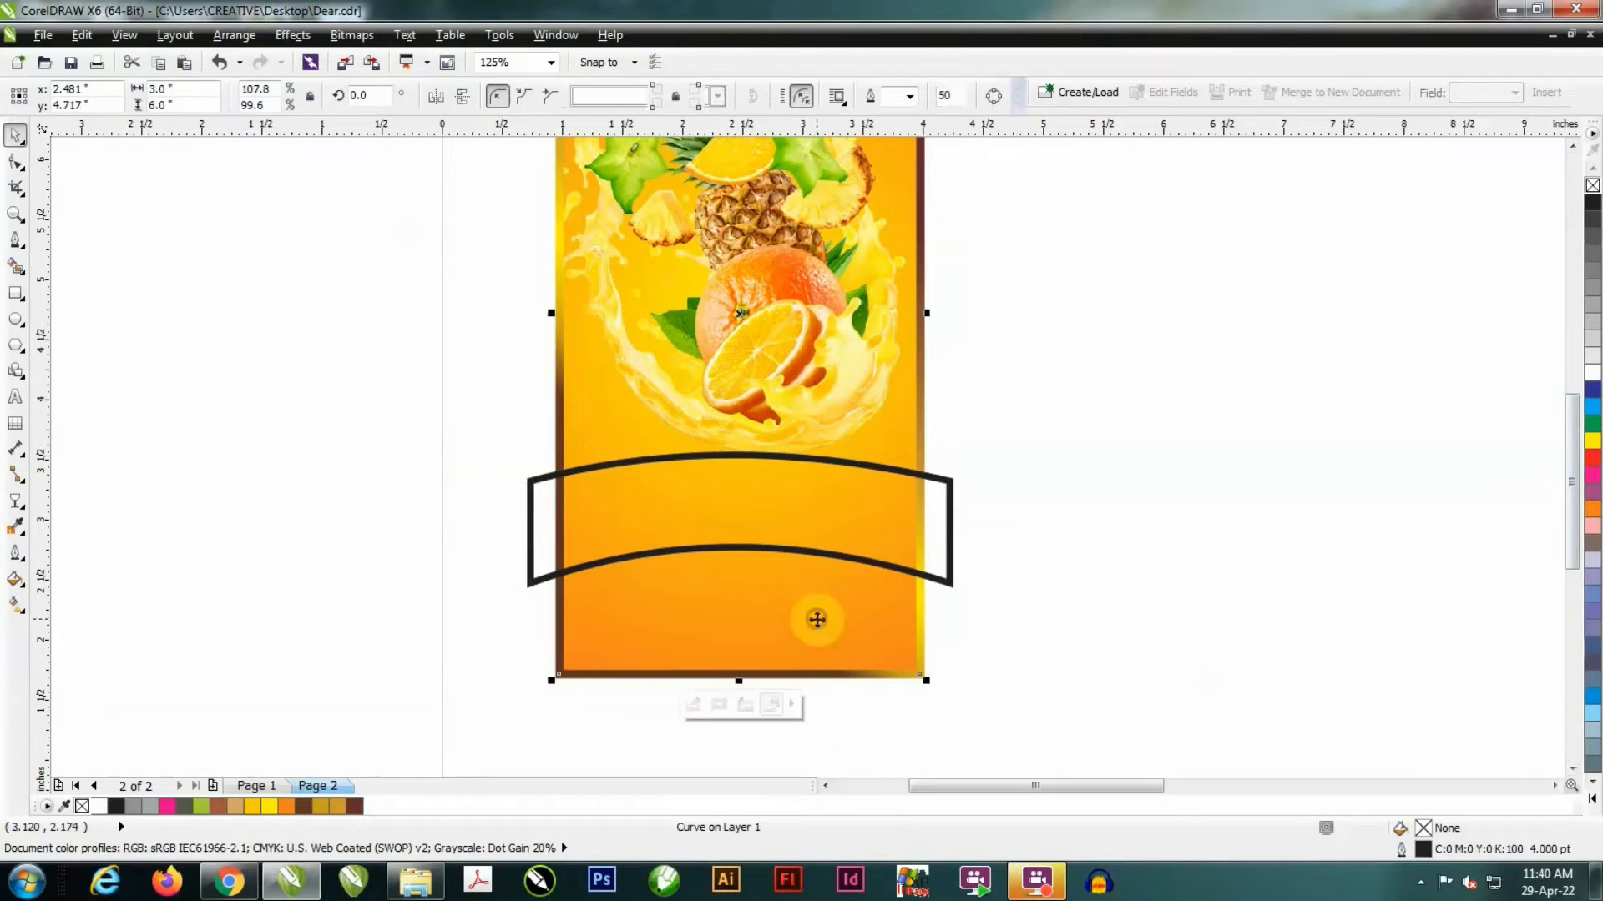
double_click(1428, 832)
left_click(813, 601)
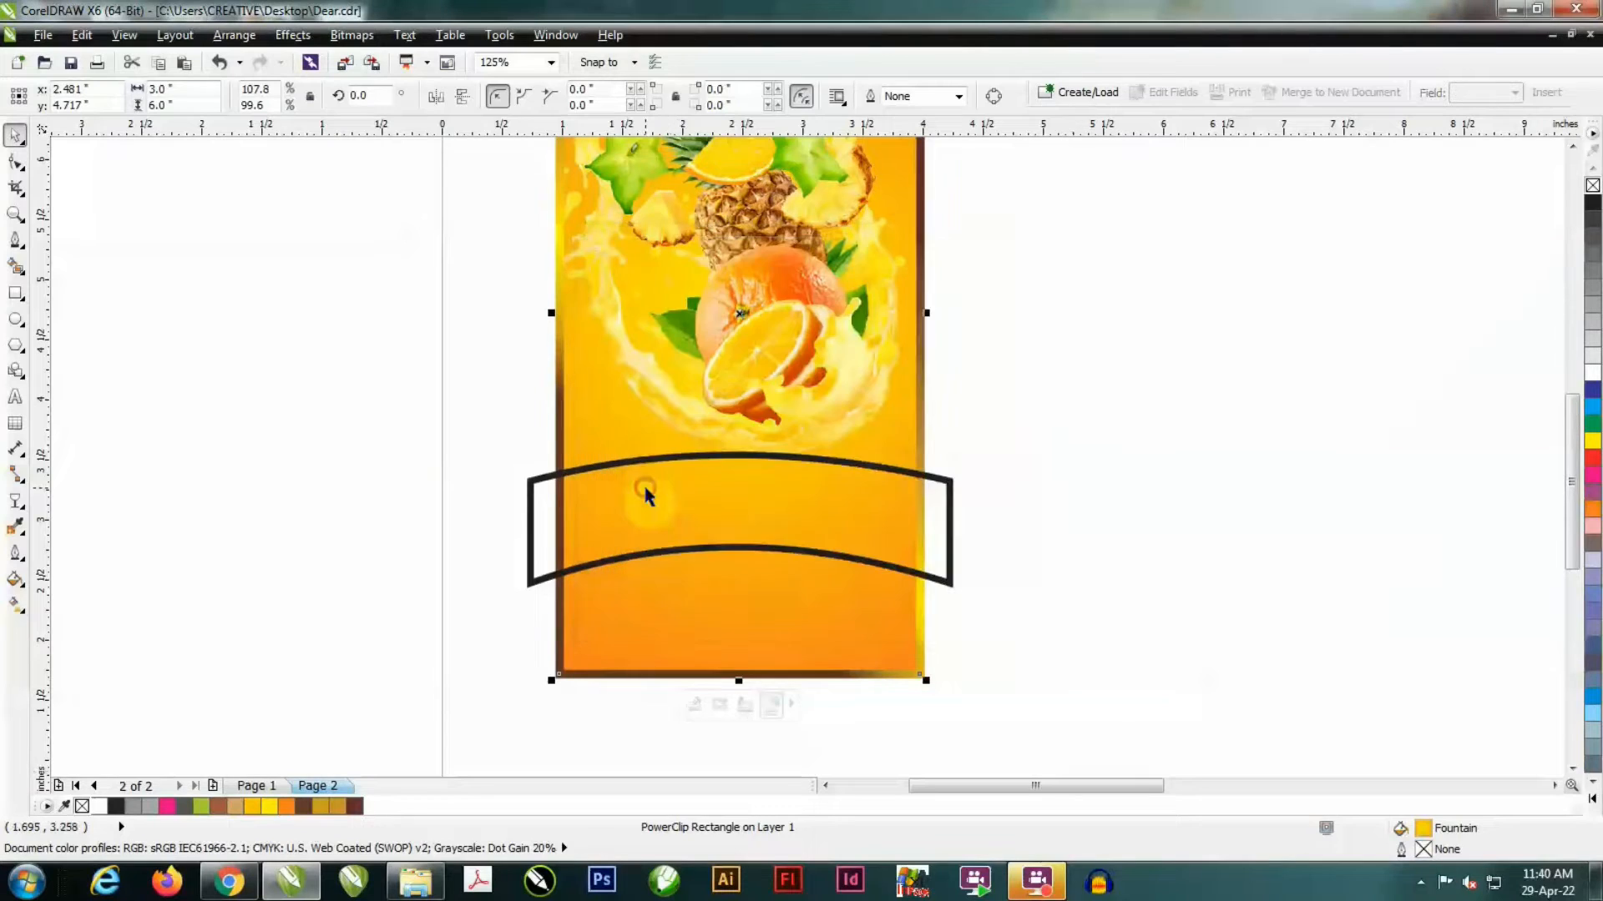
left_click(645, 493)
- Convert the banner's outline to a separate object and give it the frame's gold-brown gradient fill
left_click(250, 36)
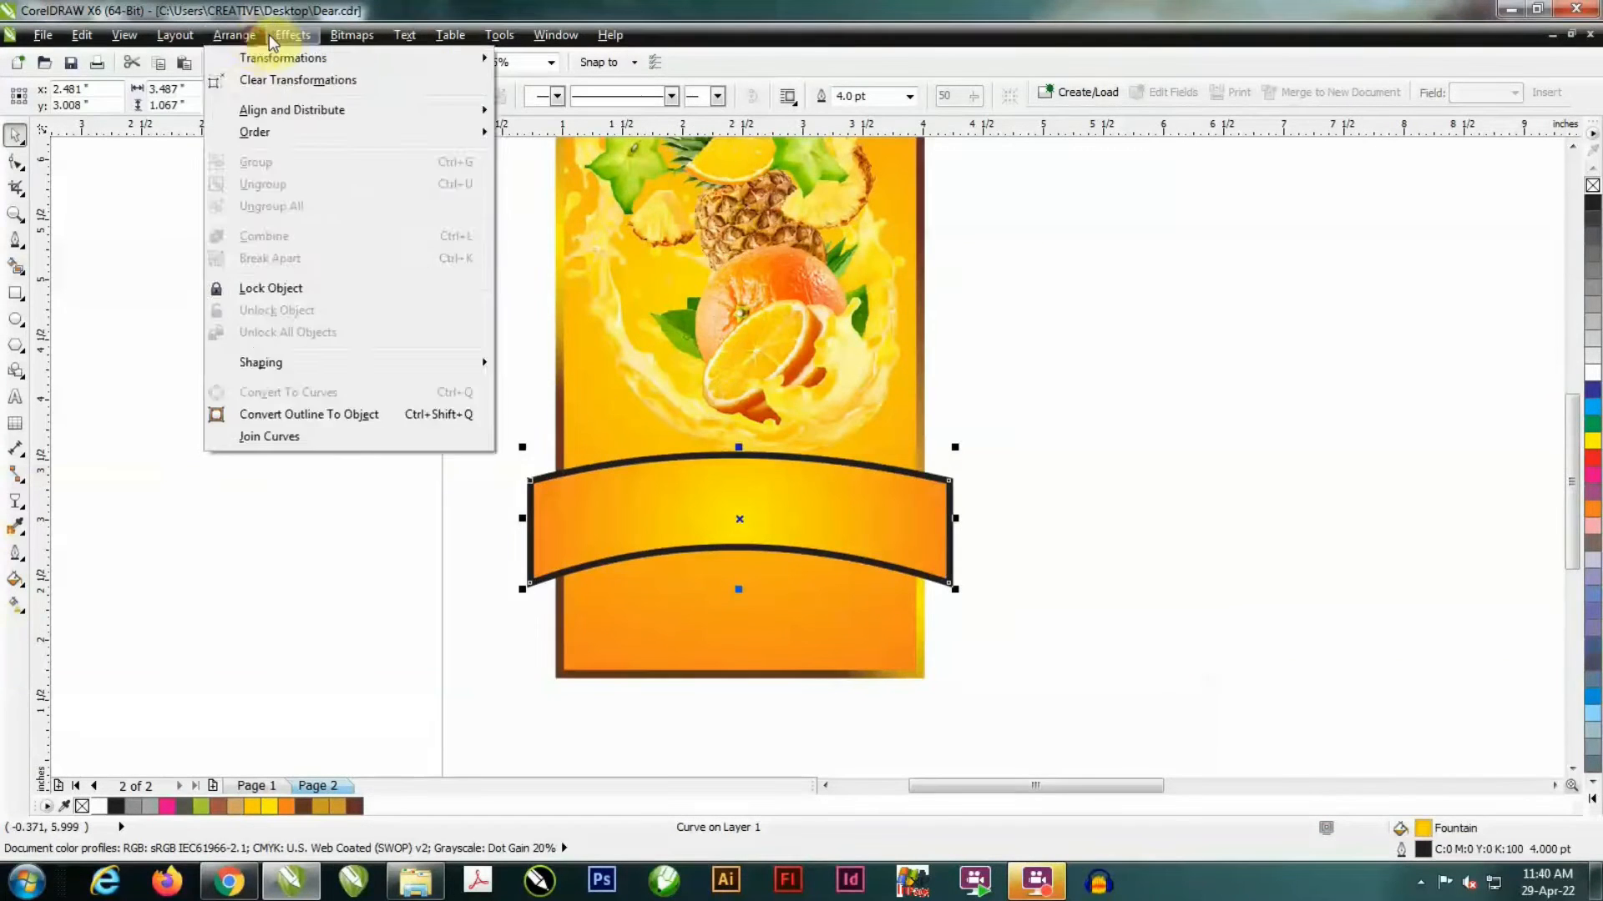
left_click(299, 414)
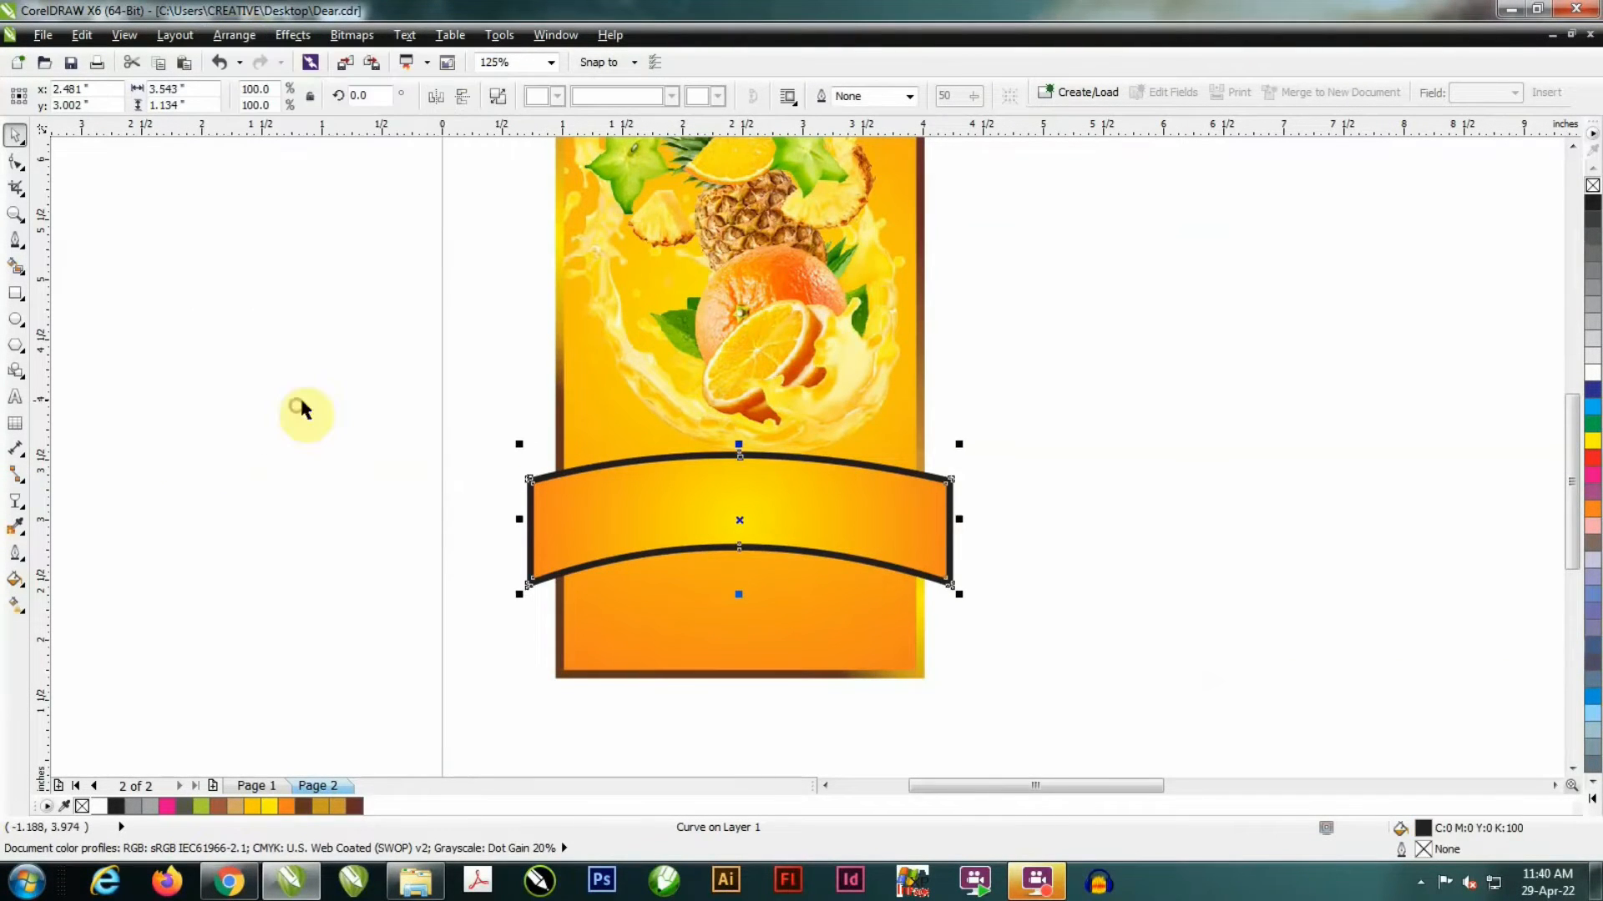
left_click(618, 683)
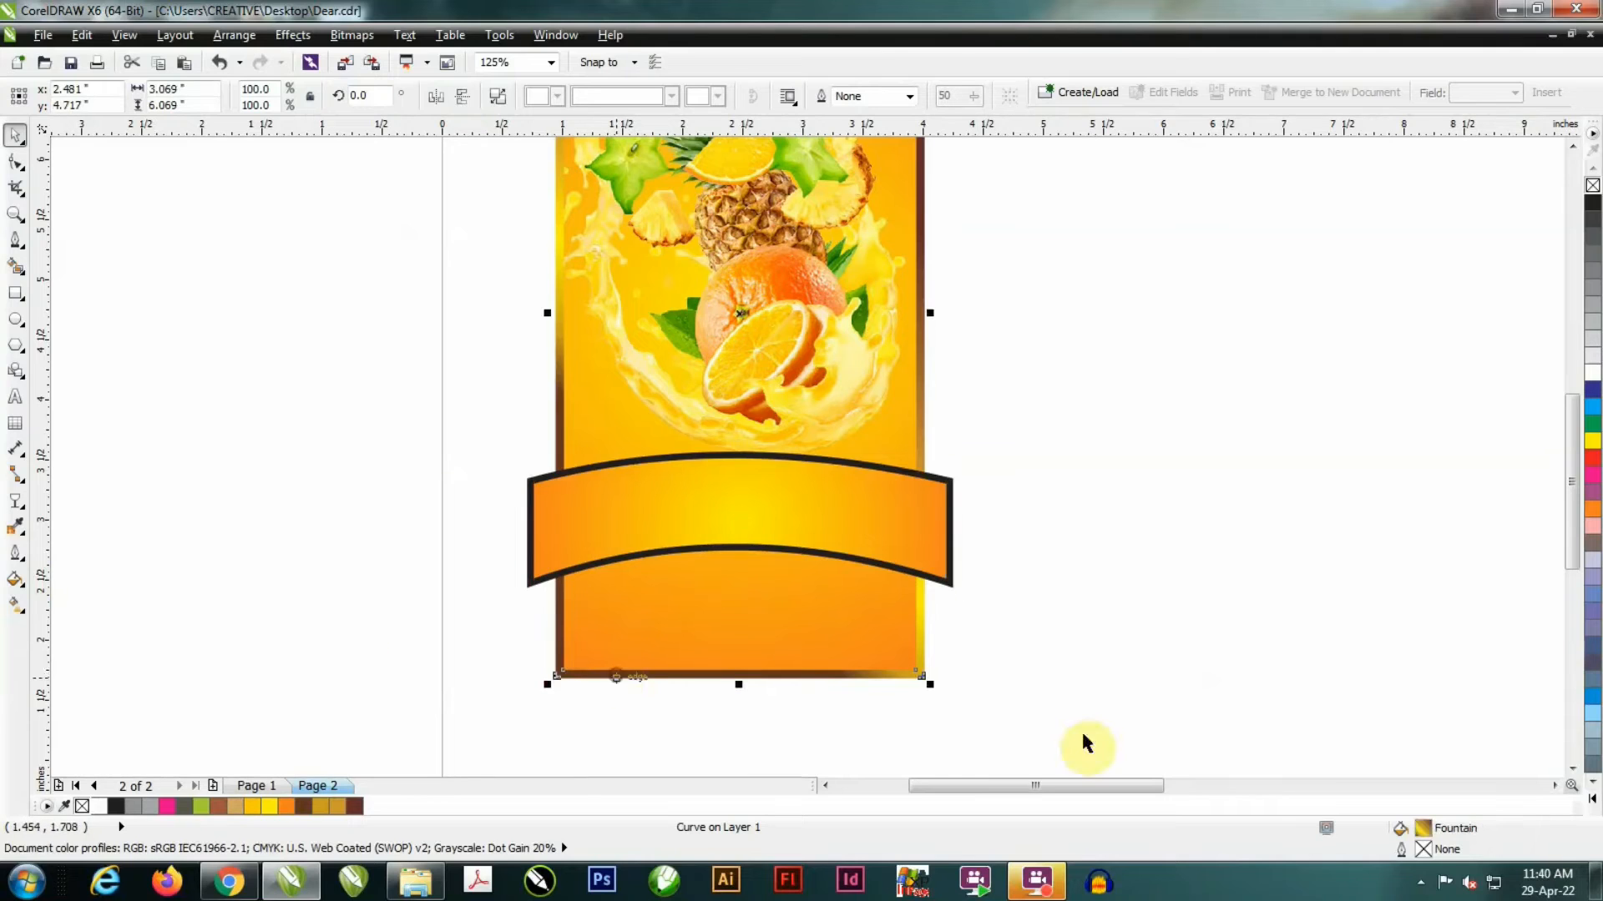
double_click(1423, 828)
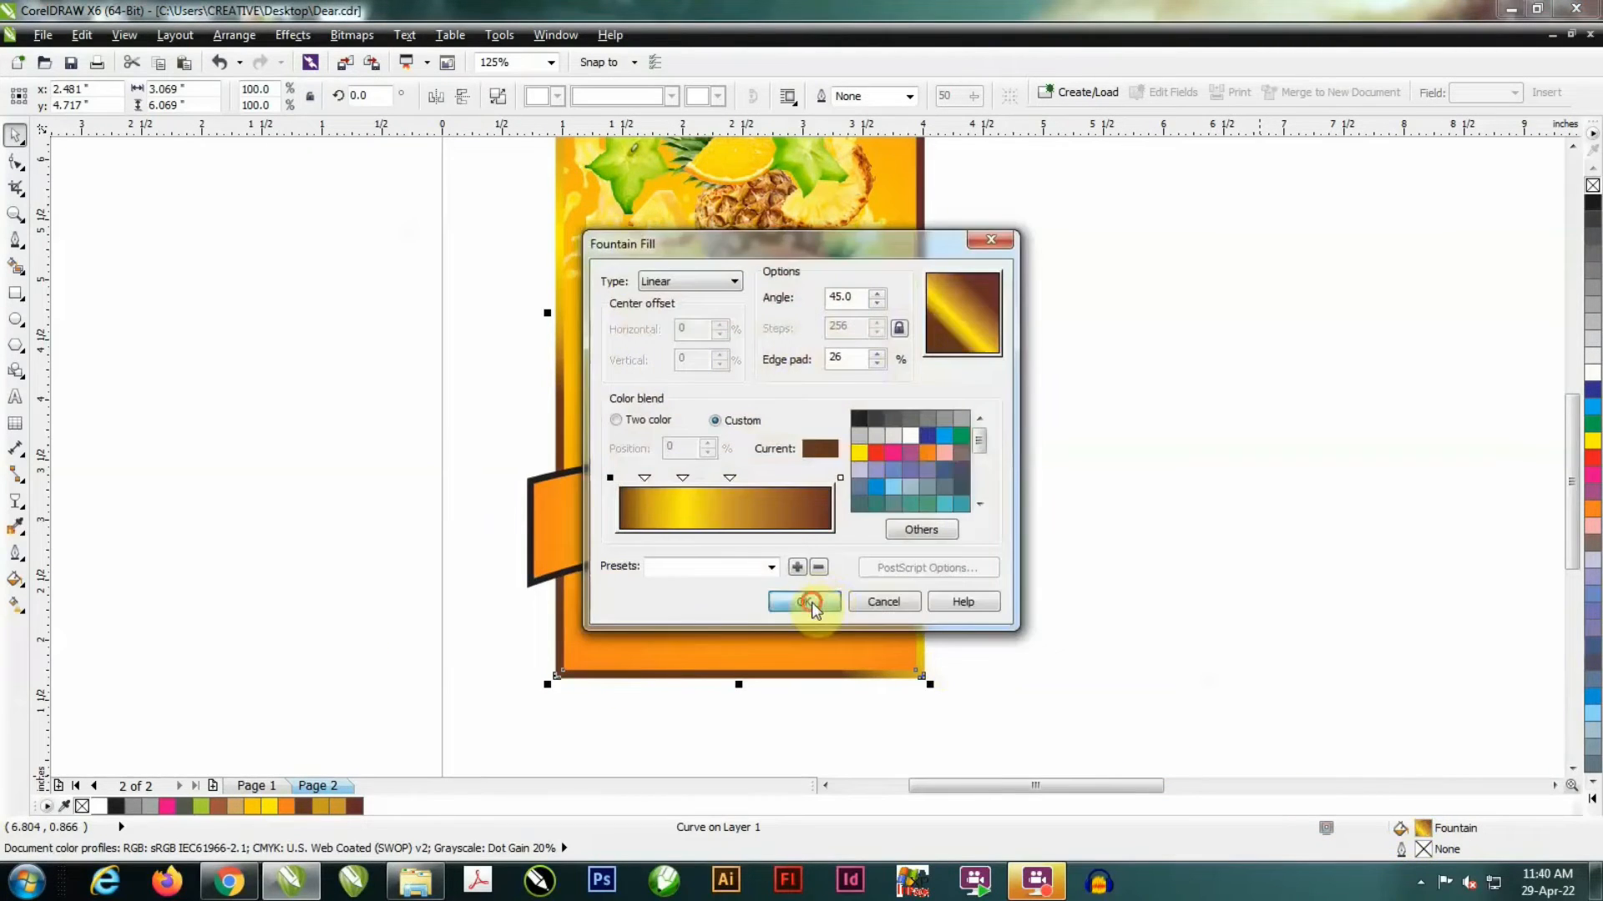
left_click(816, 601)
left_click(679, 548)
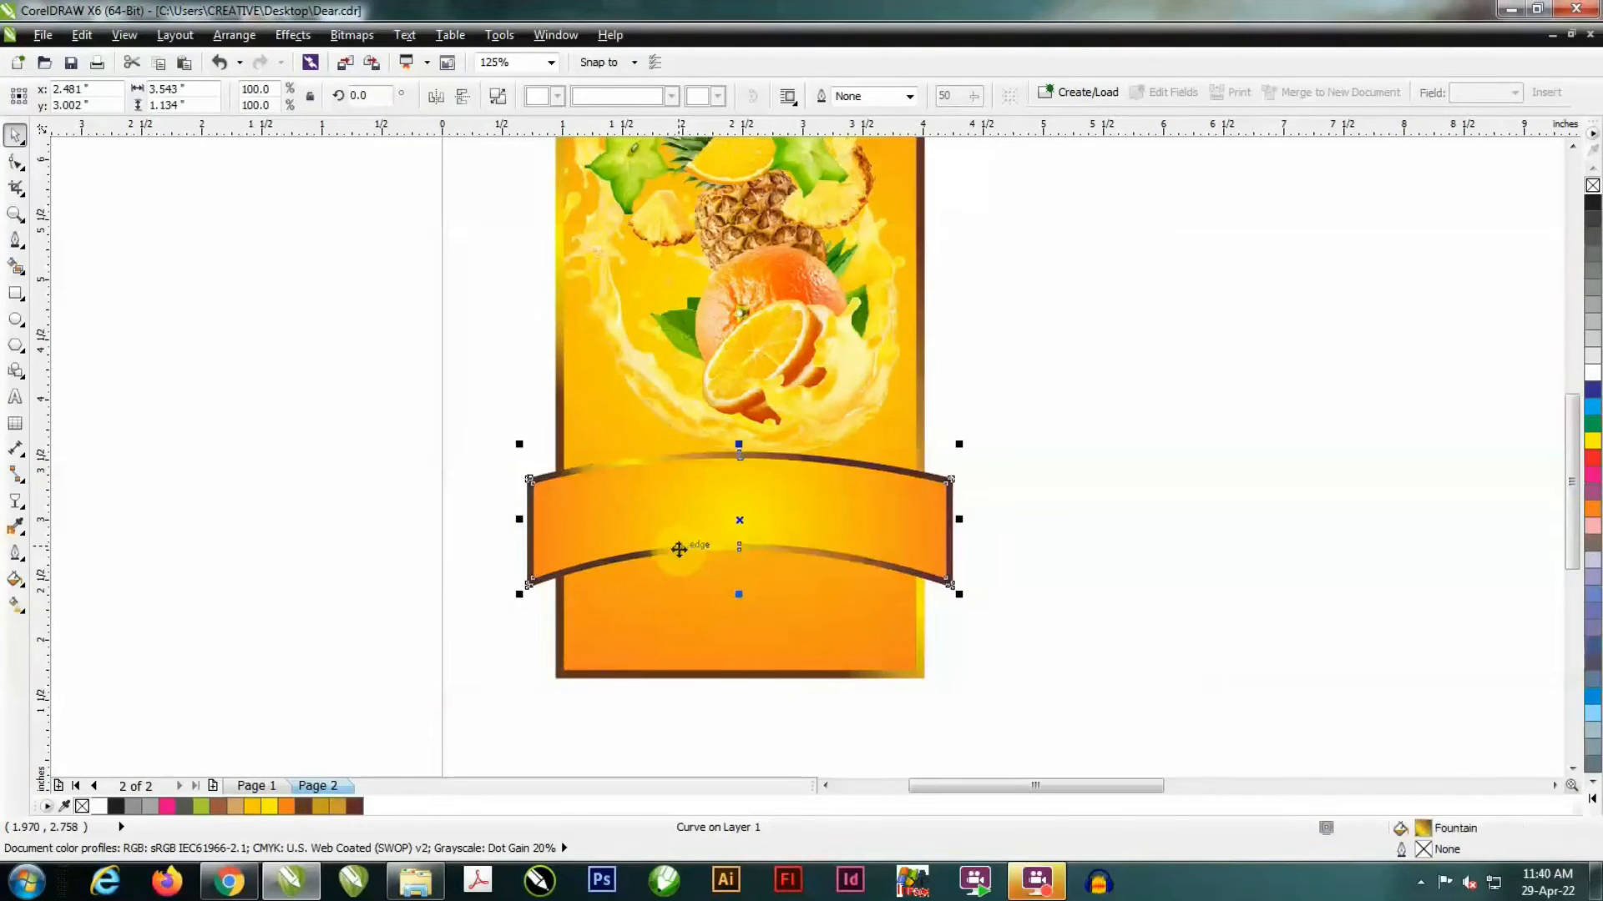
left_click(1104, 538)
scroll(735, 534, "down", 2)
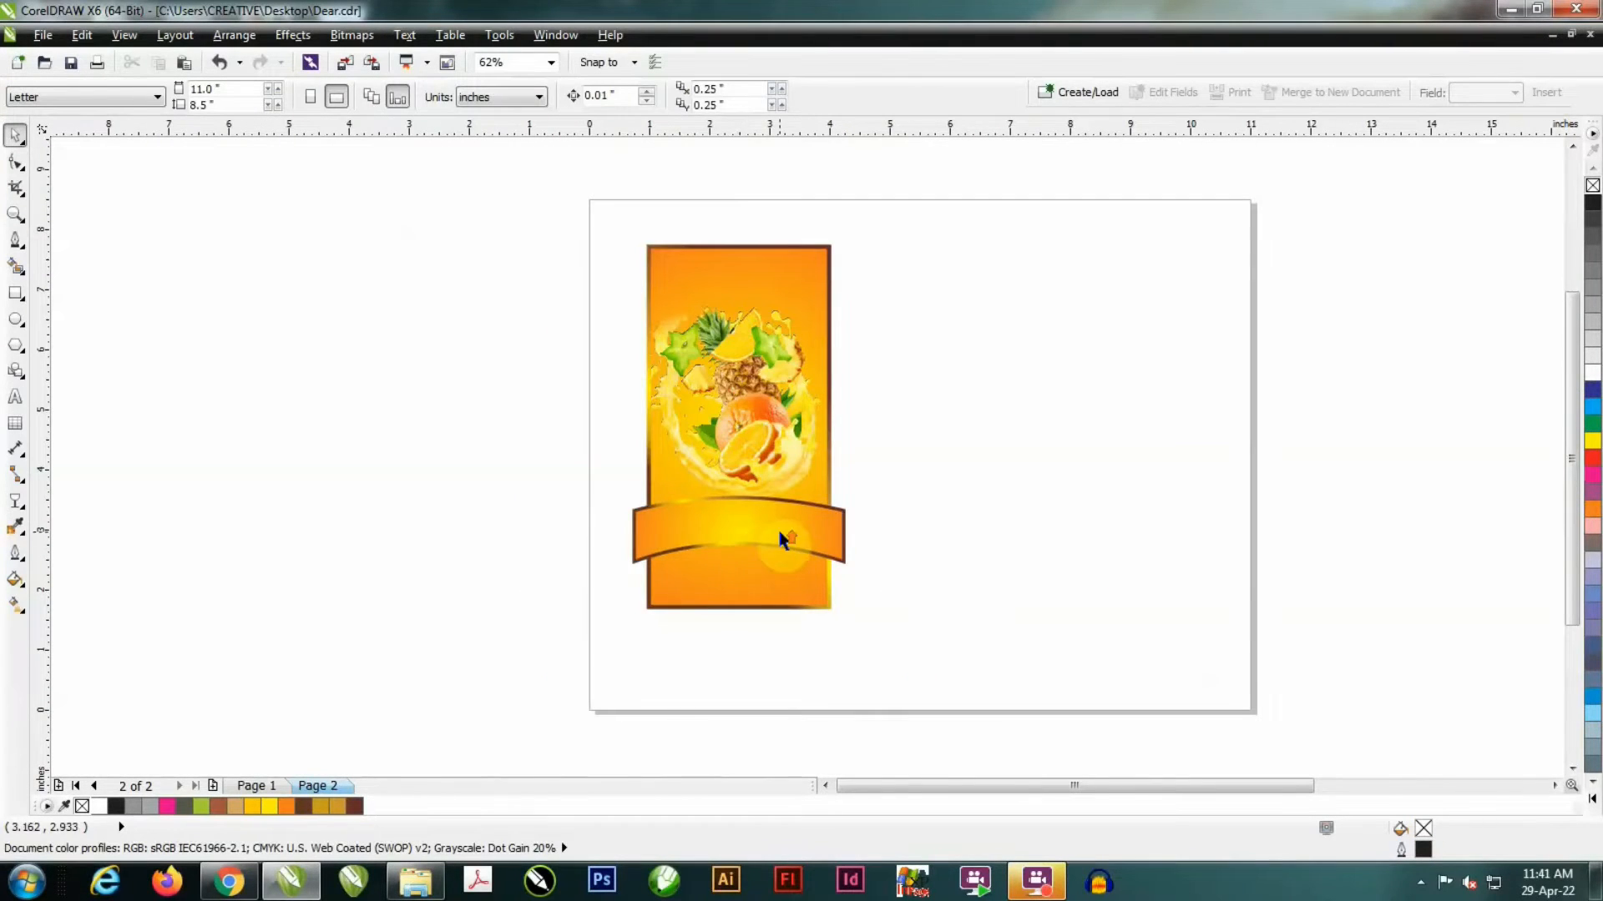
scroll(781, 539, "up", 2)
left_click(877, 511)
left_click(879, 424, "shift")
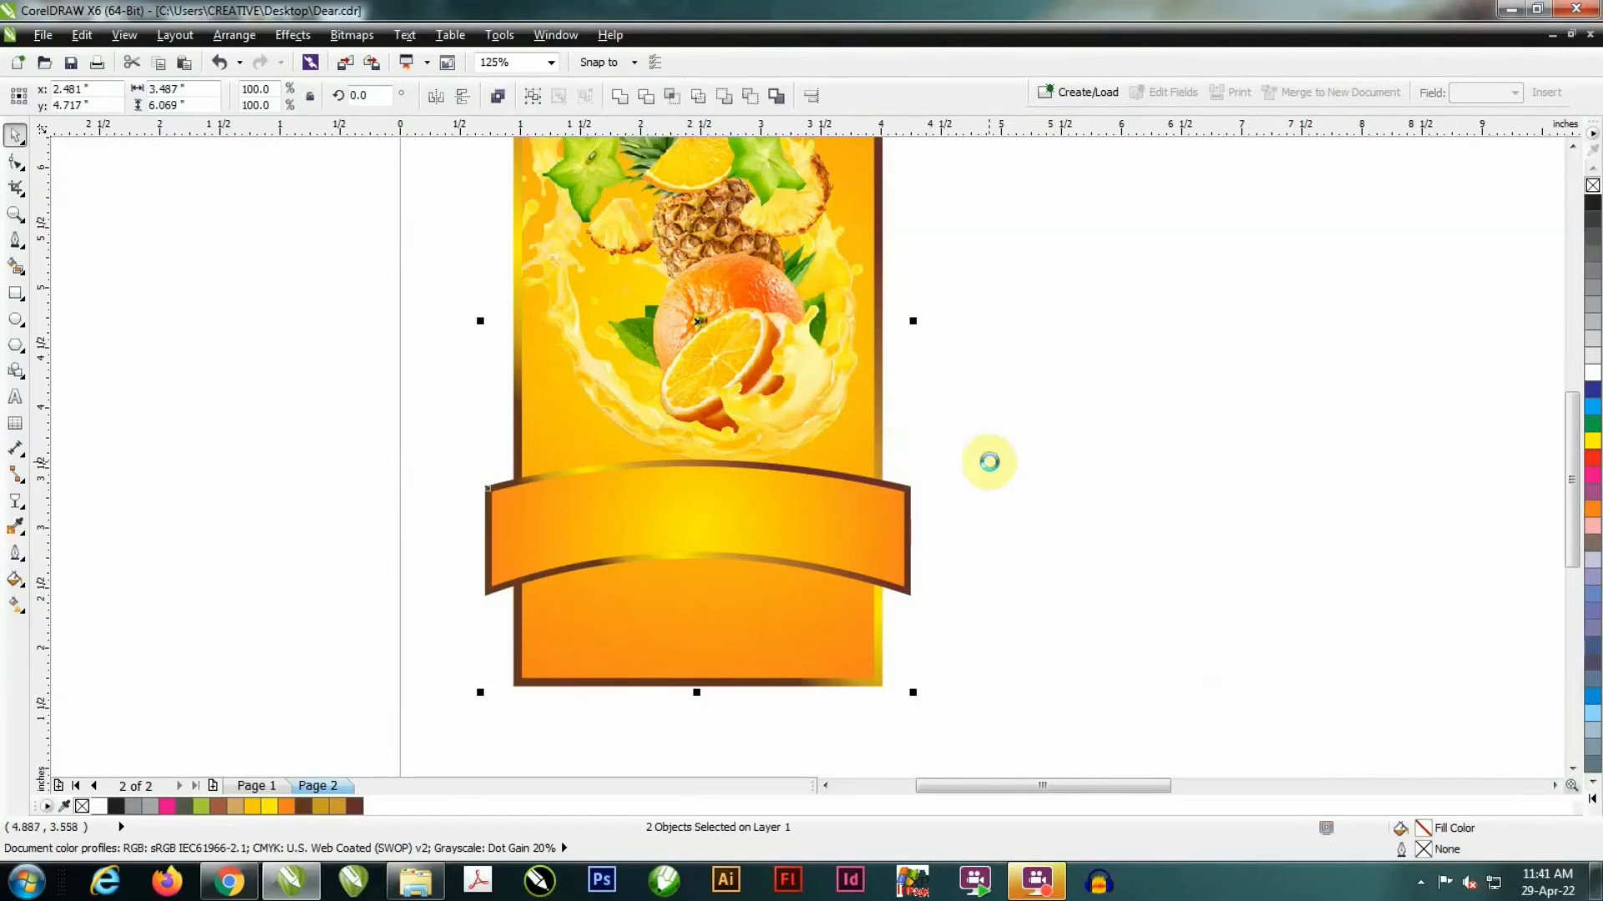
left_click(998, 472)
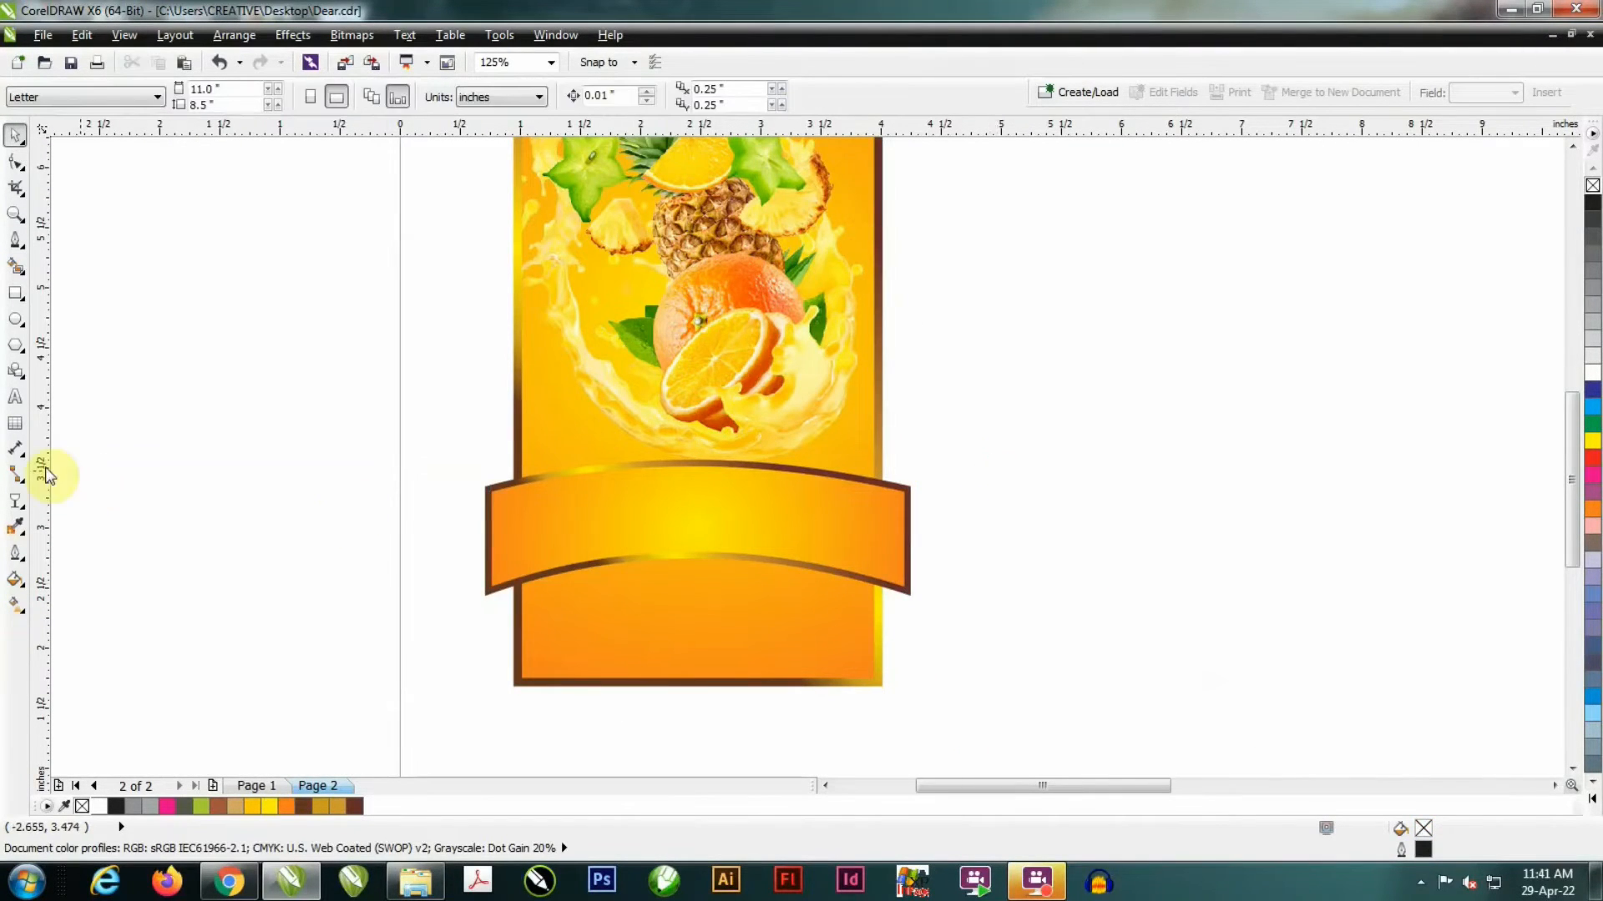
- Add the artistic text "pineapple Mix" in 24 pt Arial on the empty page area beside the label
left_click(15, 396)
scroll(645, 418, "down", 2)
scroll(655, 454, "up", 2)
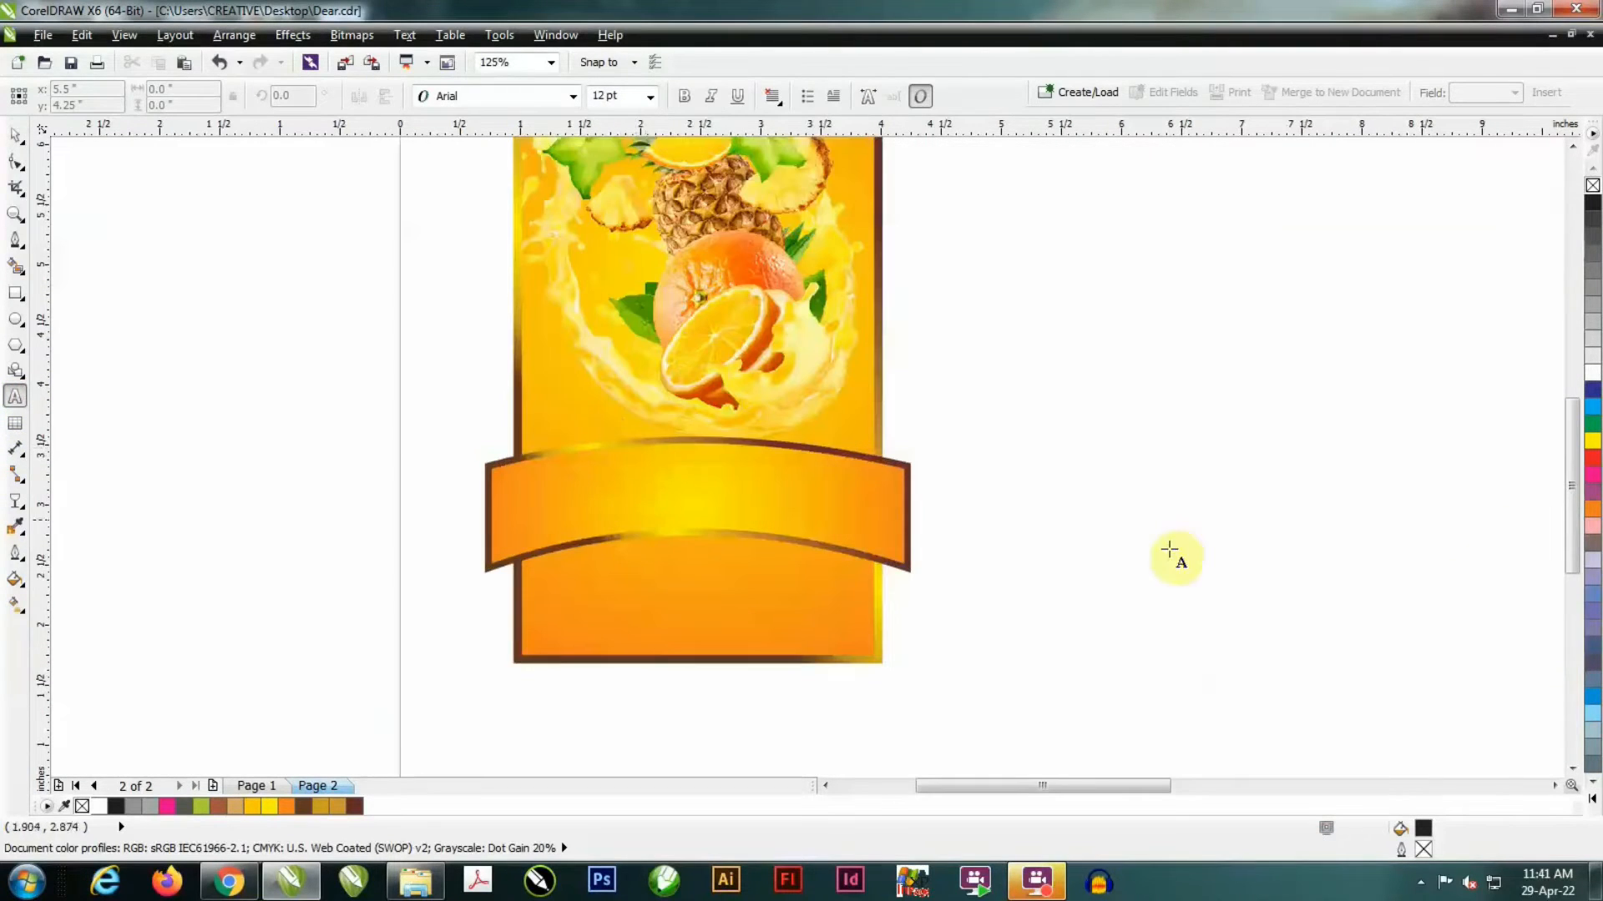
left_click(1071, 516)
type("pineapple Mix")
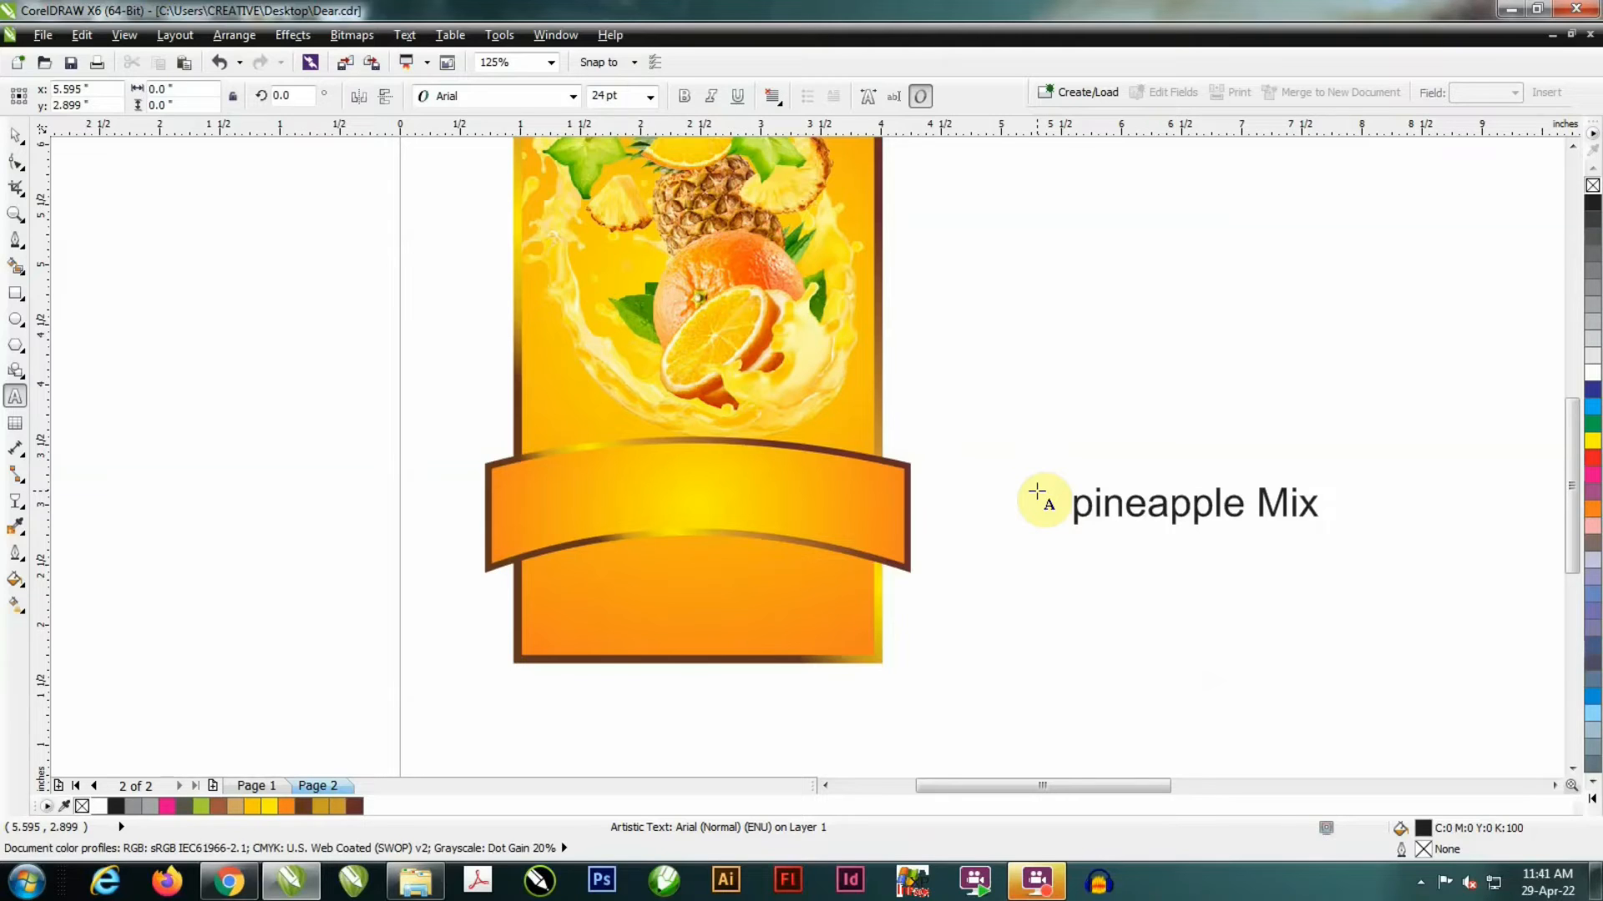
- Change the case of the whole "pineapple Mix" text to UPPERCASE
key("ctrl+a")
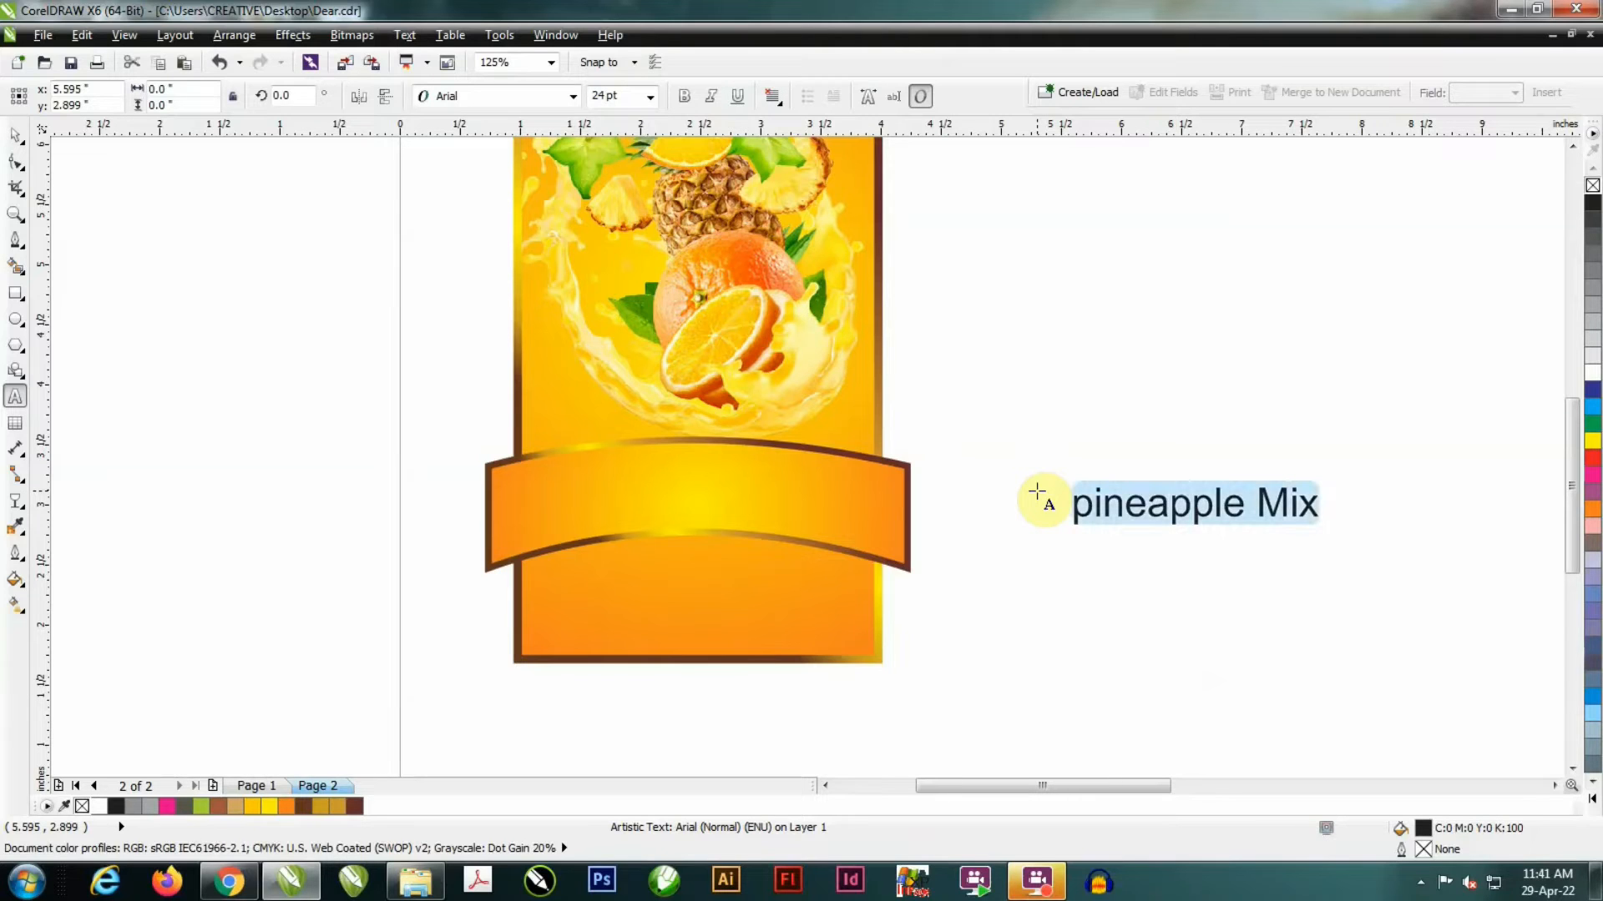
key("shift+F3")
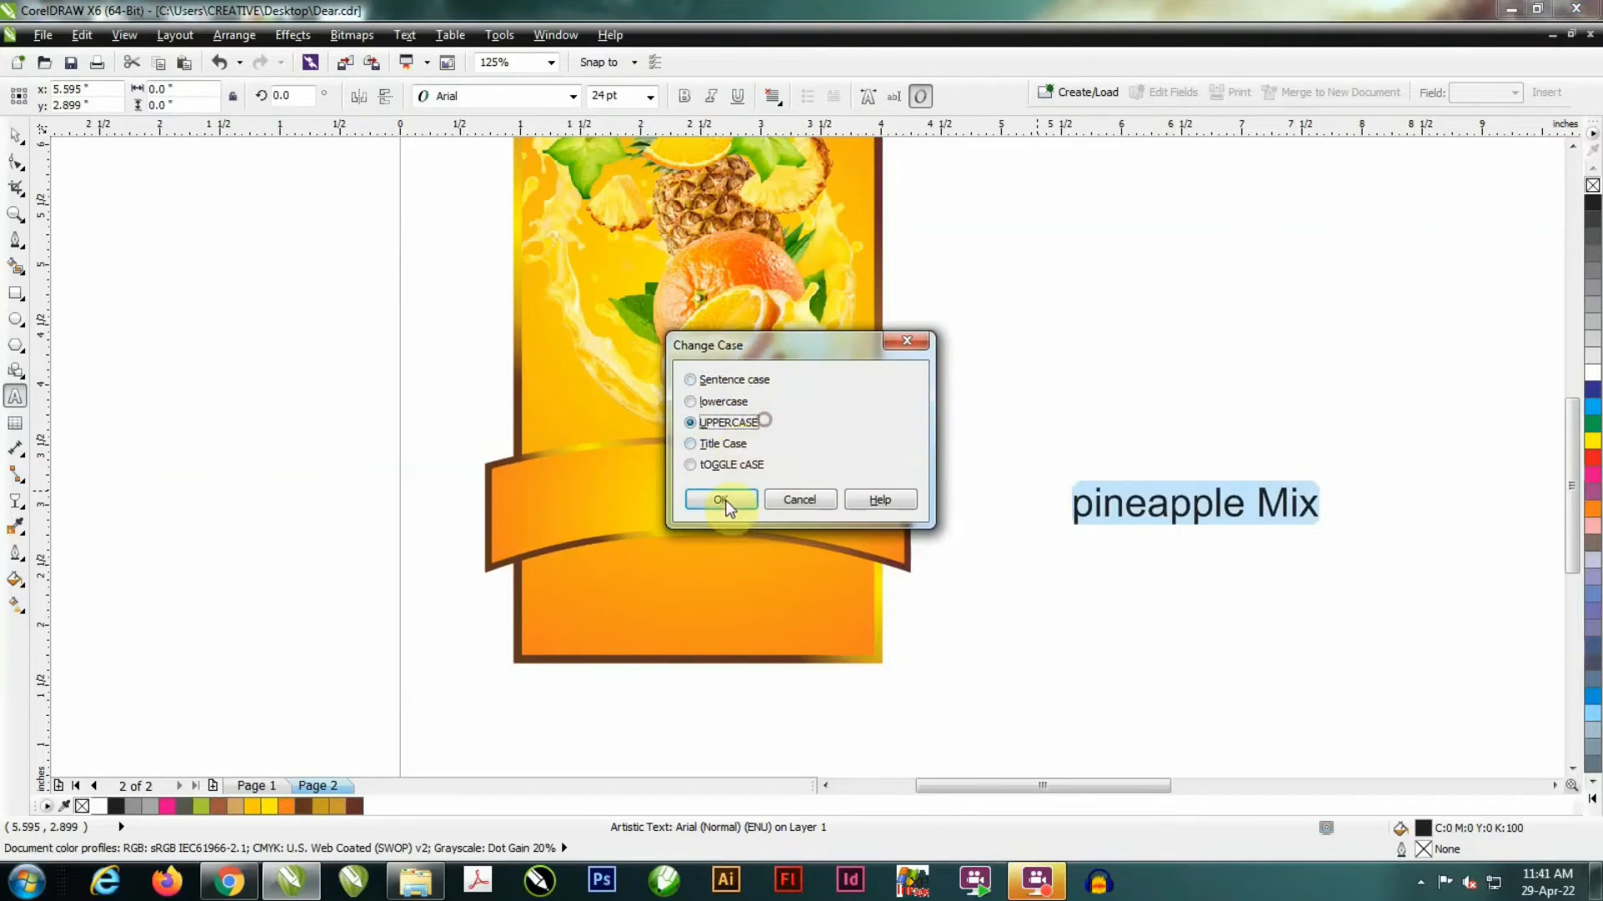
left_click(723, 500)
left_click(281, 38)
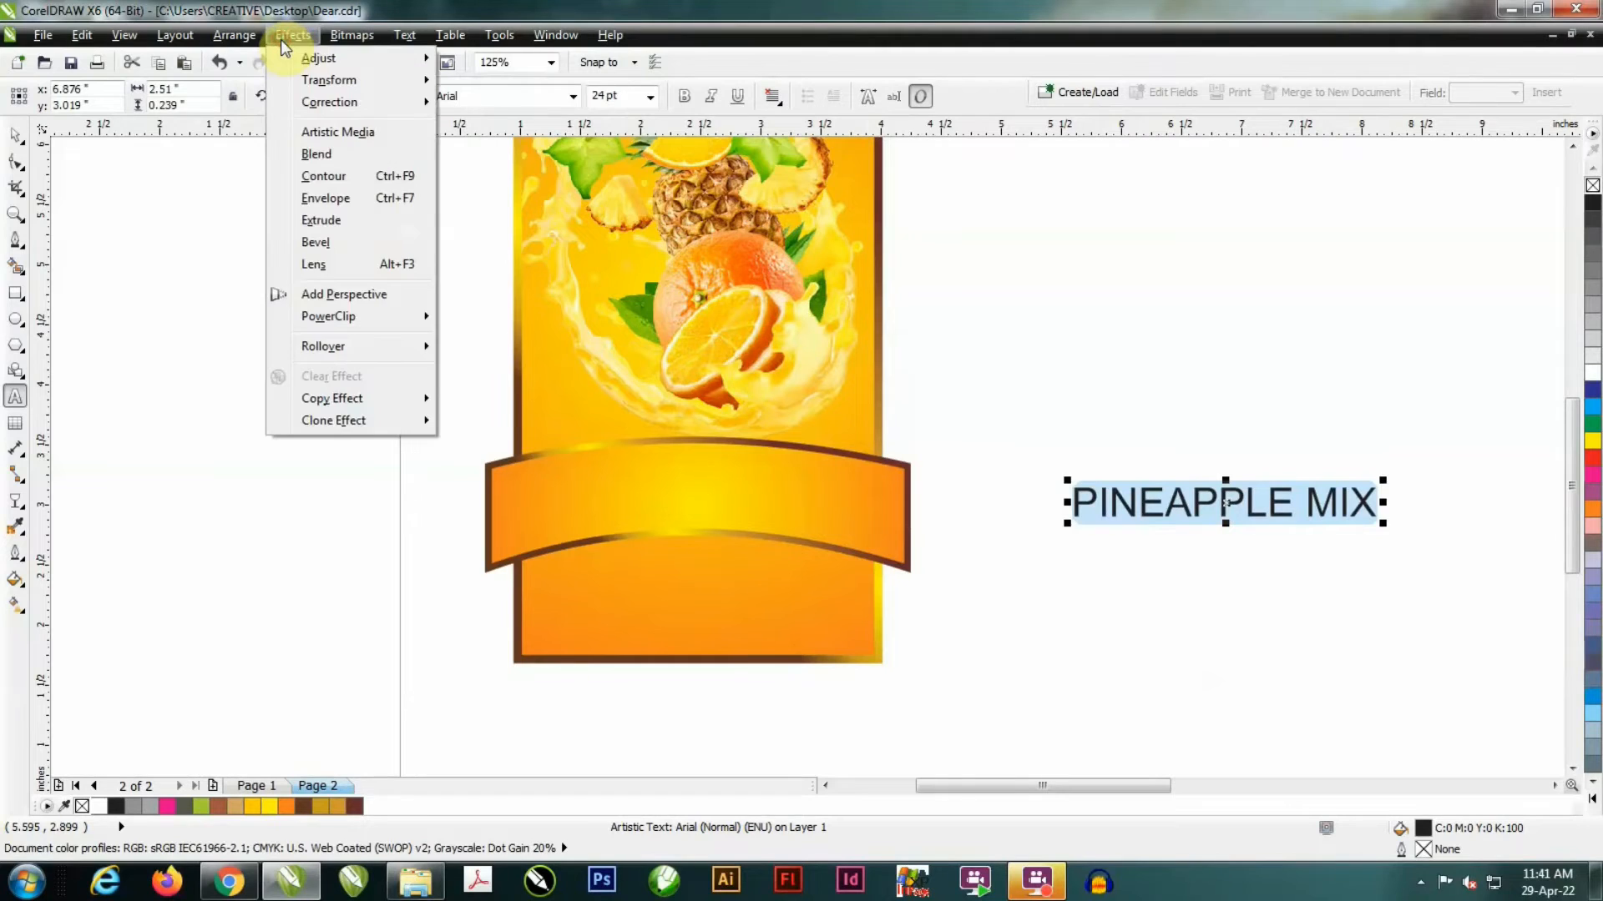
mouse_move(374, 311)
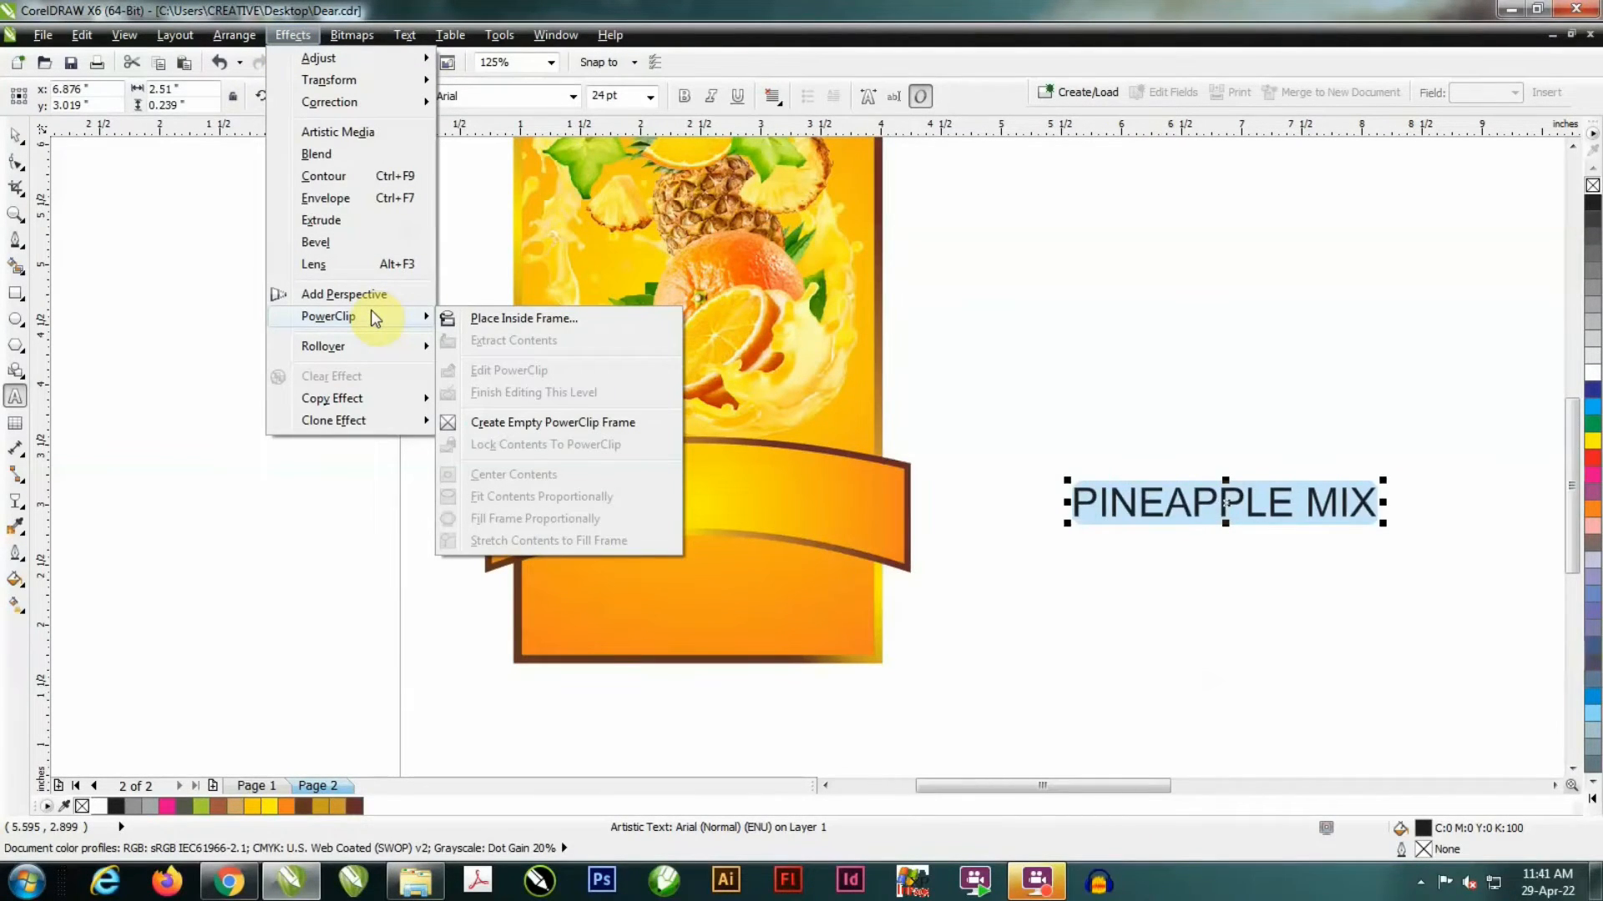
left_click(326, 493)
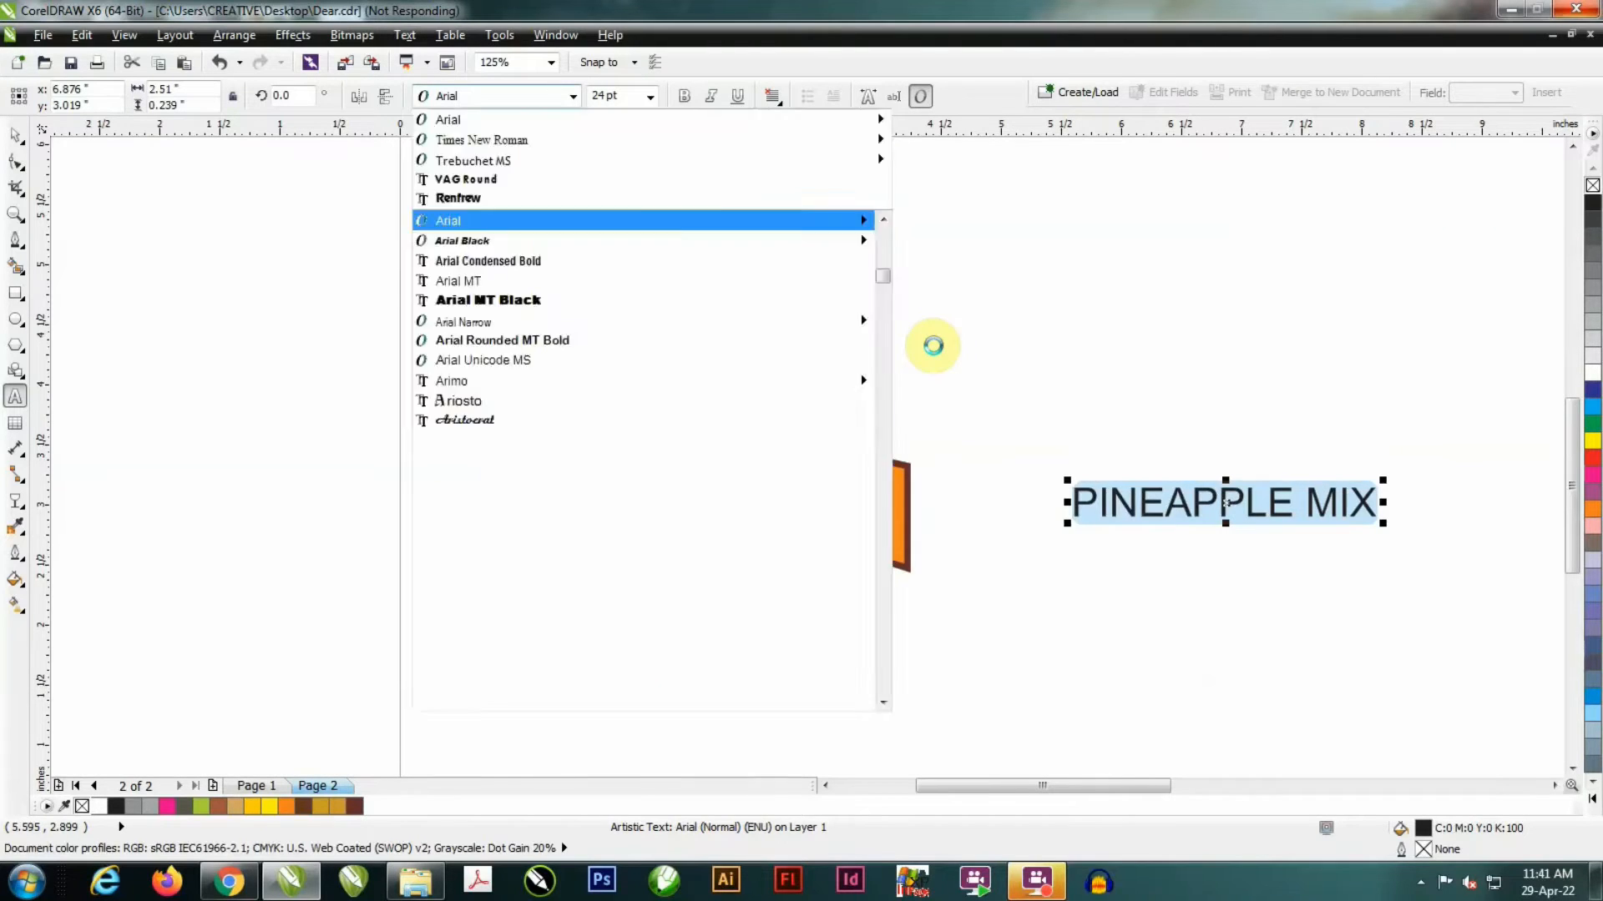
scroll(933, 345, "down", 1)
left_click_drag(934, 346, 545, 255)
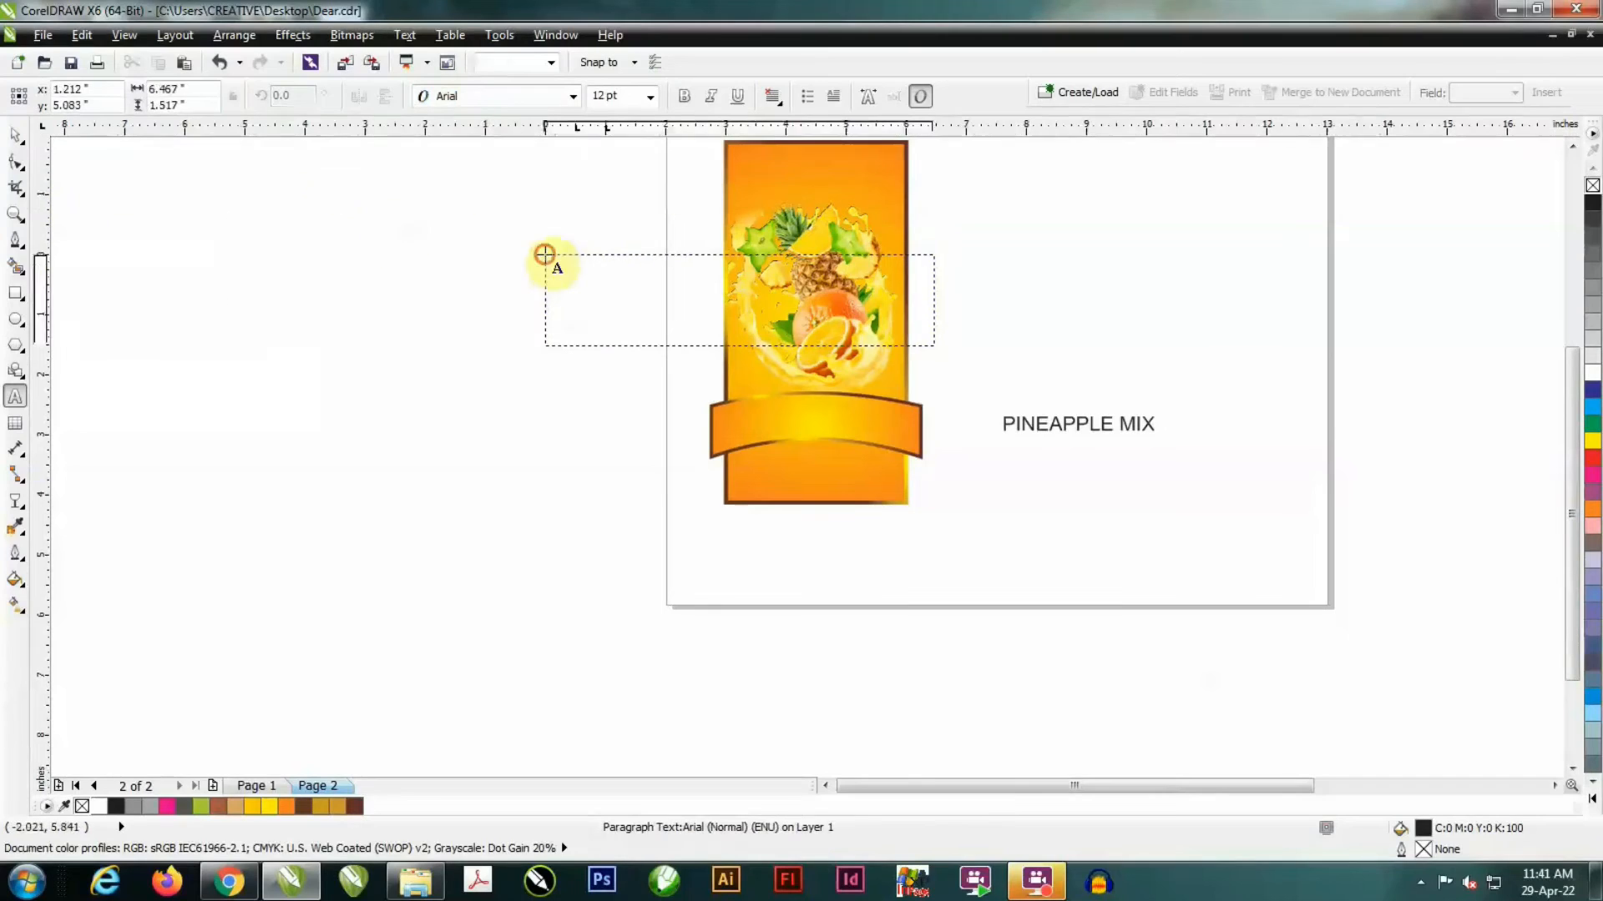
left_click(27, 131)
left_click(1063, 455)
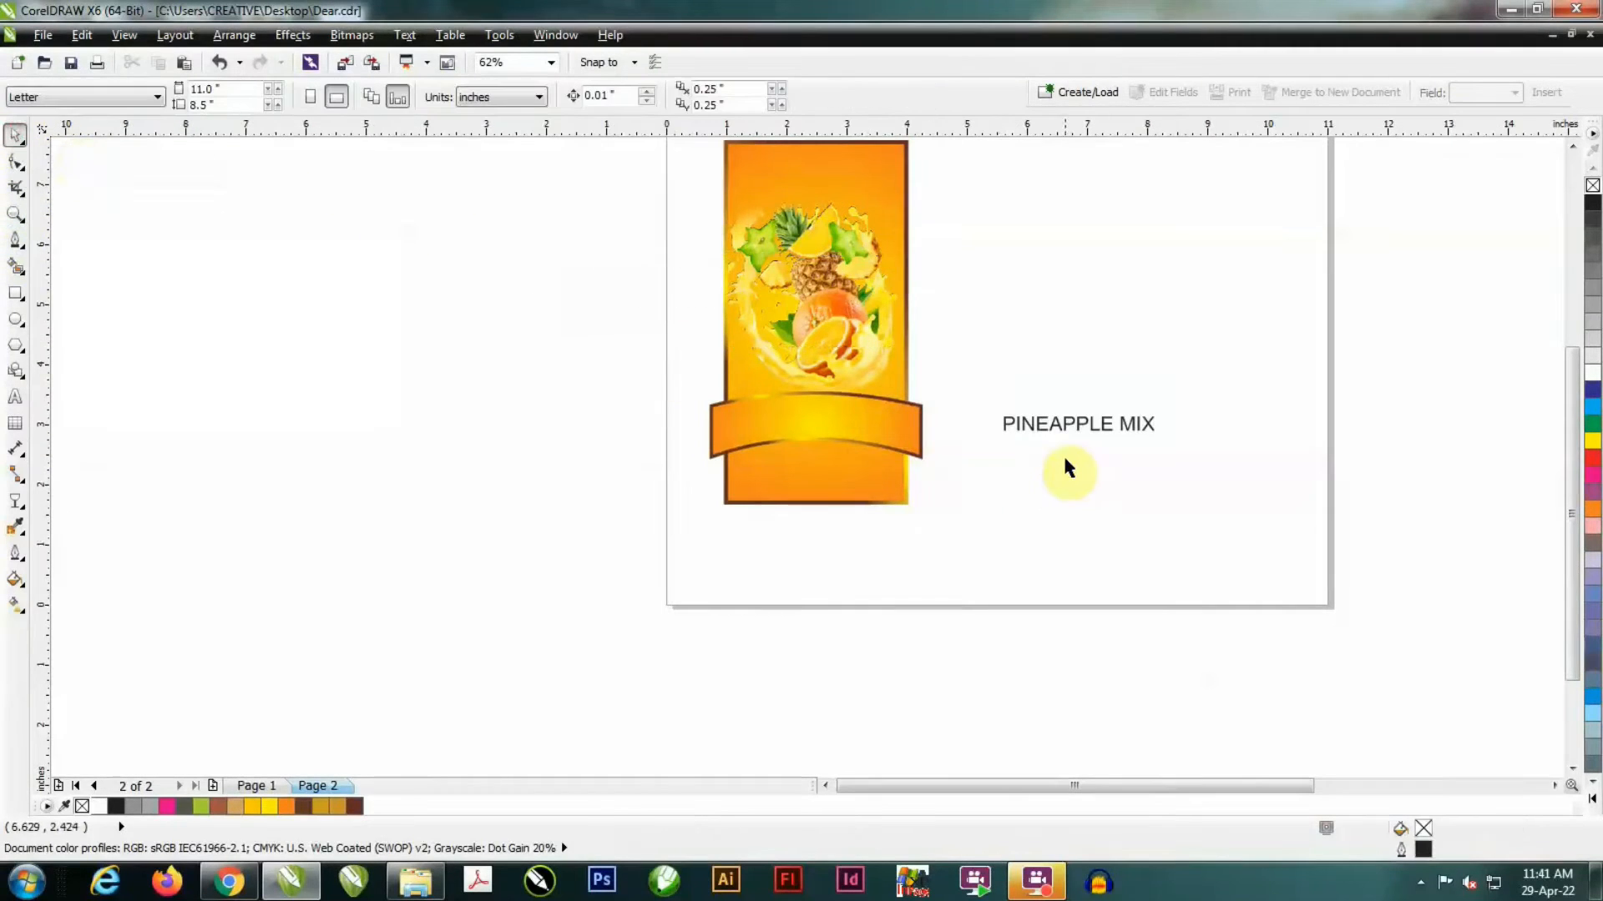
- Set the font of the "PINEAPPLE MIX" text to Renfrew
left_click(1050, 432)
left_click(477, 95)
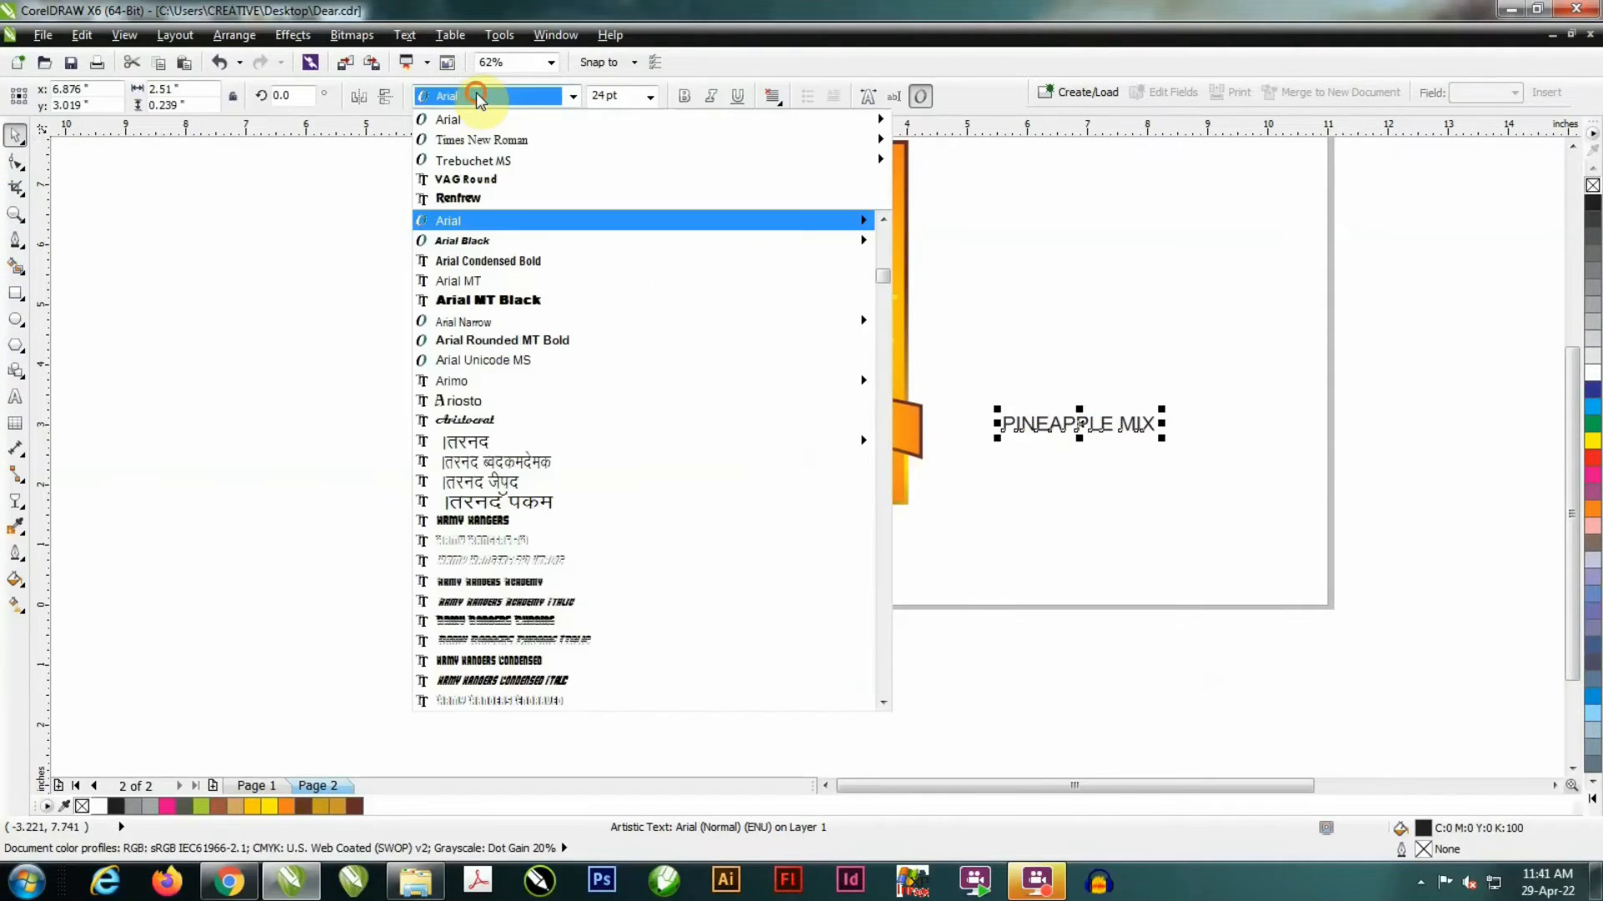
mouse_move(478, 244)
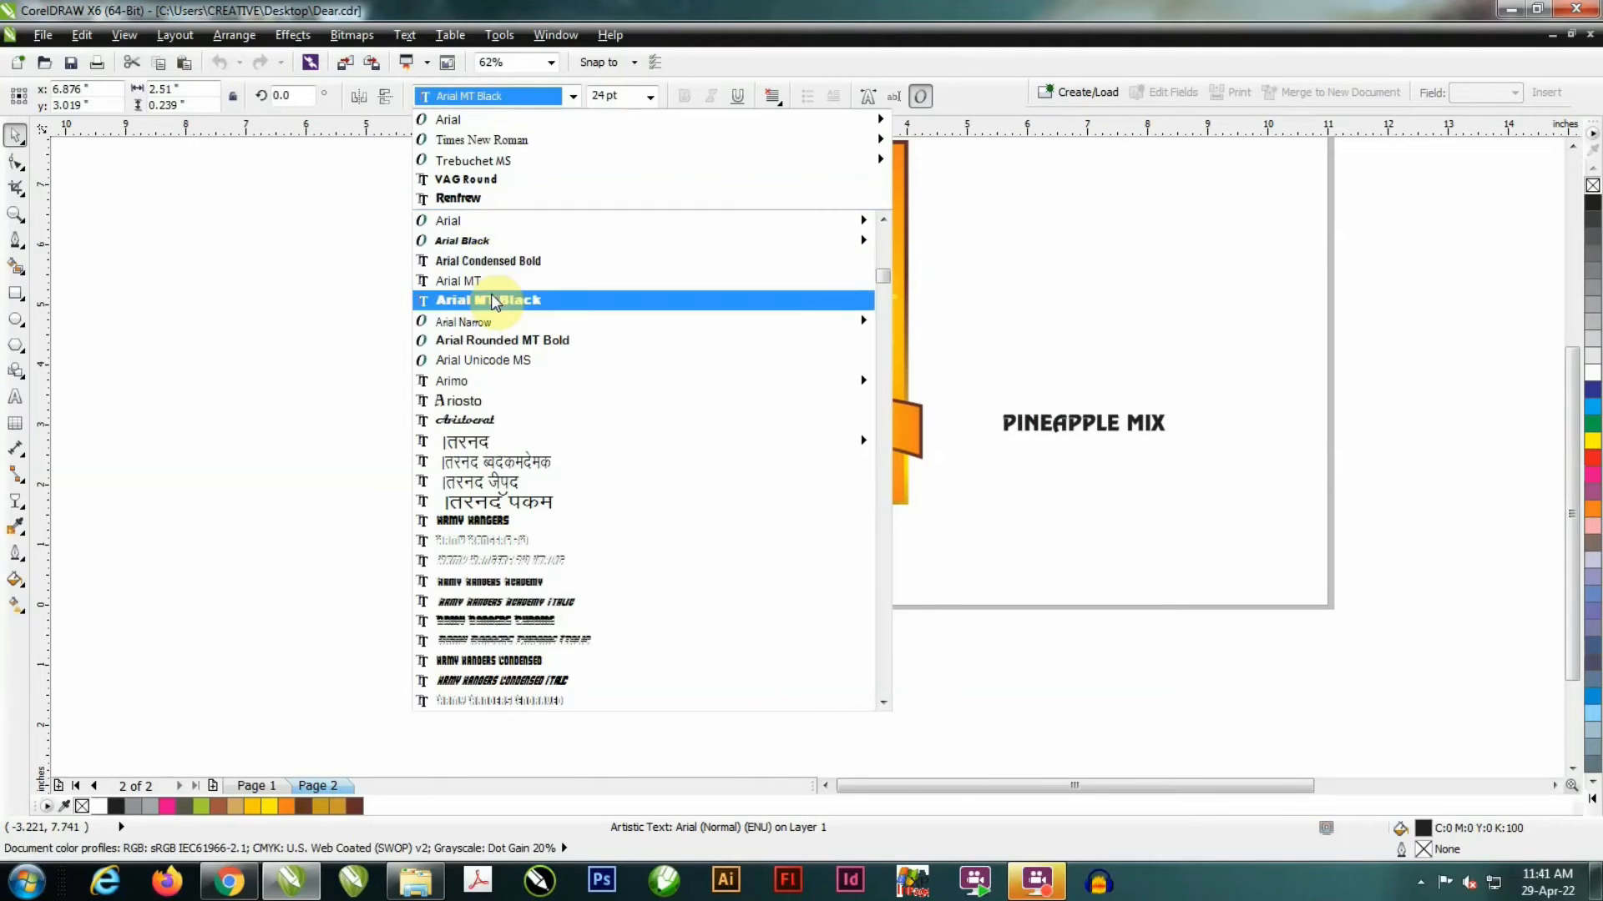
mouse_move(498, 389)
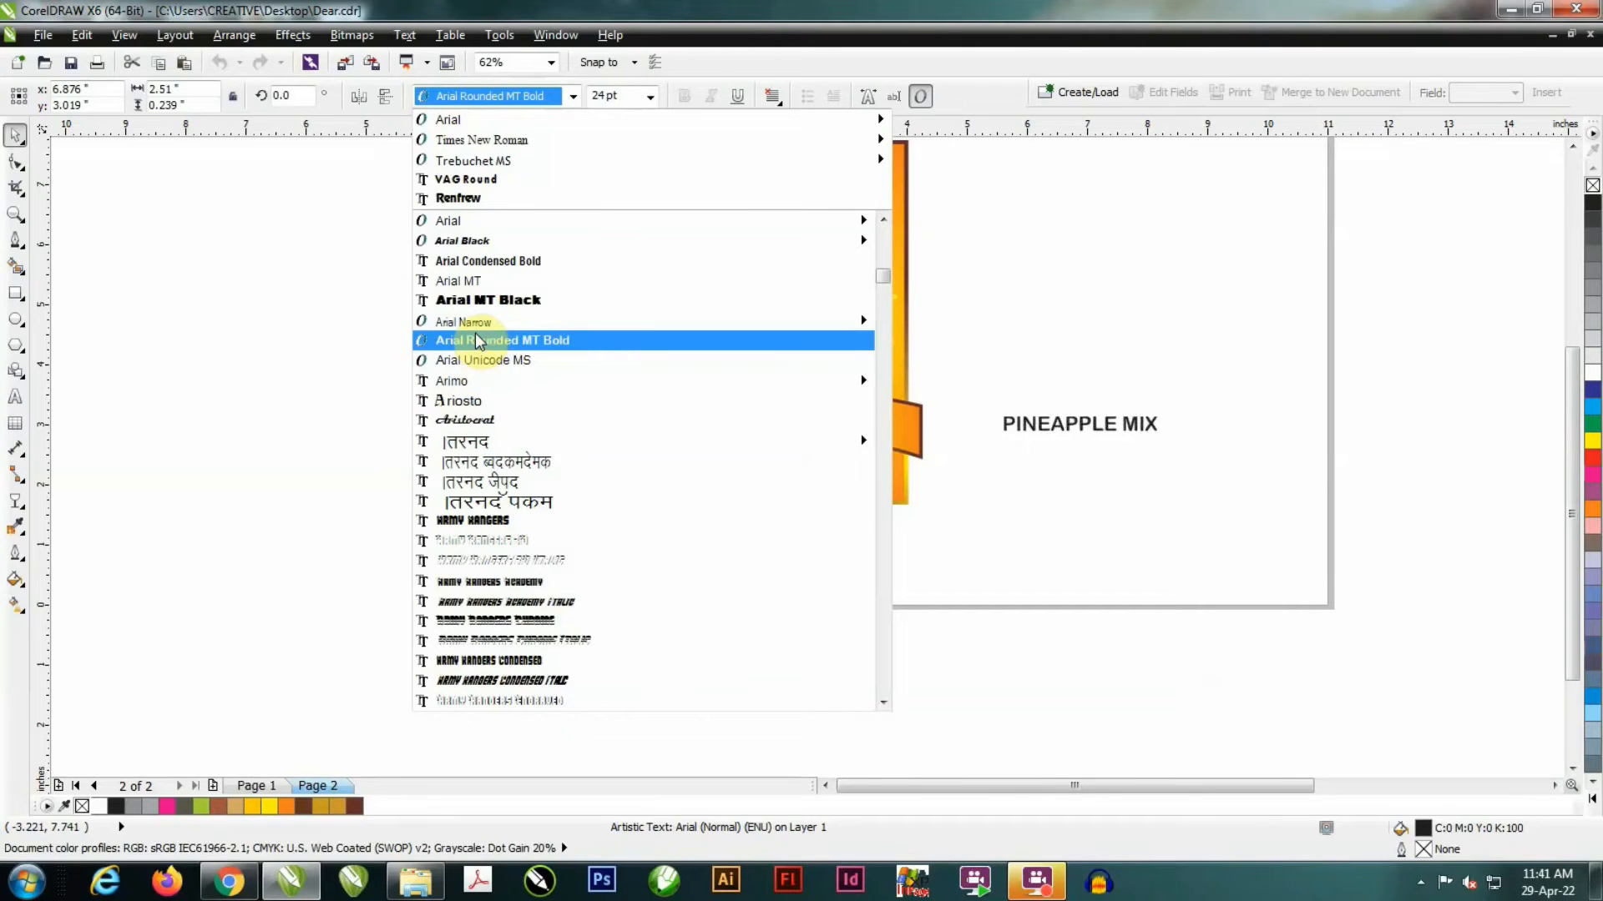
left_click(469, 198)
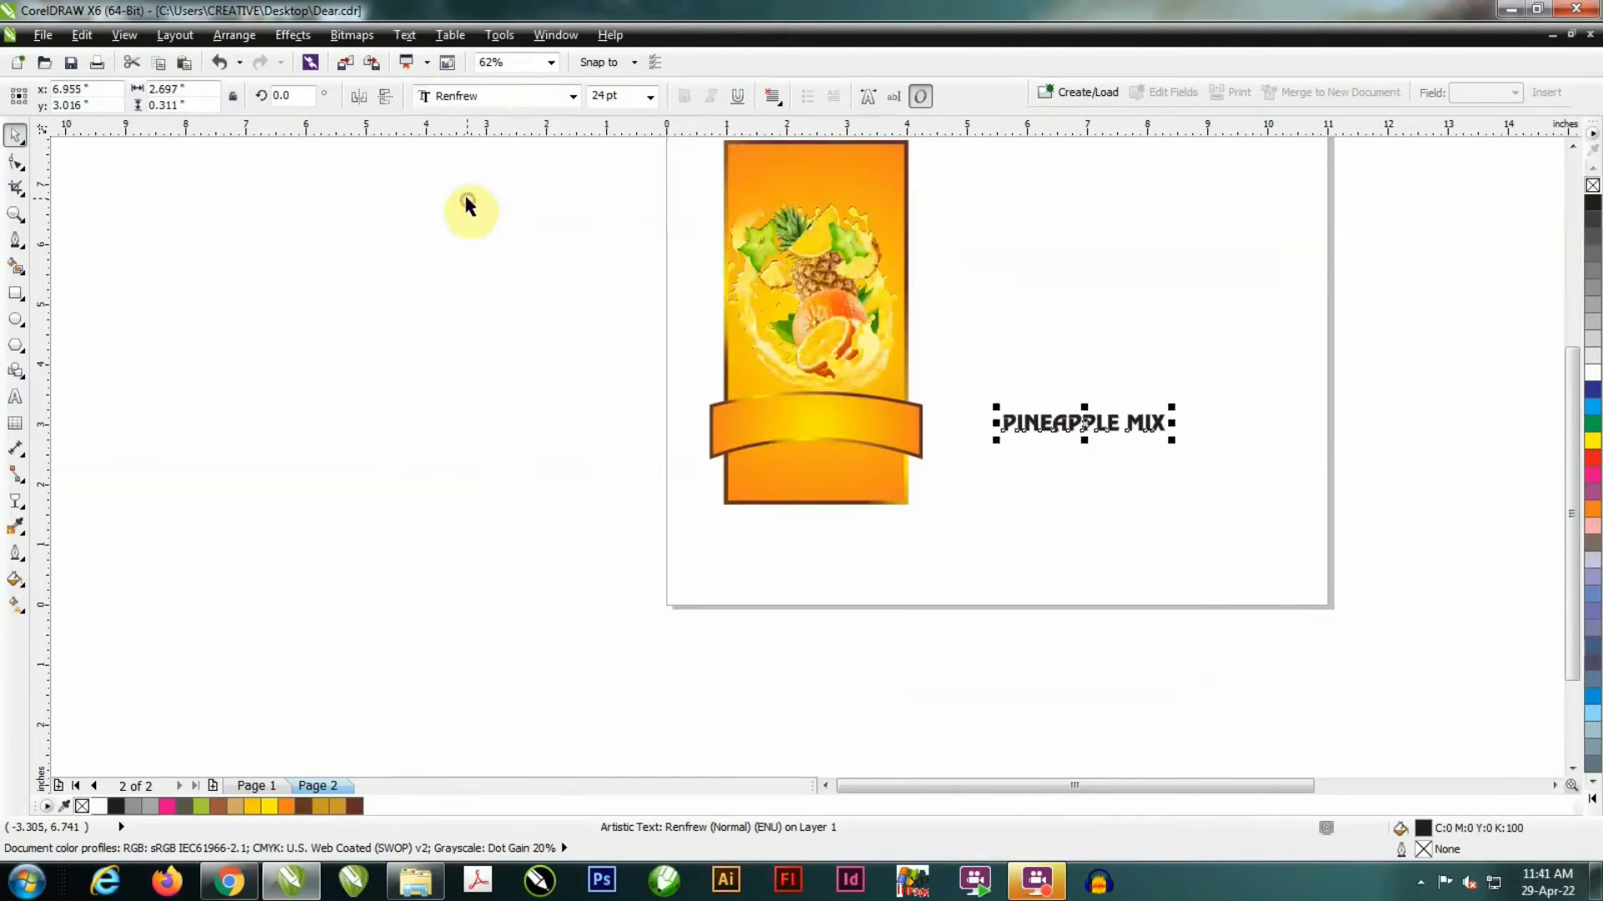
- Apply an Envelope to the "PINEAPPLE MIX" text, taking its shape from the arched banner
left_click(361, 35)
left_click(307, 34)
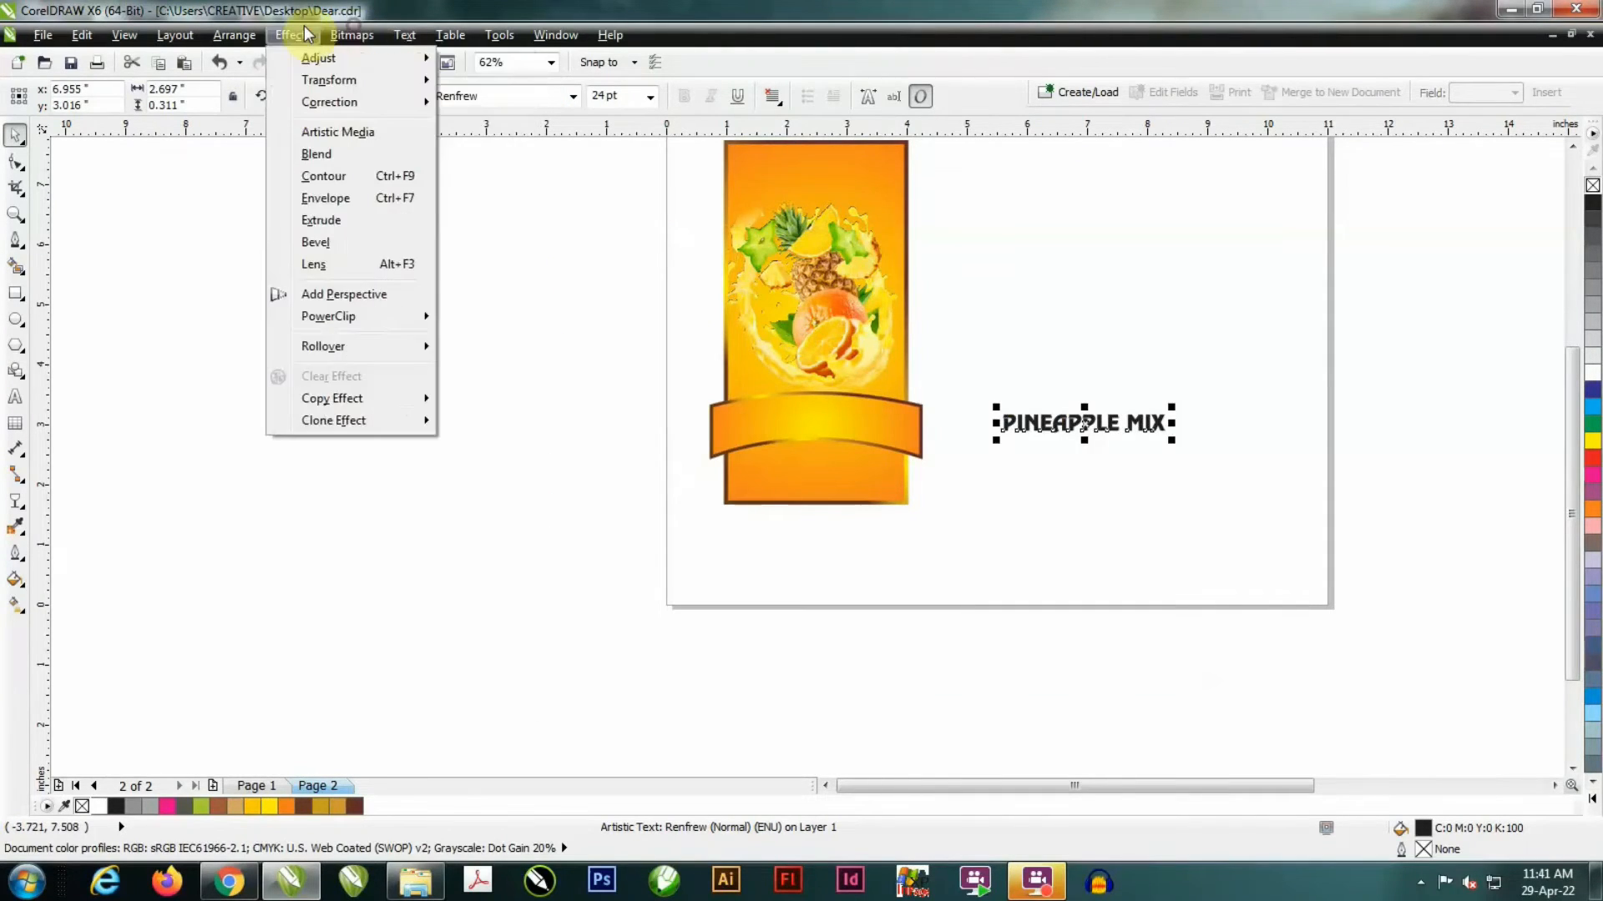
left_click(340, 201)
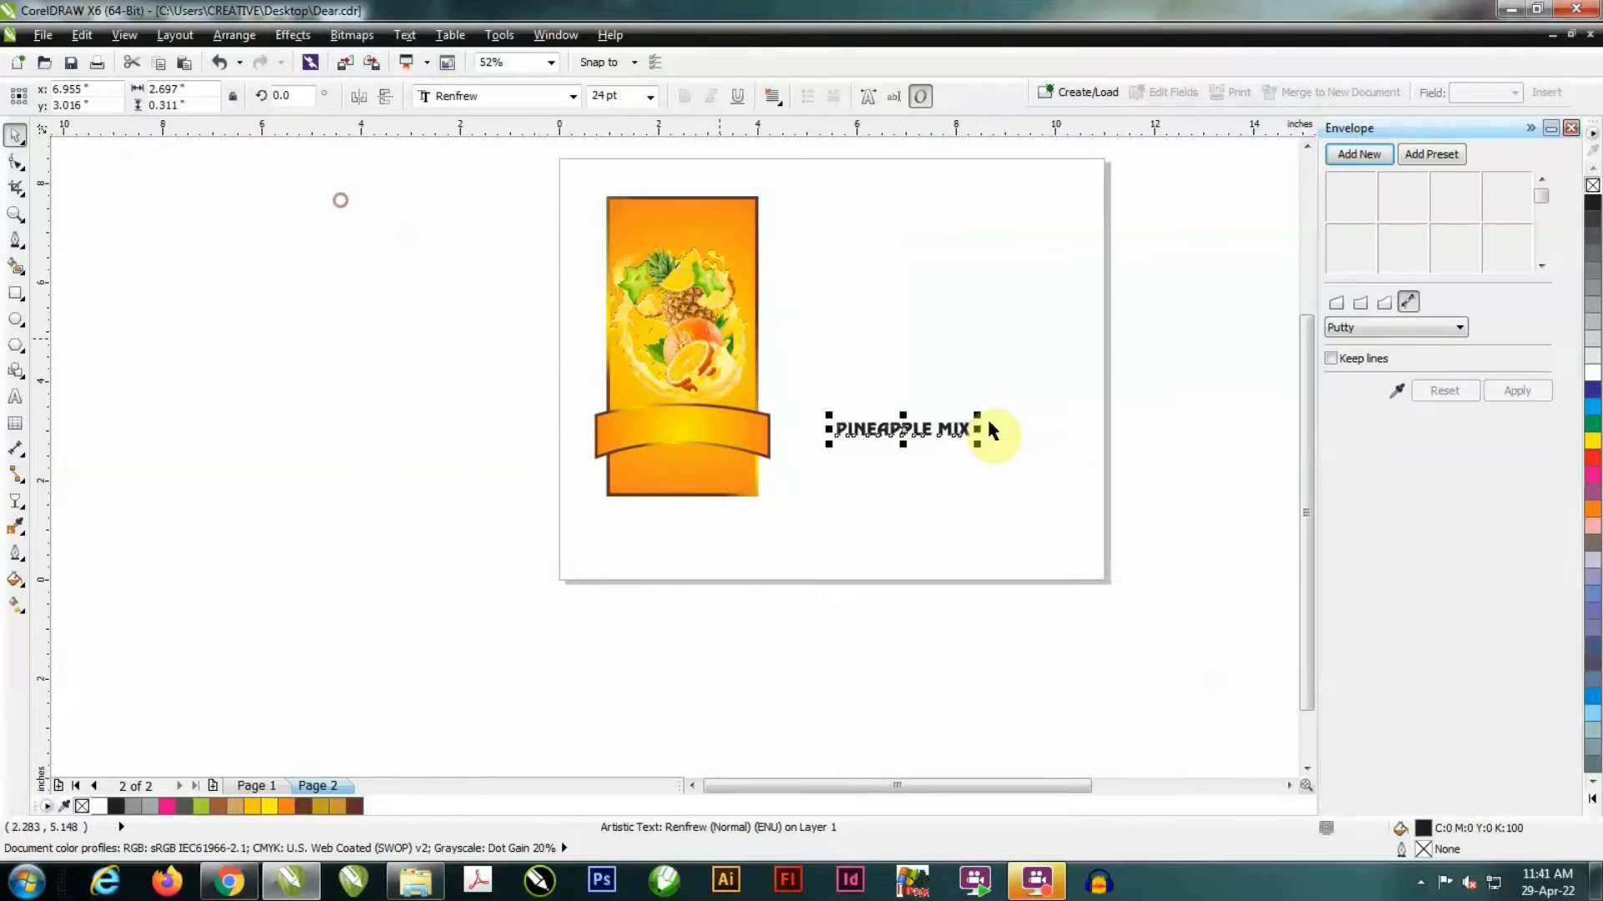
left_click(1396, 389)
left_click(1026, 439)
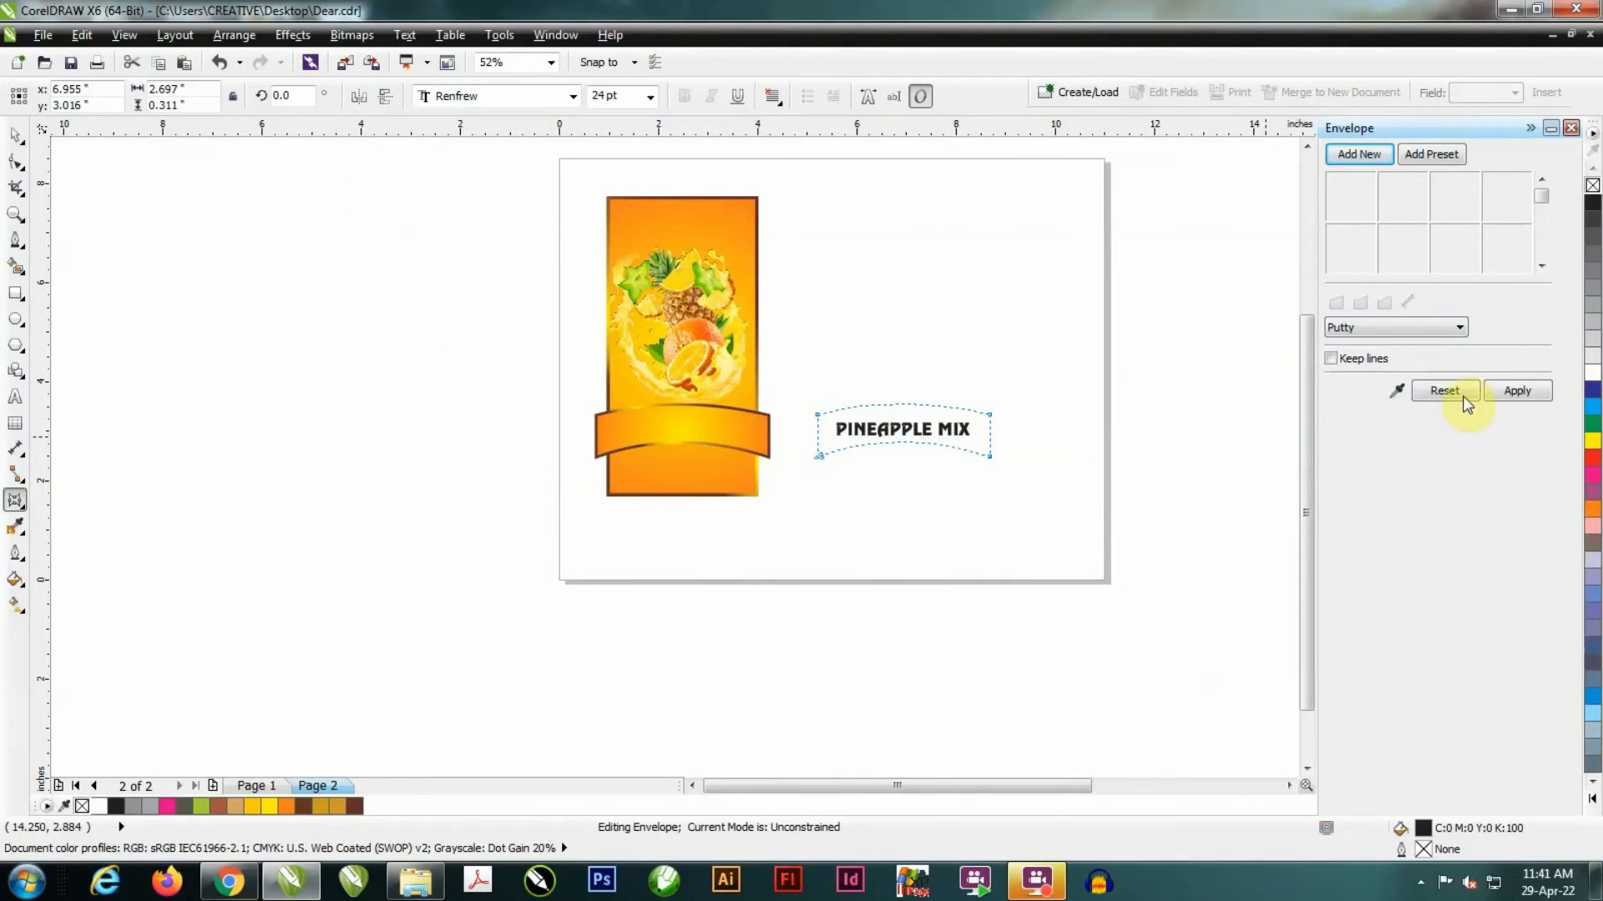
left_click(1513, 391)
left_click(18, 136)
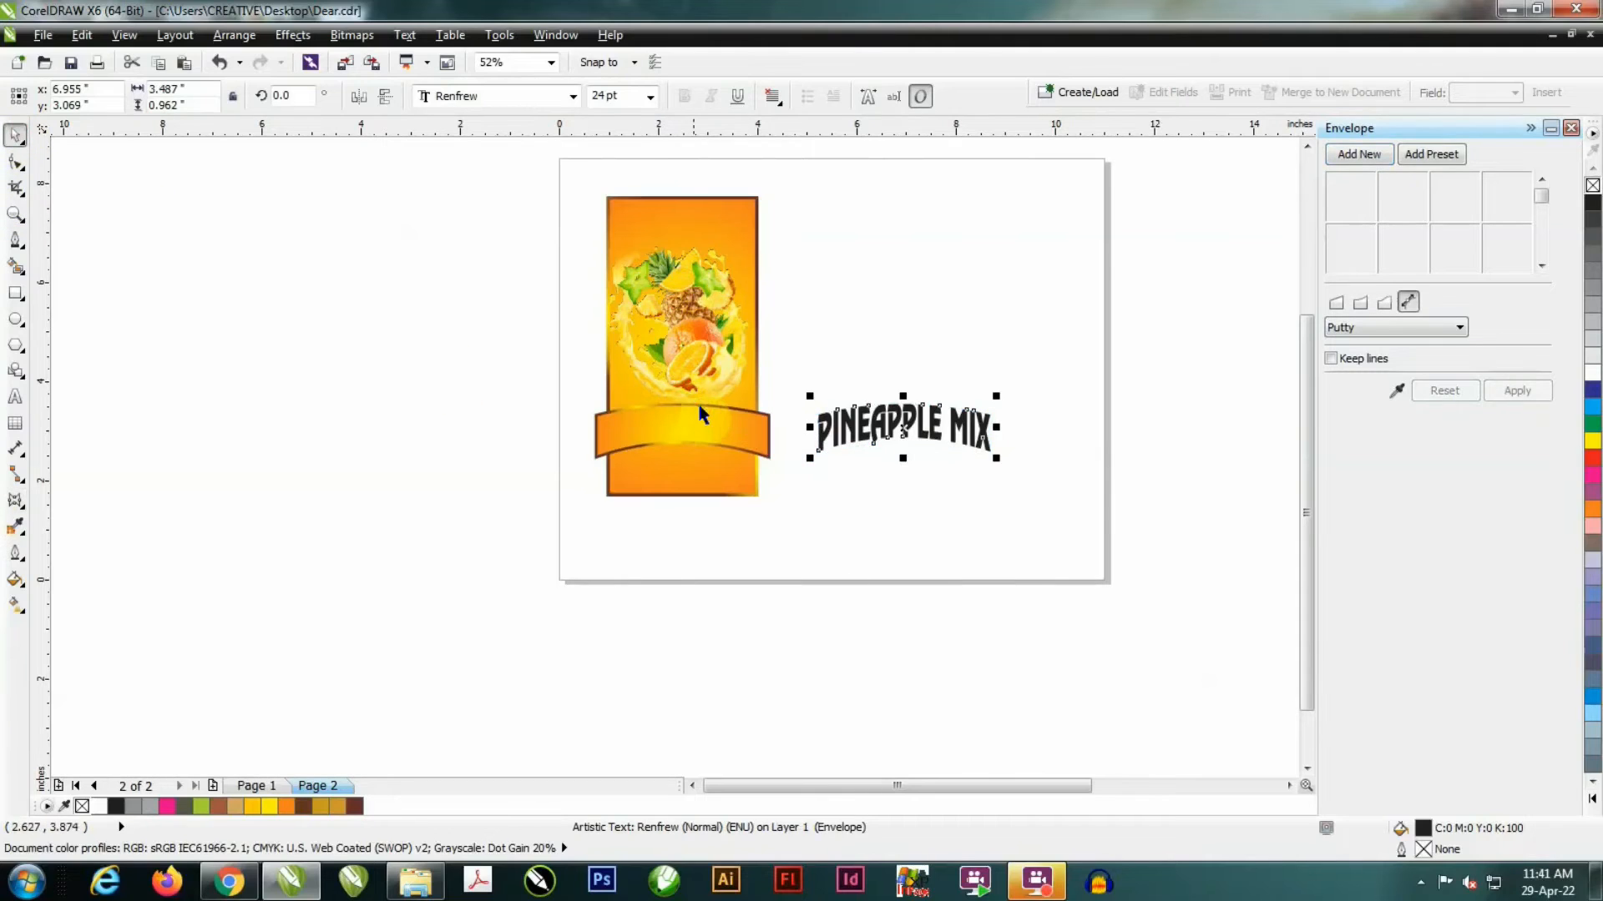
- Align the arched "PINEAPPLE MIX" text to the centre of the banner
left_click(701, 413, "shift")
key("c")
left_click(912, 433)
scroll(722, 446, "up", 2)
scroll(722, 442, "up", 2)
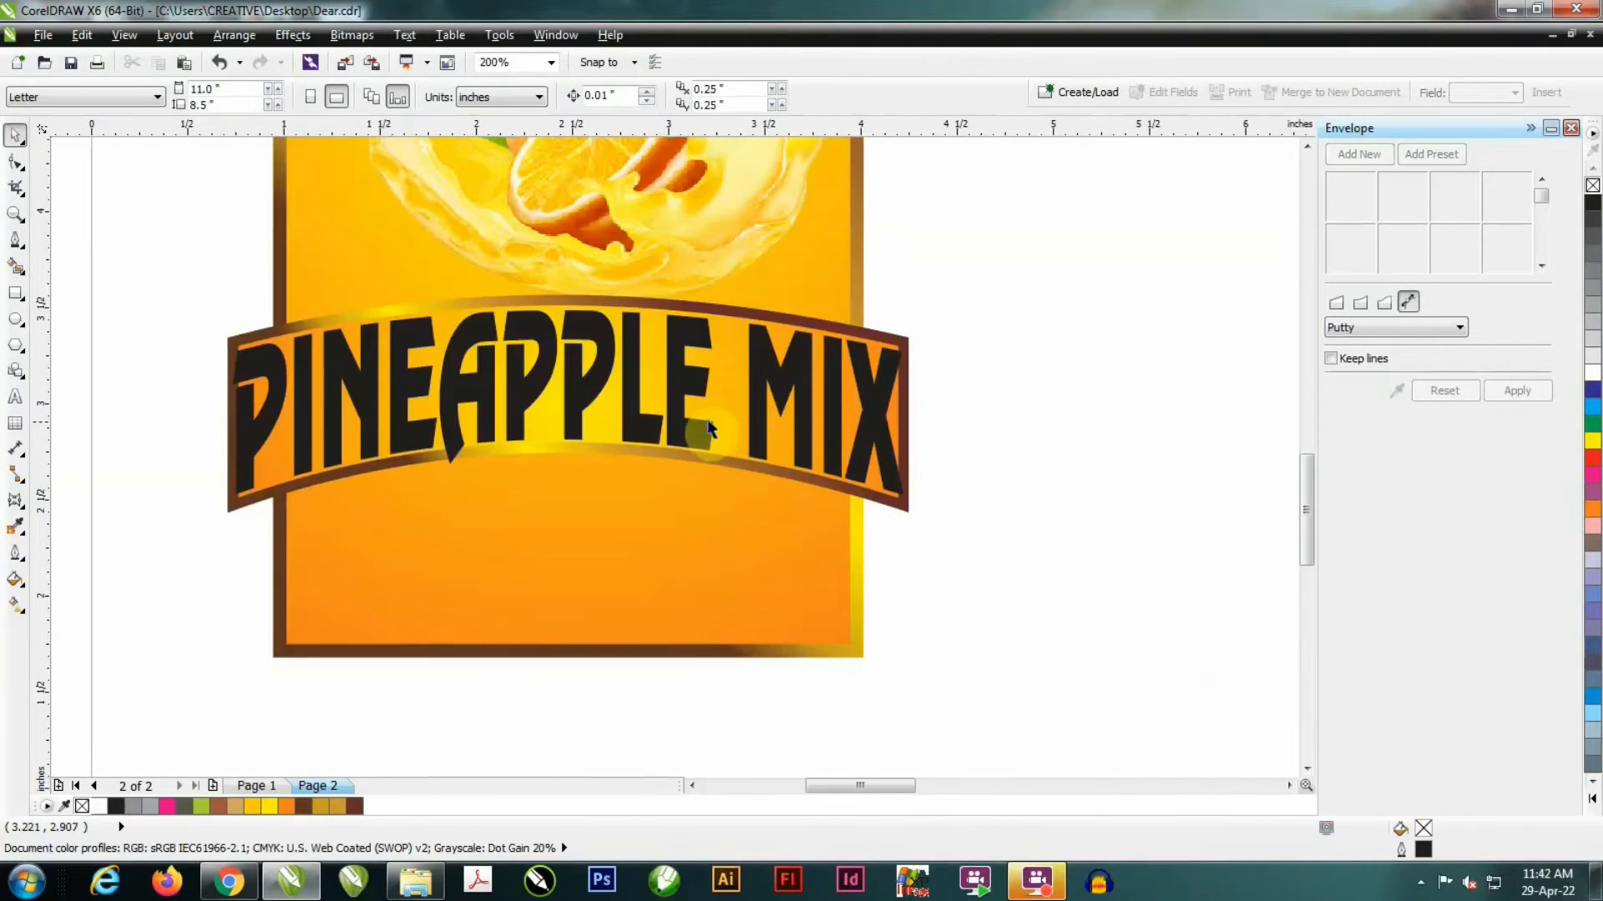
- Scale the arched title text down proportionally about its centre to about 2.49 in wide
left_click(717, 436)
left_click_drag(912, 504, 817, 532)
left_click(881, 470, "shift")
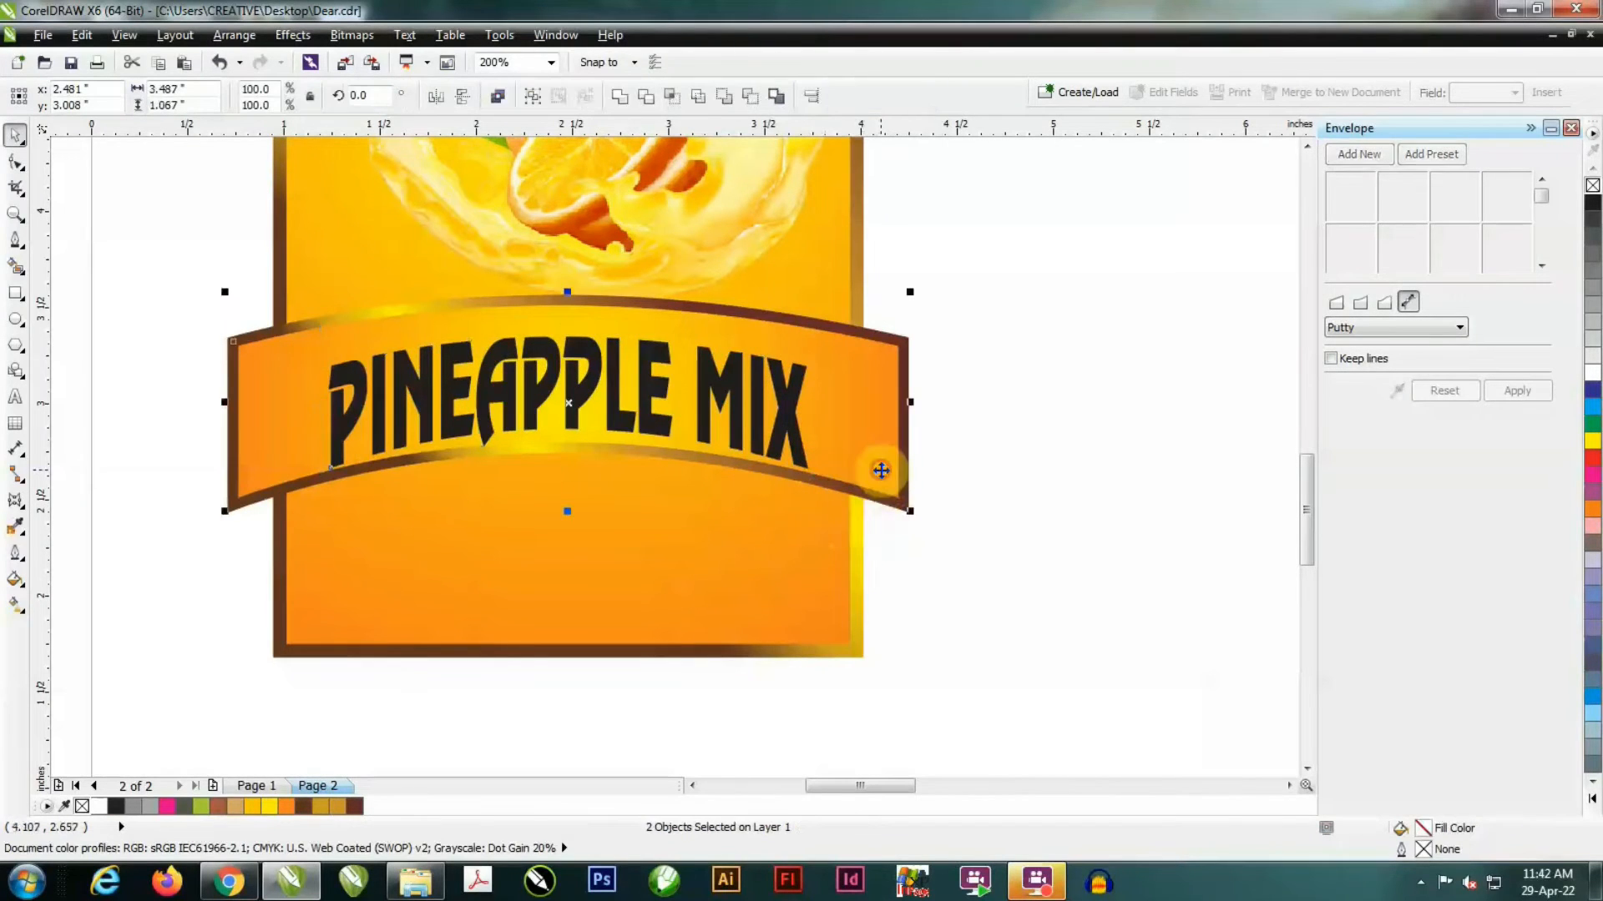
left_click(1021, 495)
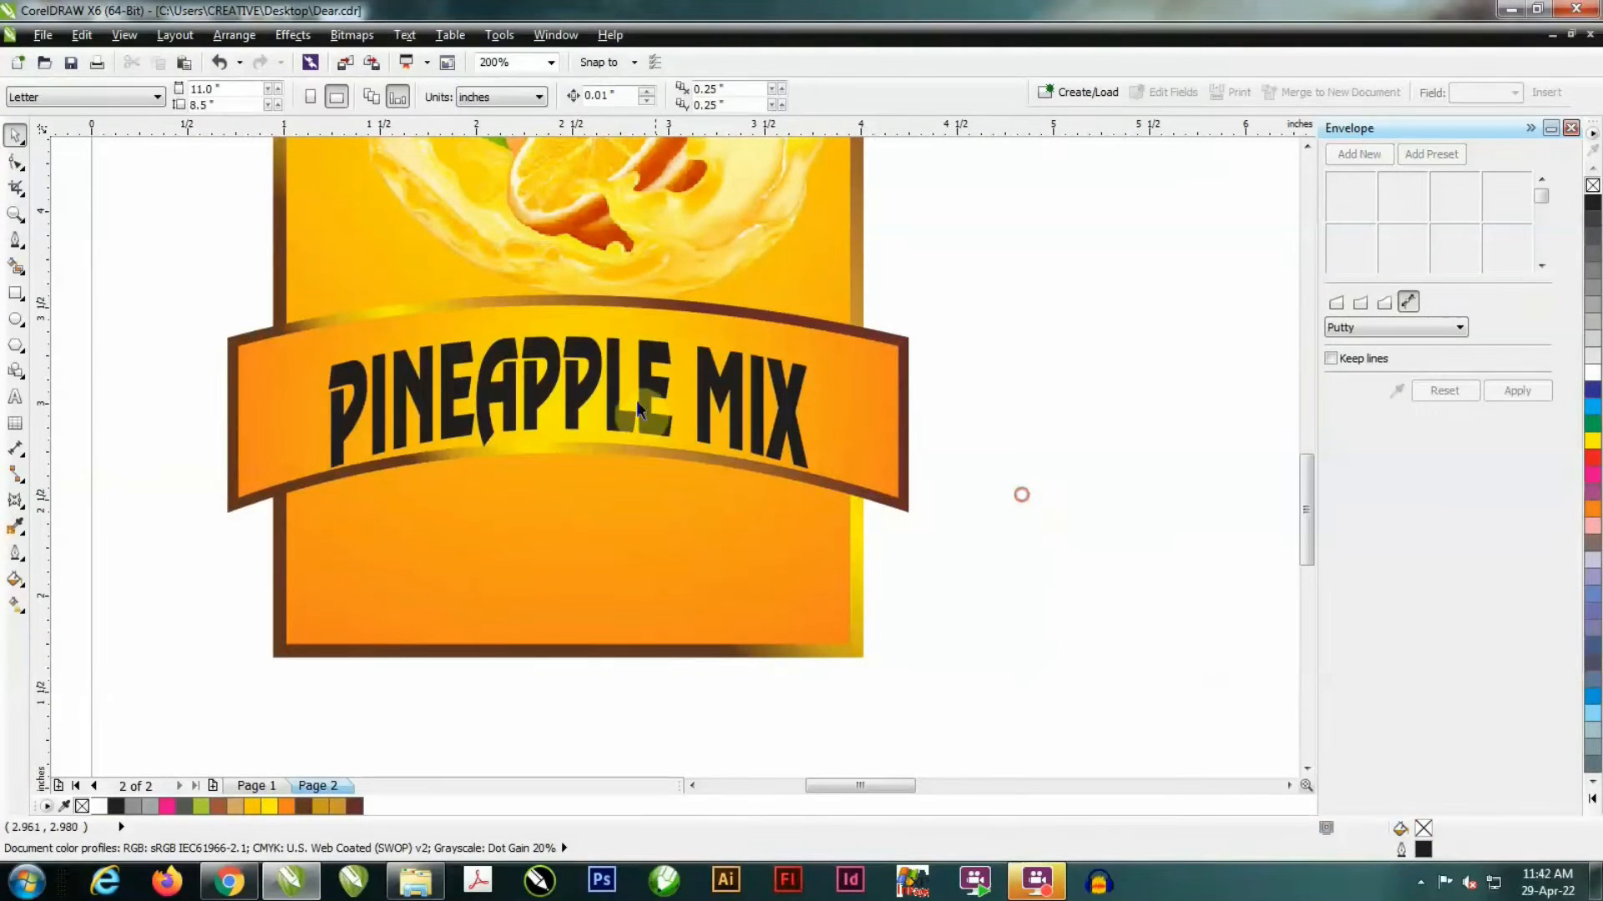
- Move the title text up slightly within the banner, keeping it horizontally centred
left_click(588, 403)
left_click(834, 358, "shift")
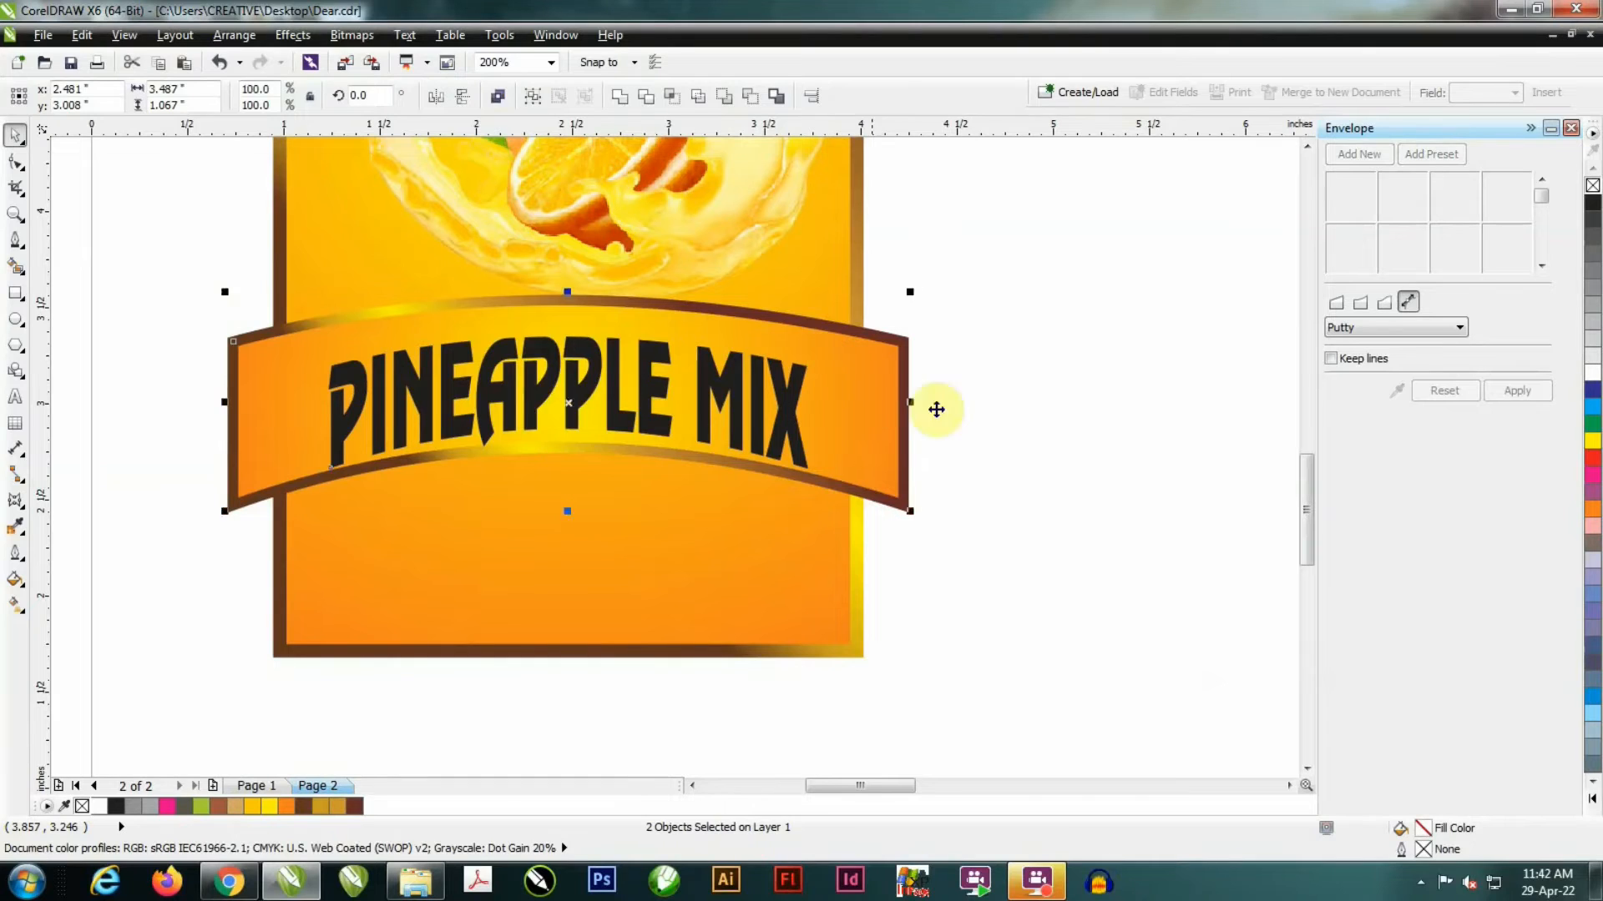
left_click(1035, 434)
scroll(548, 378, "up", 2)
left_click(549, 378)
left_click_drag(548, 379, 532, 383)
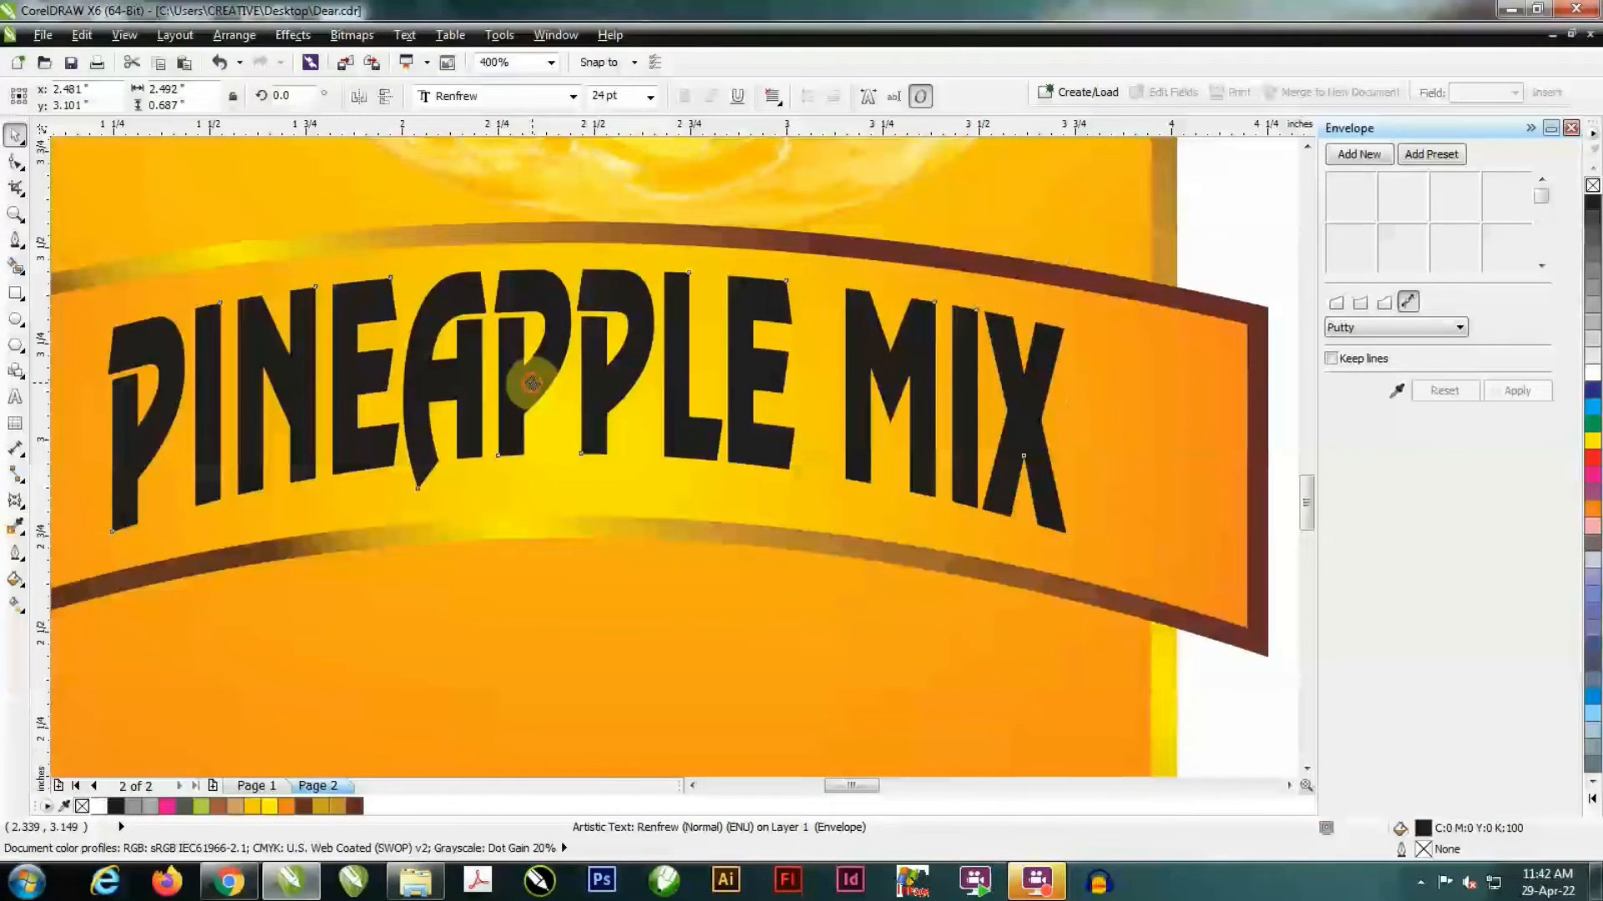
scroll(532, 383, "down", 2)
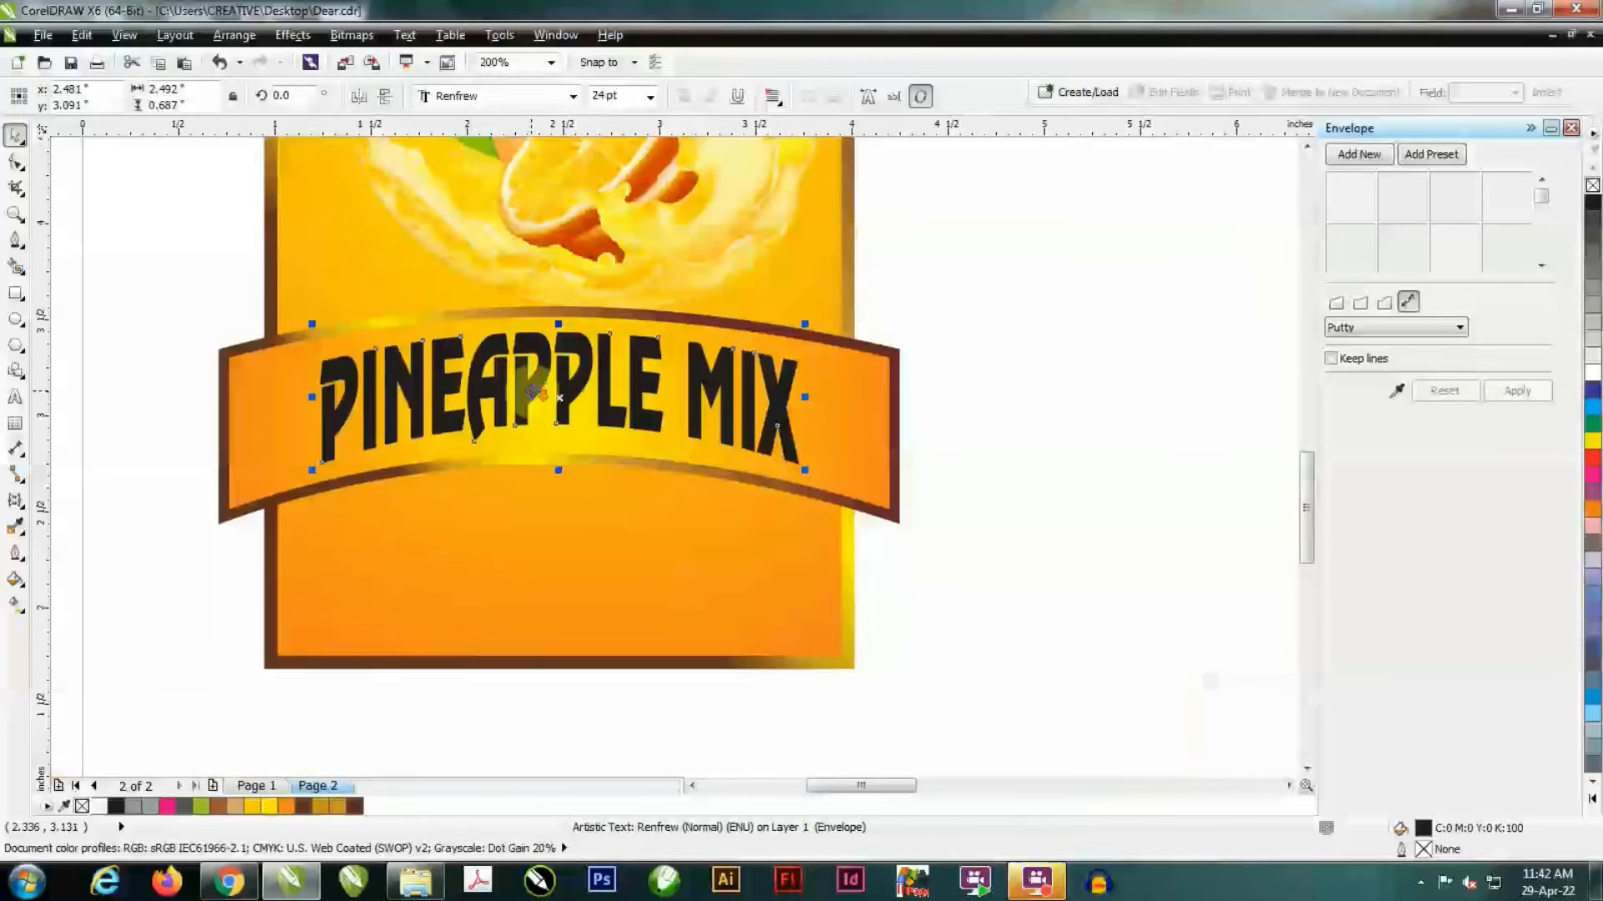
- Try white, yellow and cyan fills on the title text and settle on white
left_click(1591, 374)
left_click(1592, 438)
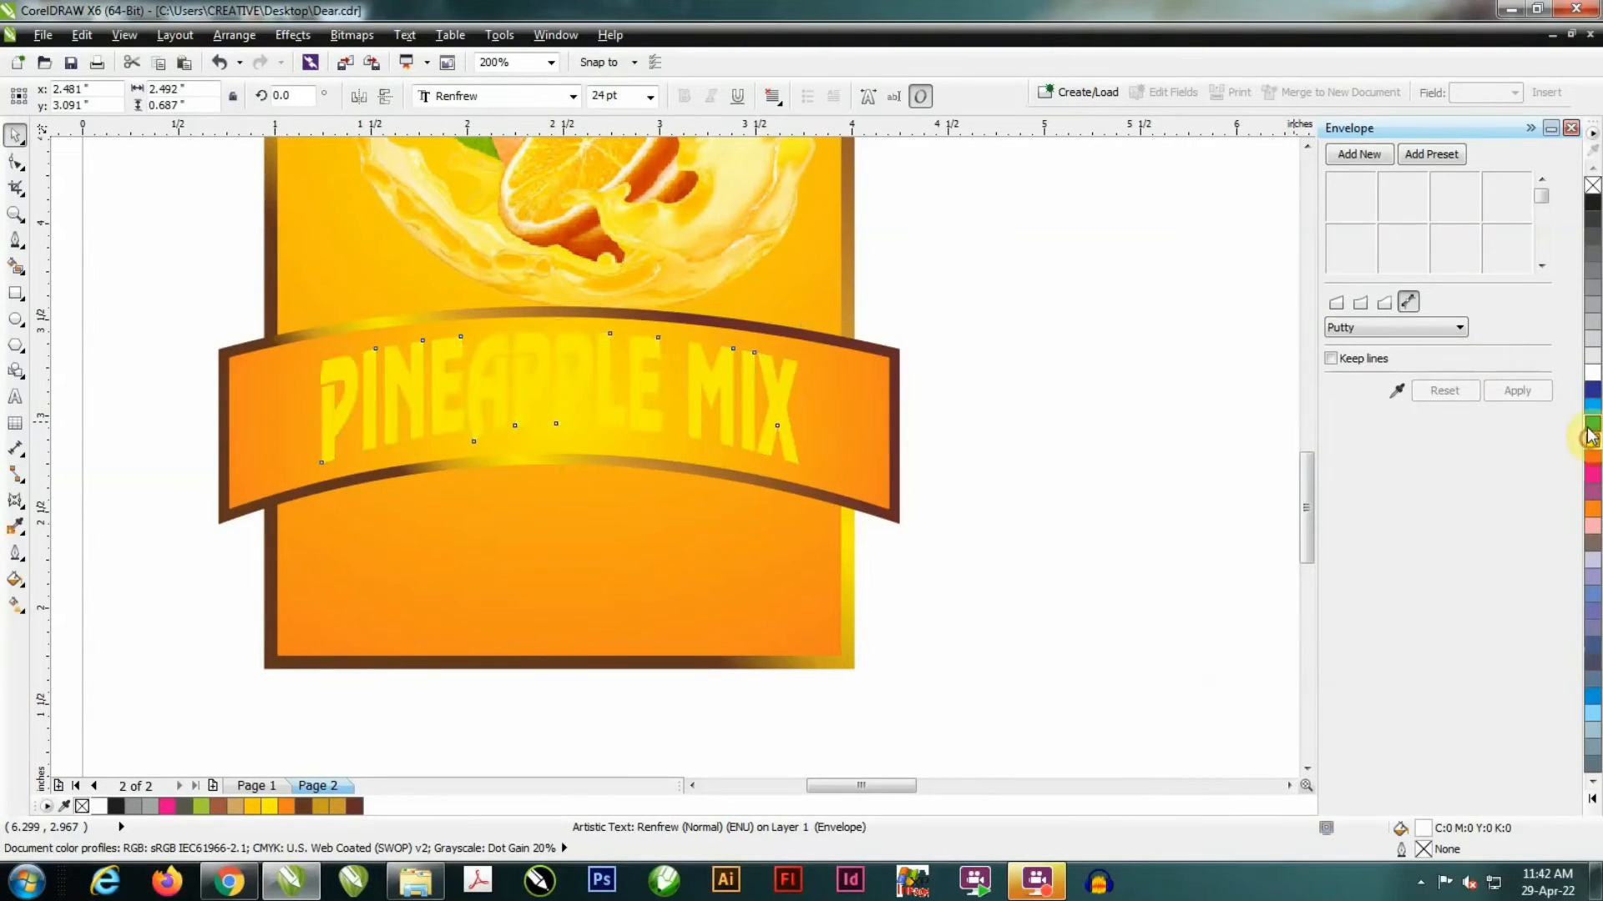
left_click(1592, 409)
left_click(1591, 374)
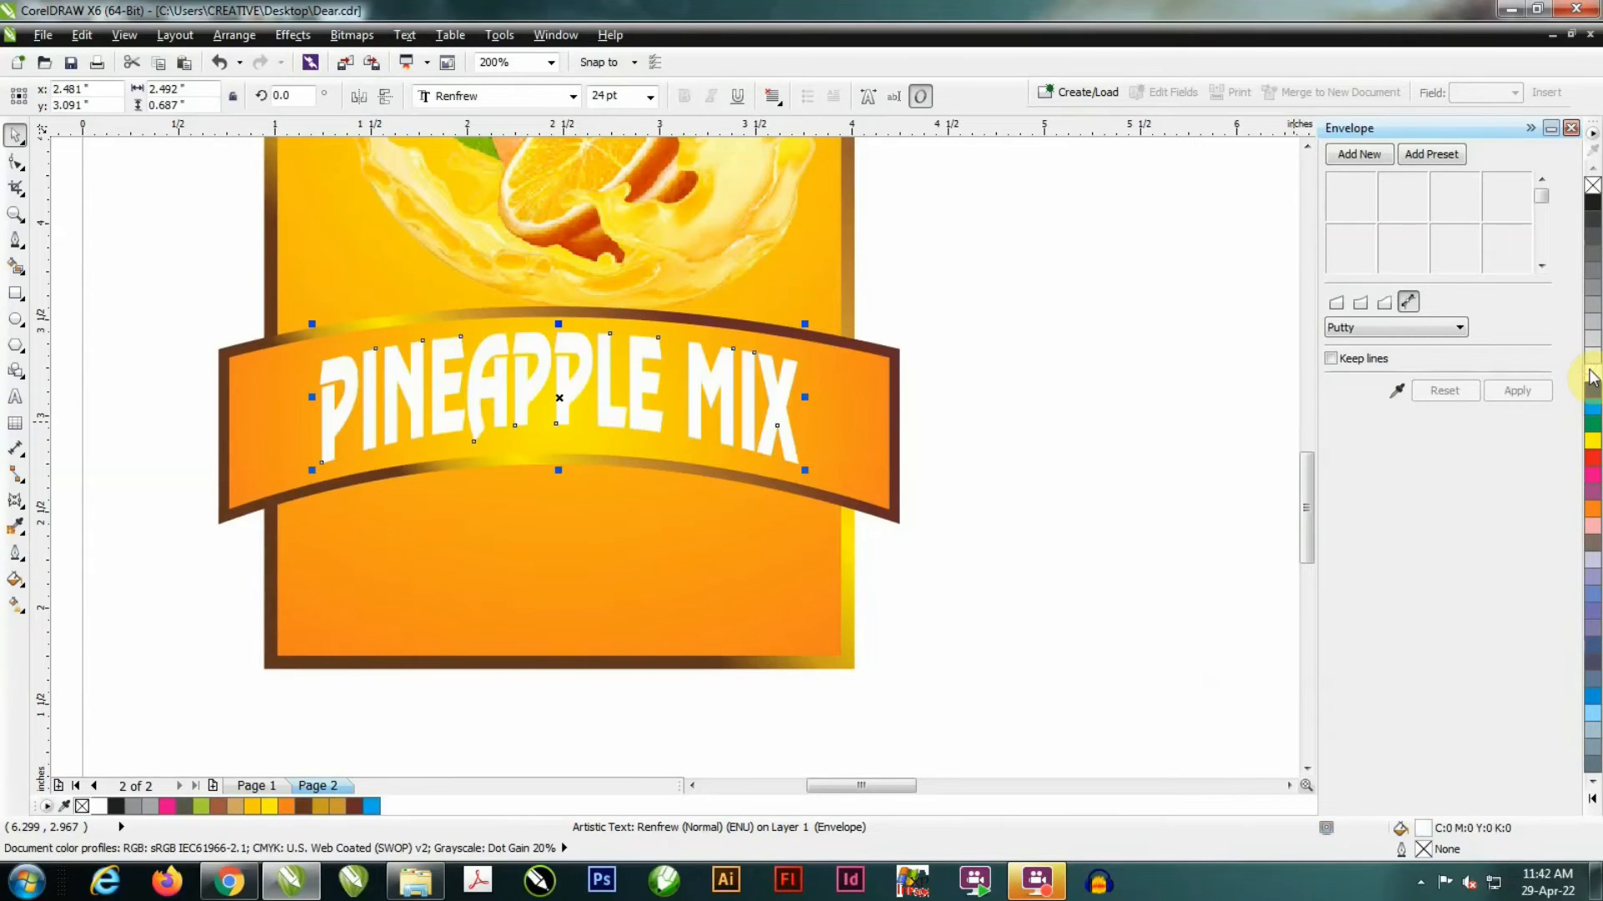
left_click(1127, 369)
- Add the artistic text "Juice" in 24 pt Arial just below the banner's lower edge
scroll(1127, 370, "down", 2)
scroll(1027, 395, "up", 2)
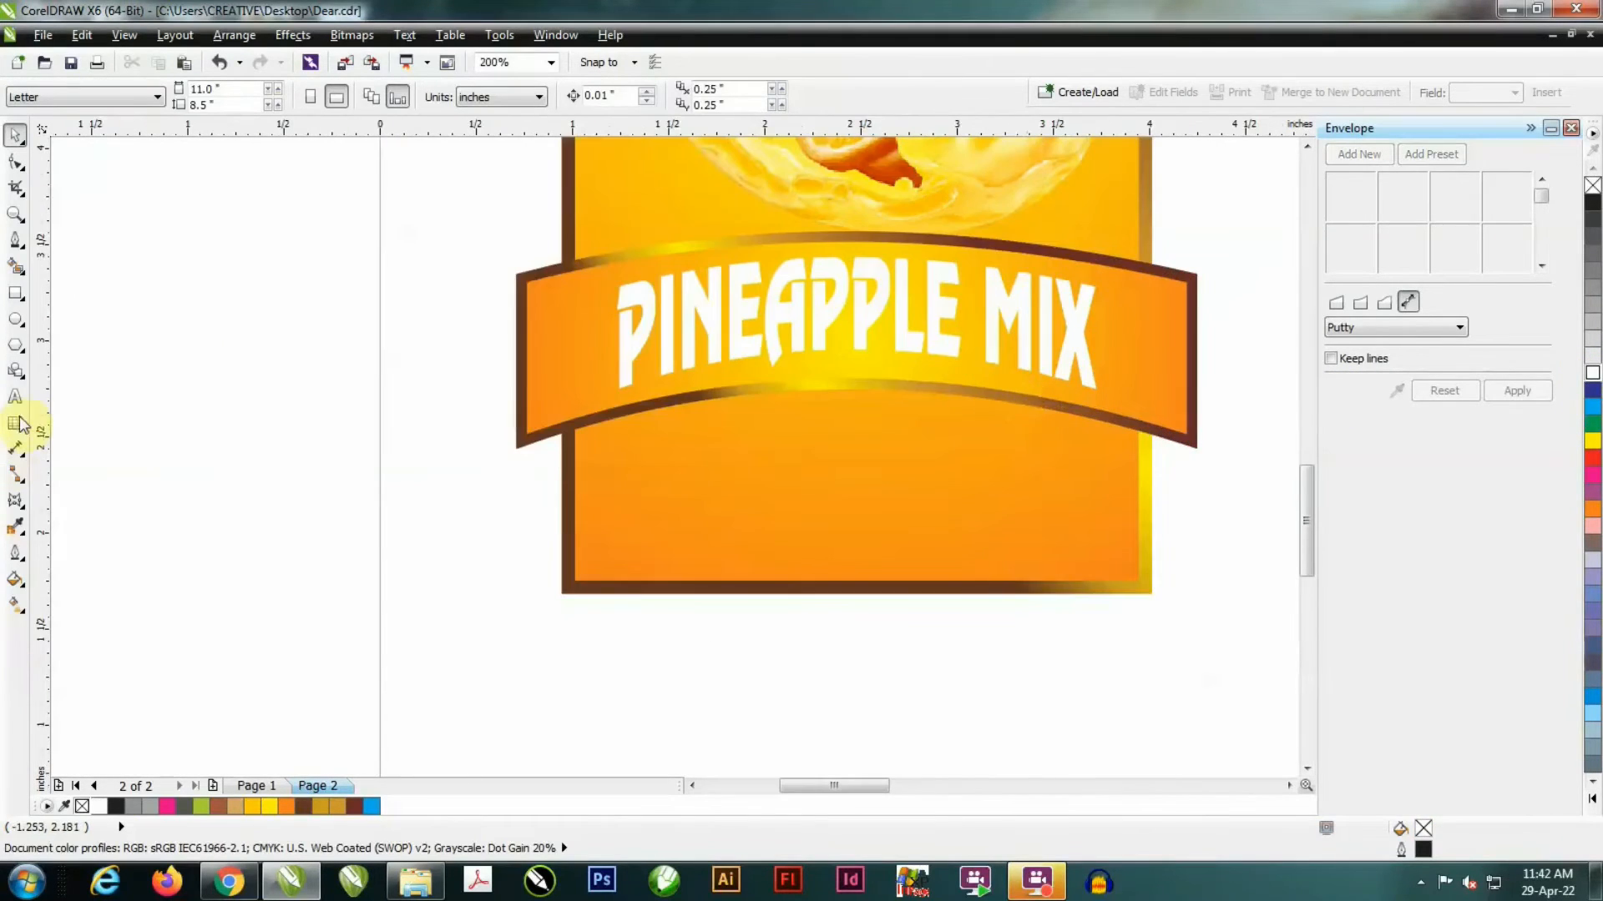
left_click(28, 405)
left_click(861, 427)
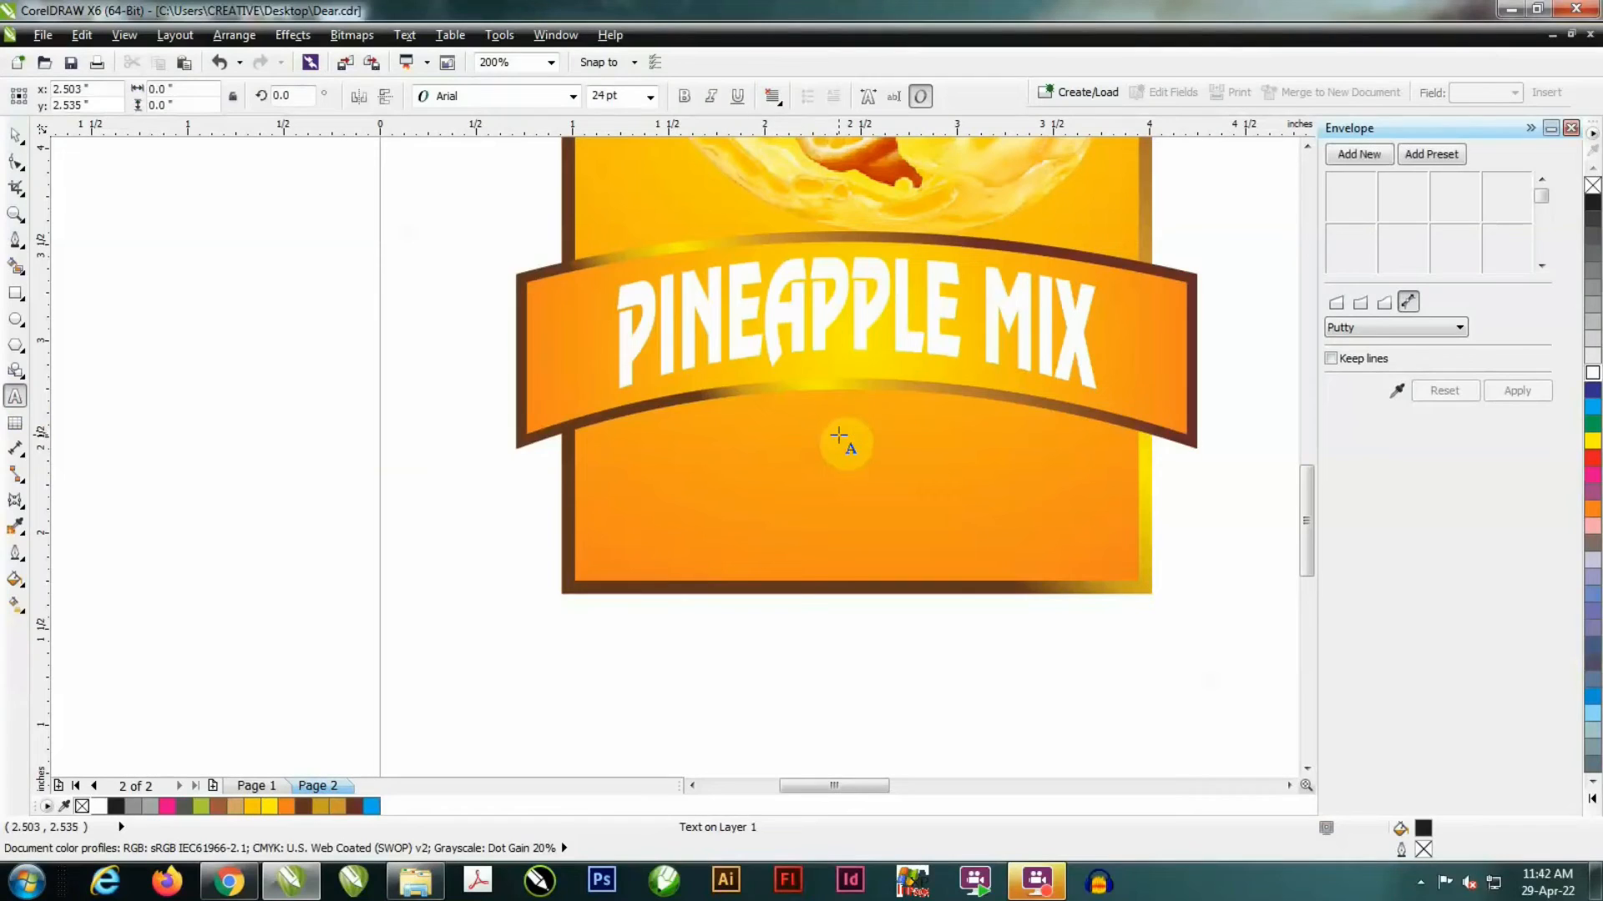
type("Juice")
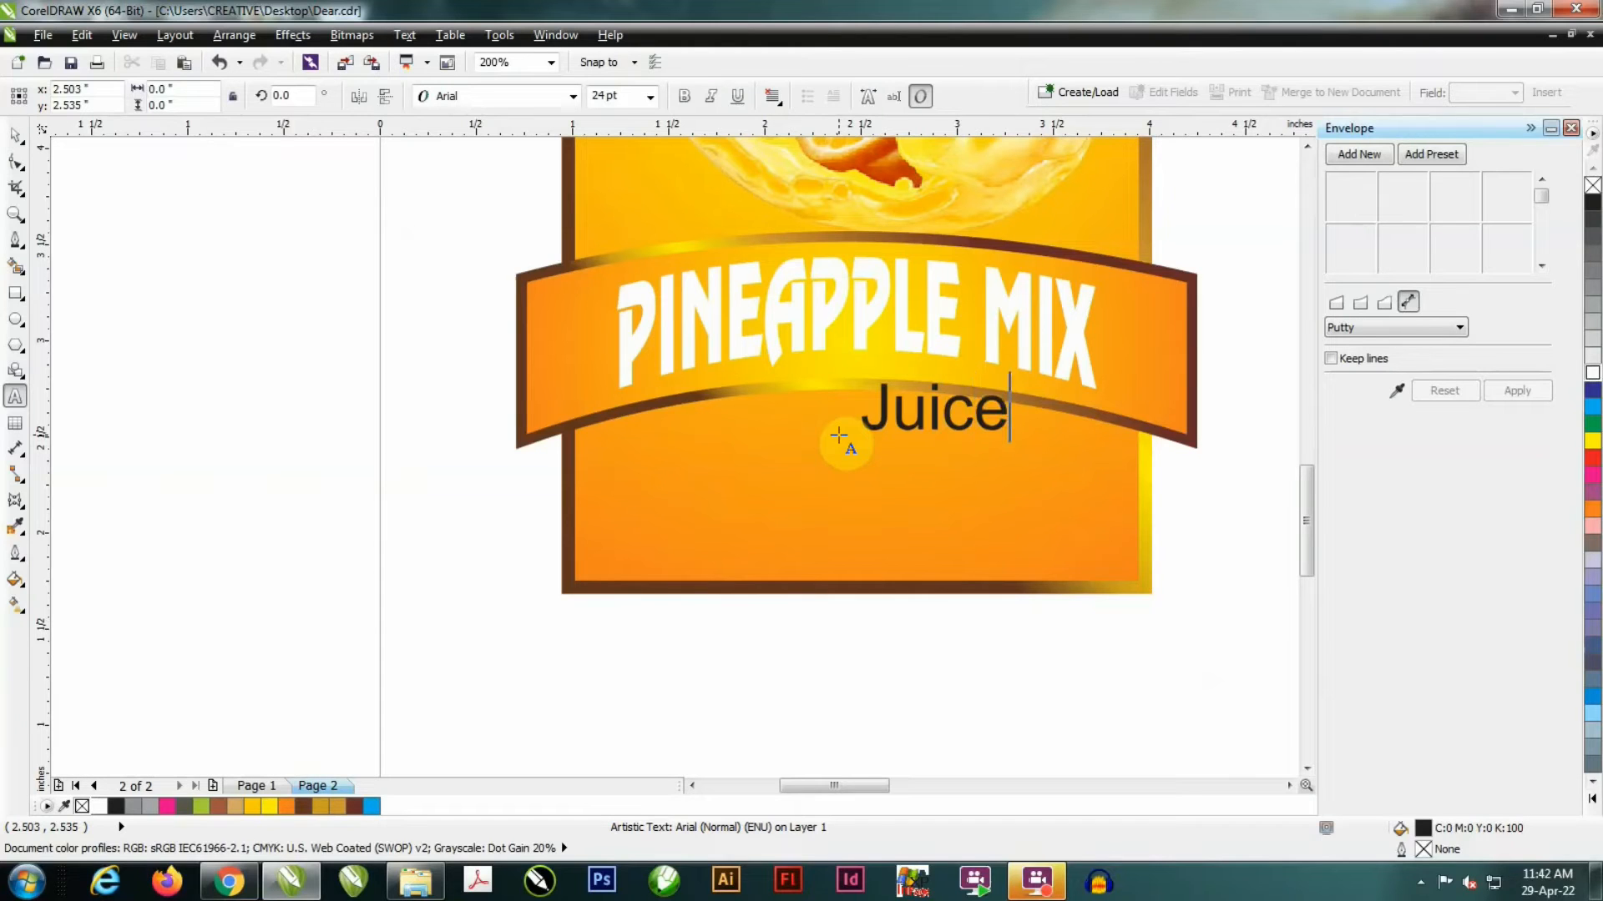
left_click(23, 142)
left_click(7, 135)
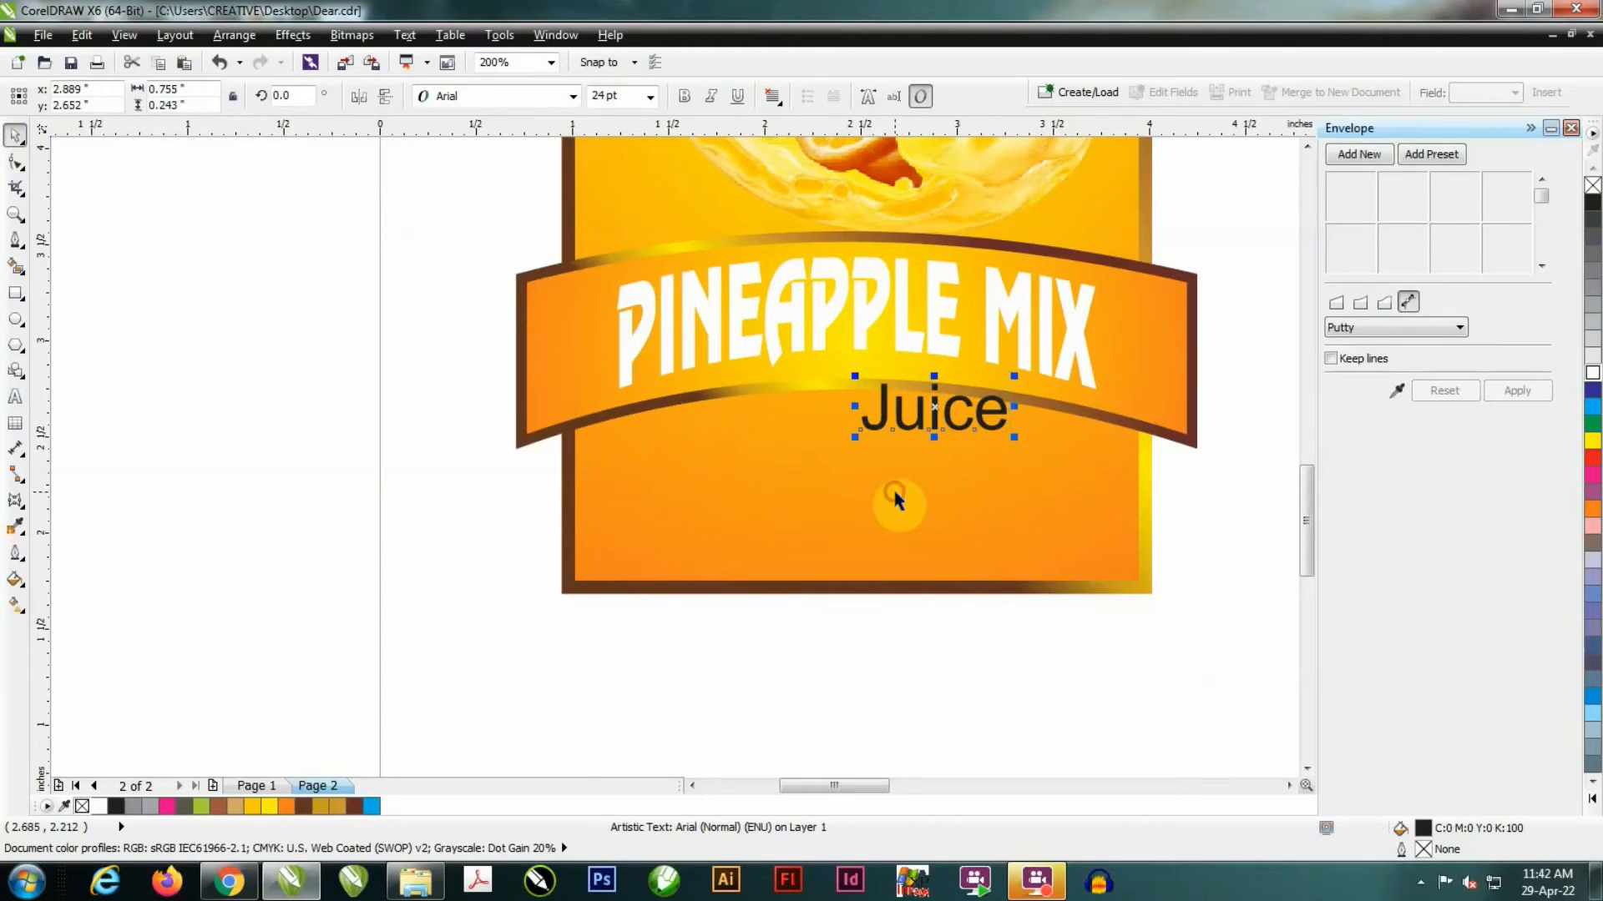
- Centre "Juice" horizontally on the label and scale it down to about 16.6 pt
left_click(898, 503, "shift")
key("c")
left_click(812, 651)
mouse_move(866, 427)
left_mouse_down()
mouse_move(870, 457)
mouse_move(883, 418)
mouse_move(882, 450)
mouse_move(912, 468)
mouse_move(879, 437)
left_mouse_up()
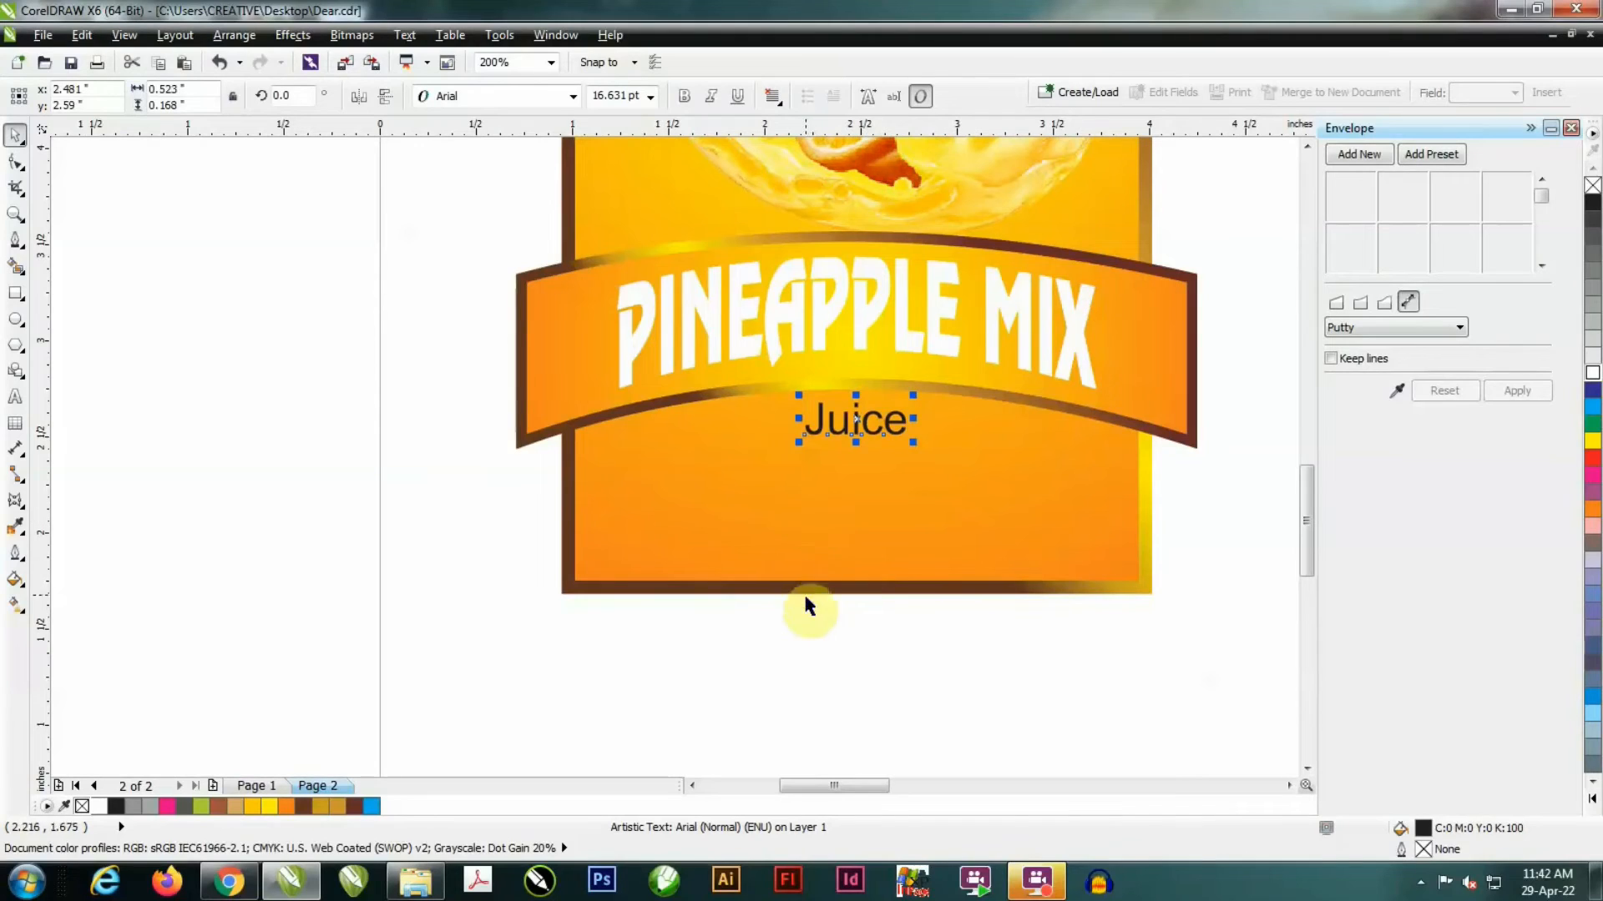
left_click(15, 293)
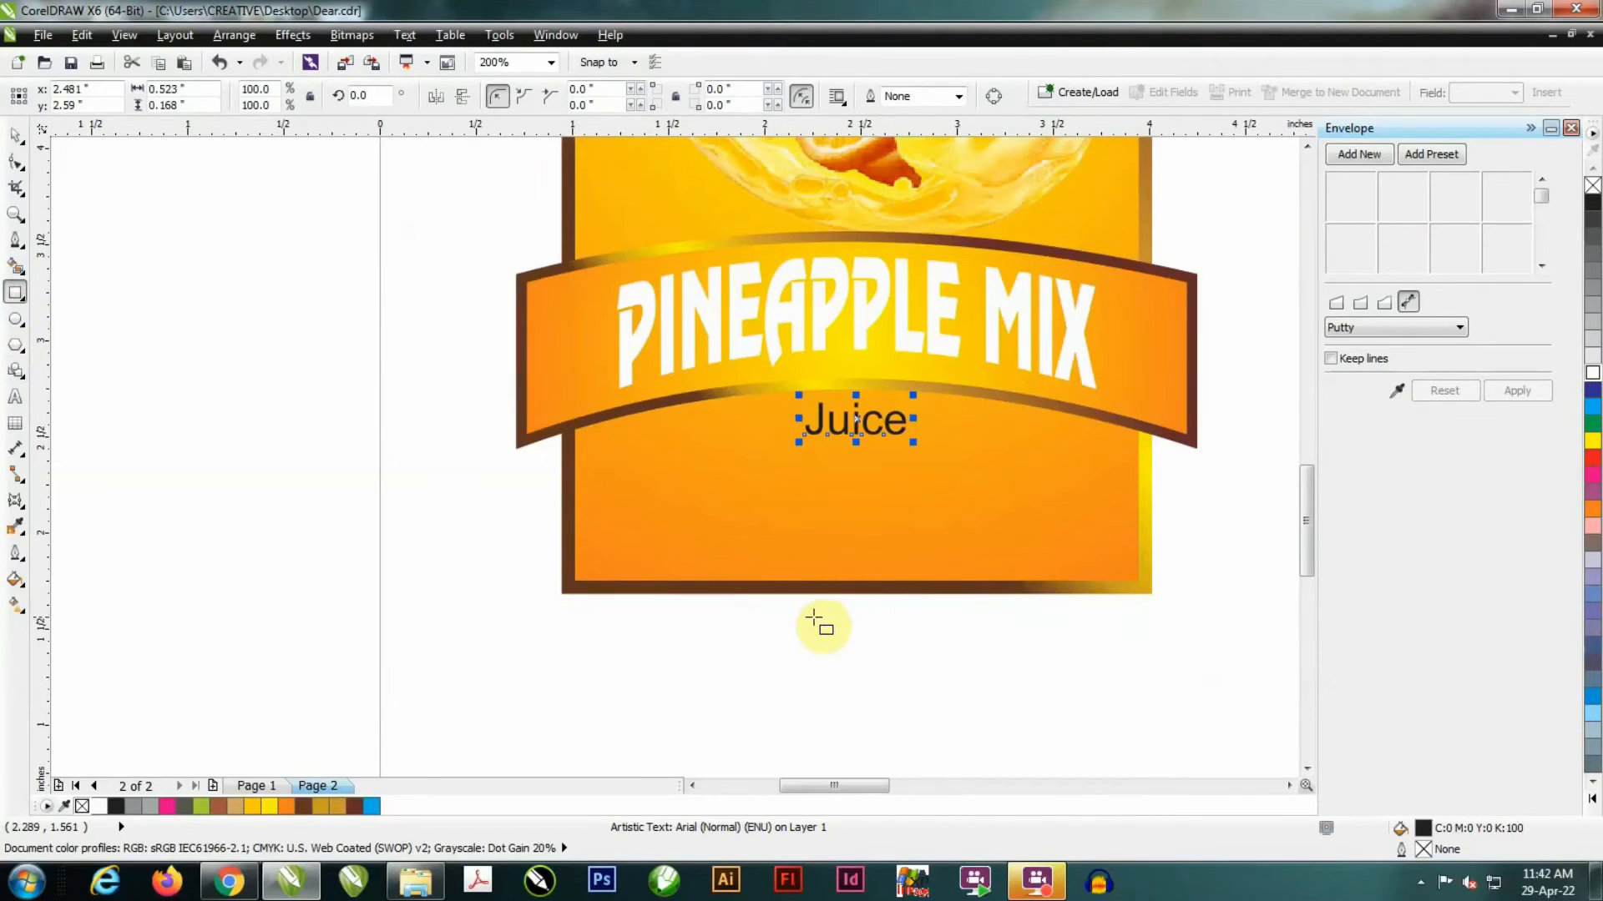
left_click(18, 140)
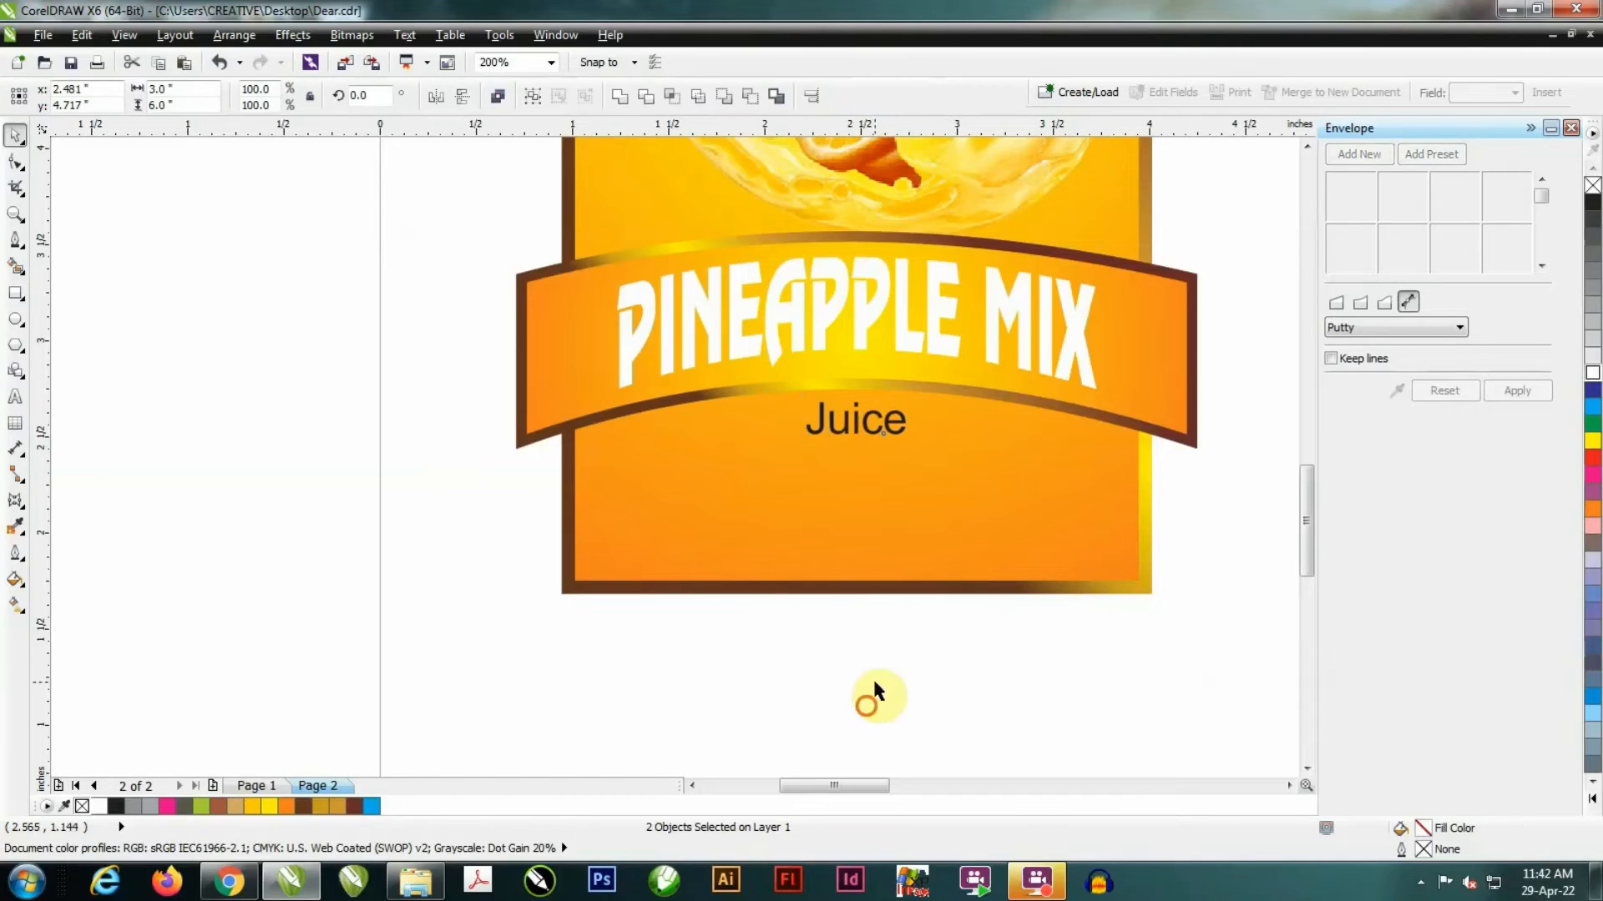
left_click(868, 698)
- Duplicate "Juice" lower on the label and replace the copy's text with "Net wt." and "500ml" on two lines
left_click(865, 427)
left_click_drag(864, 424, 887, 529)
double_click(886, 526)
type("Net wt.")
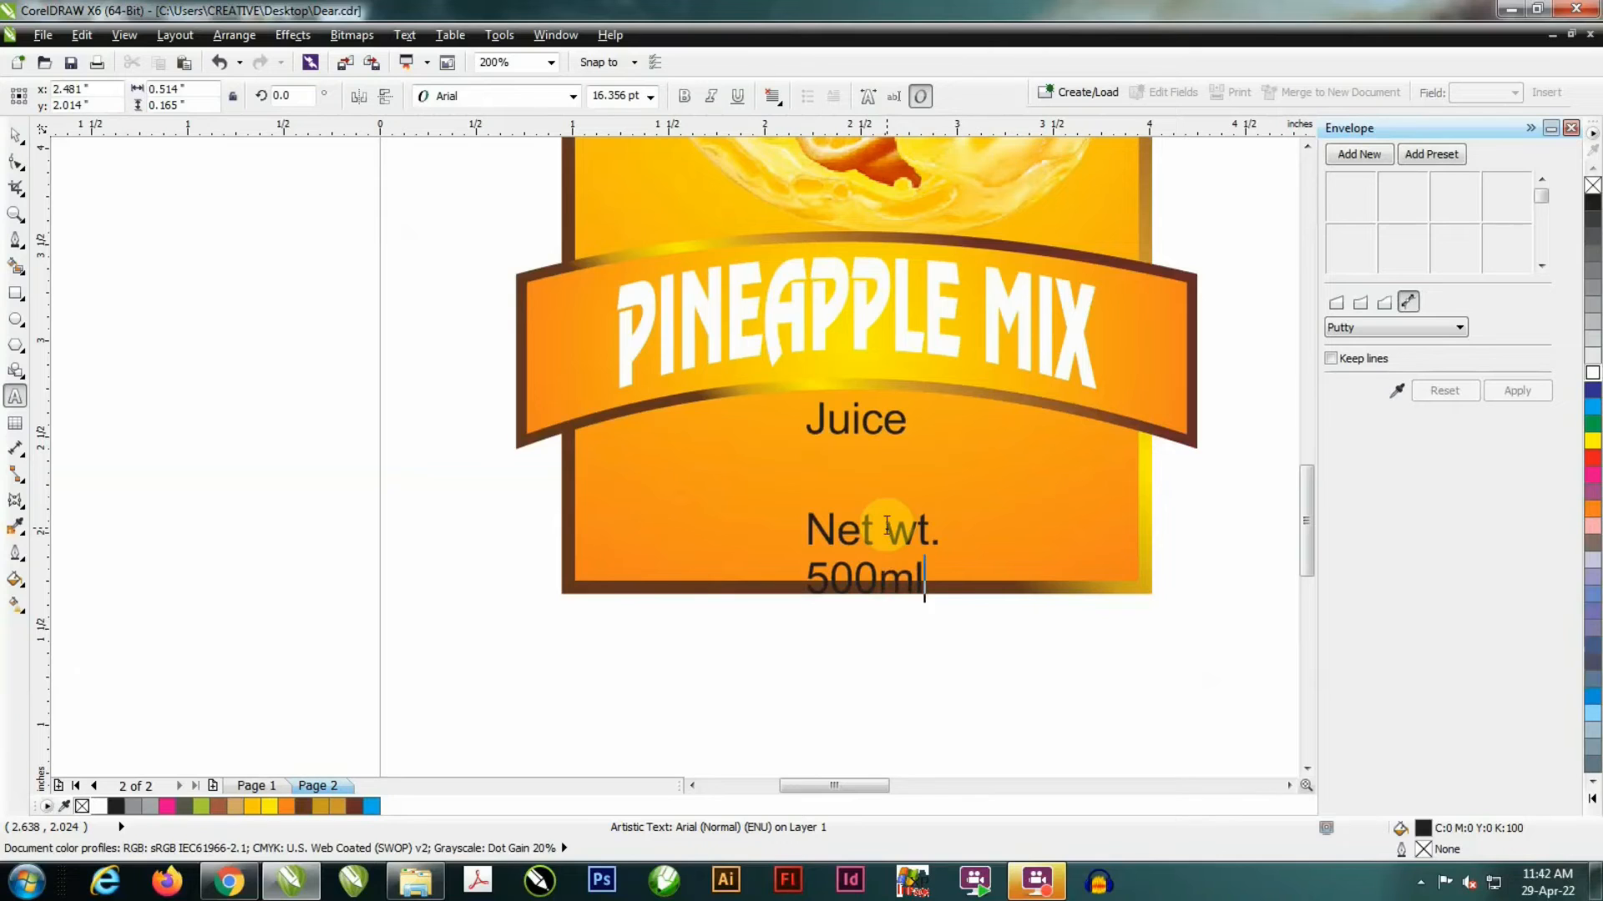
- Centre the net weight text horizontally on the label and move it up inside the lower frame edge
left_click(15, 135)
left_click(1026, 495, "shift")
key("c")
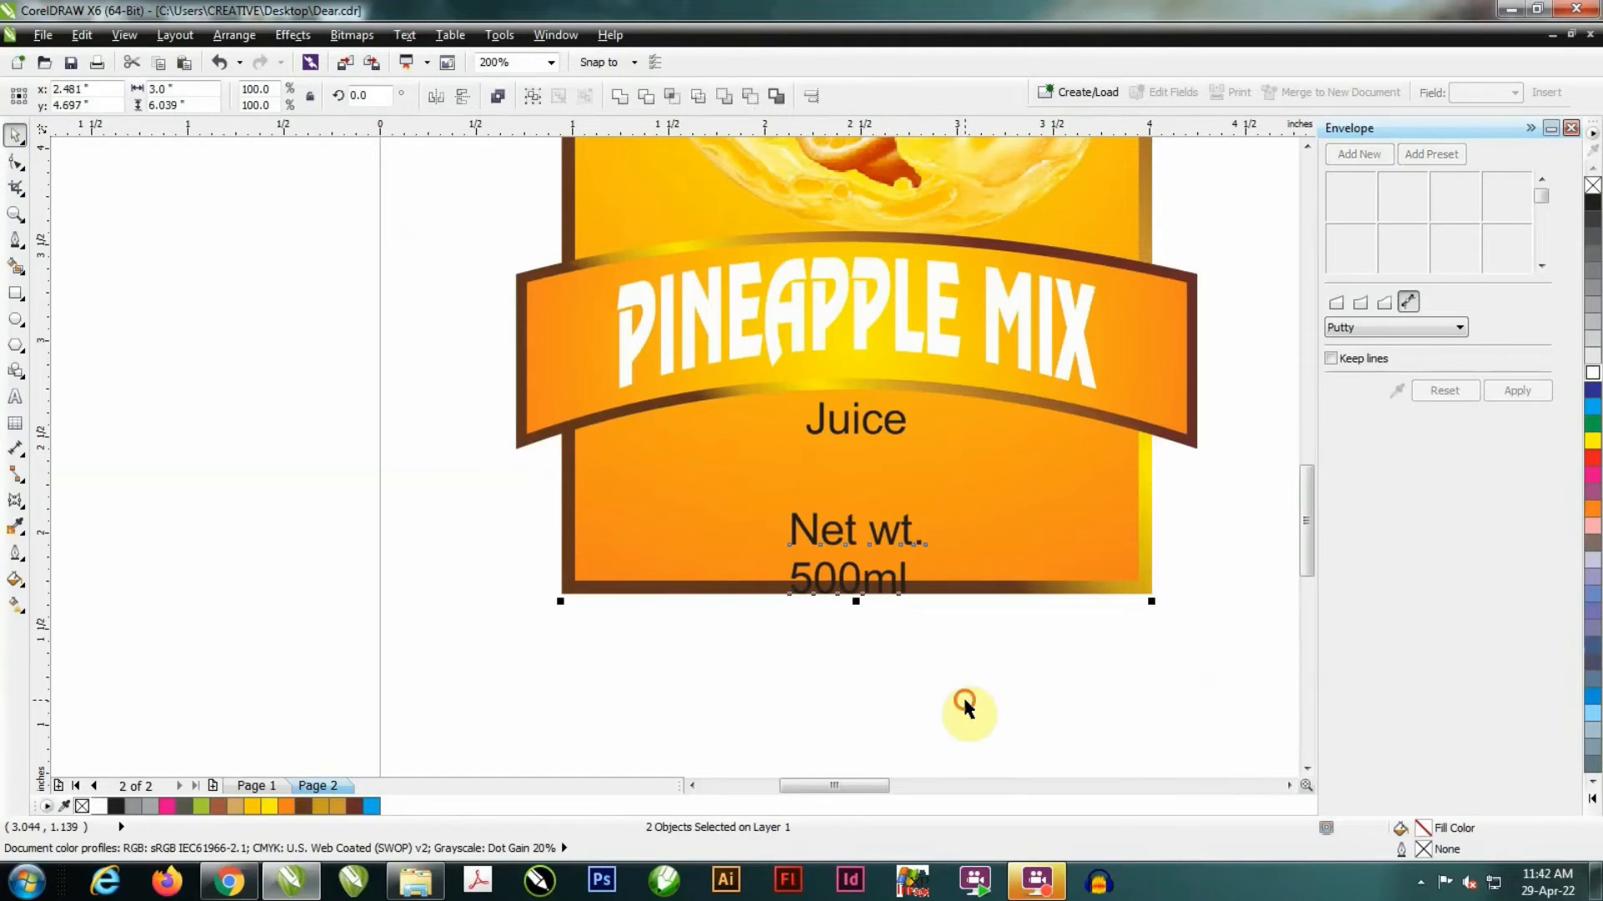
left_click_drag(905, 572, 904, 549)
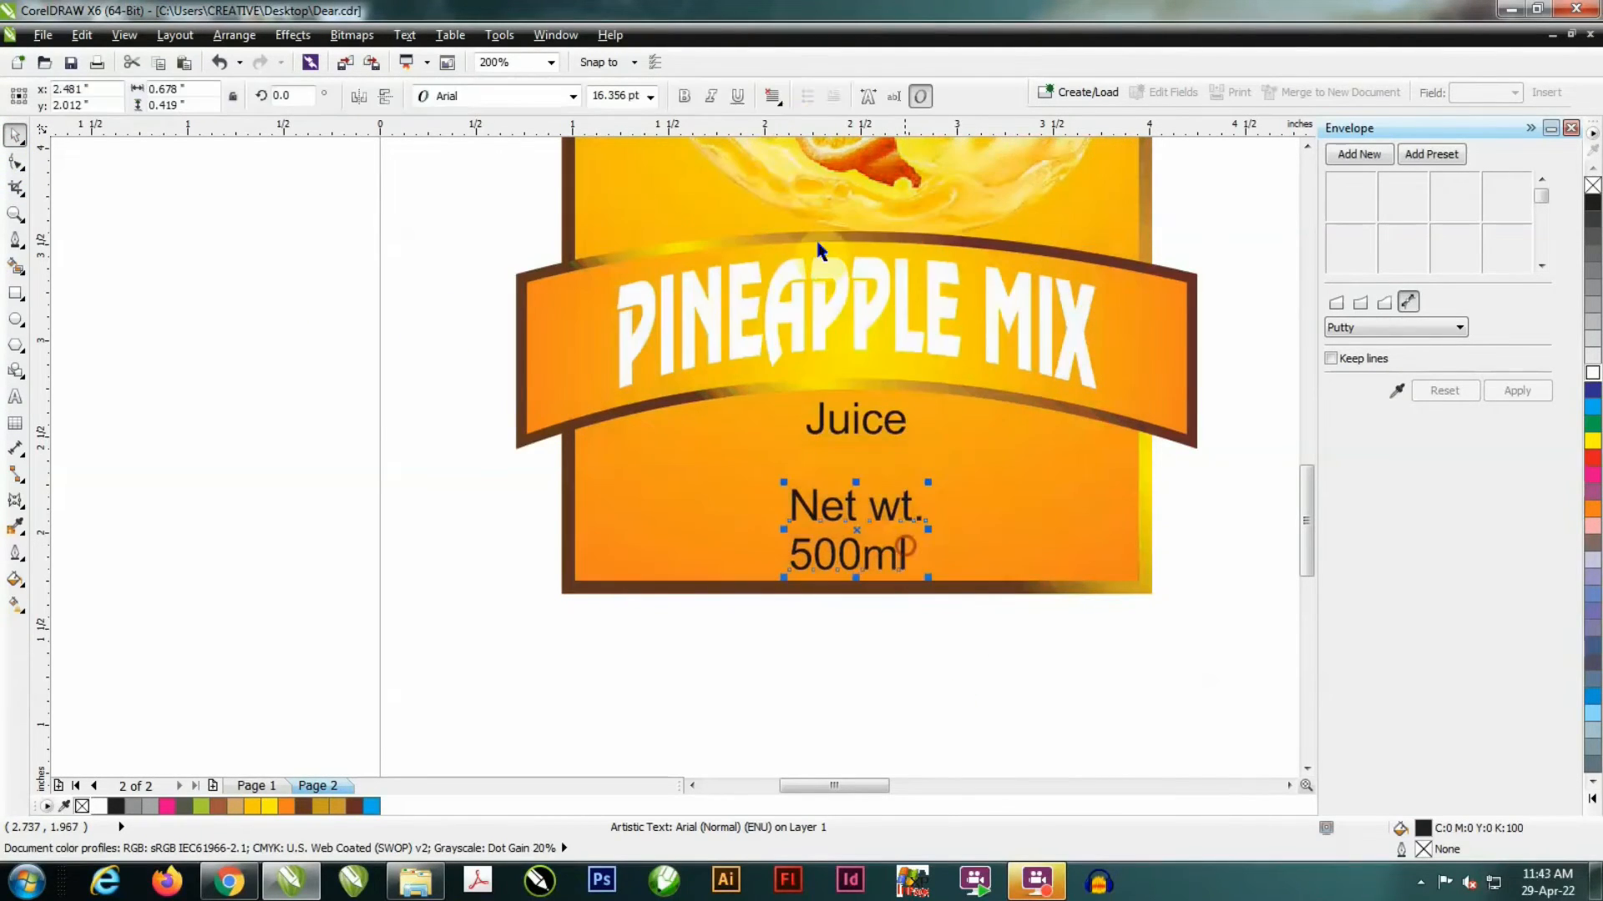
- Centre-align the two lines of the net weight text and set its size to 10 pt
left_click(772, 96)
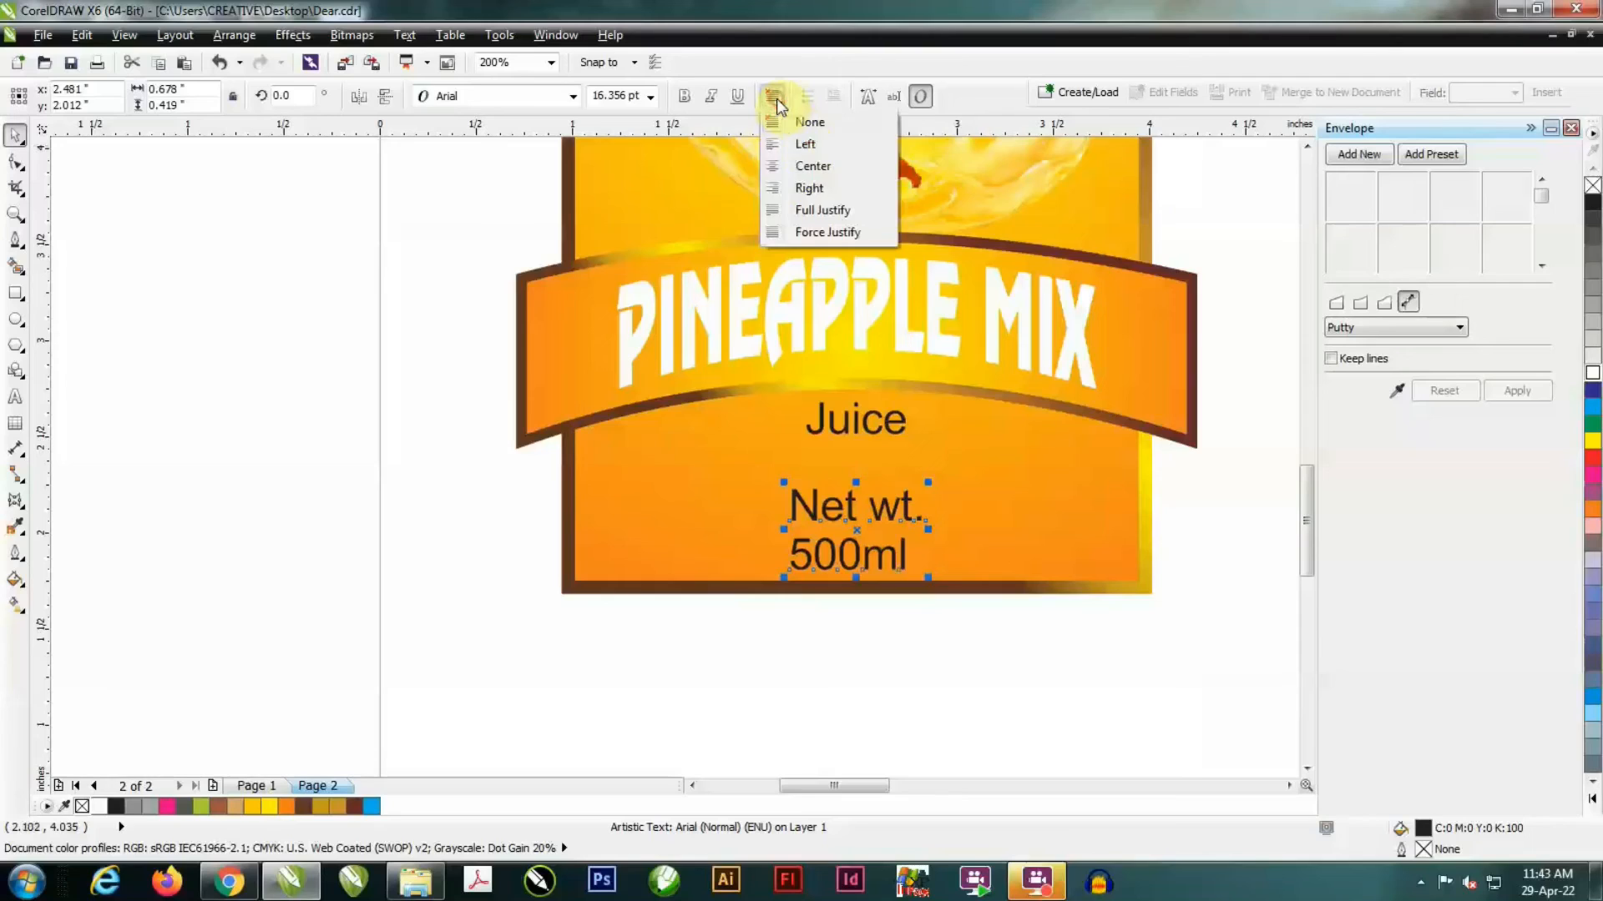
left_click(812, 167)
left_click(650, 99)
type("10")
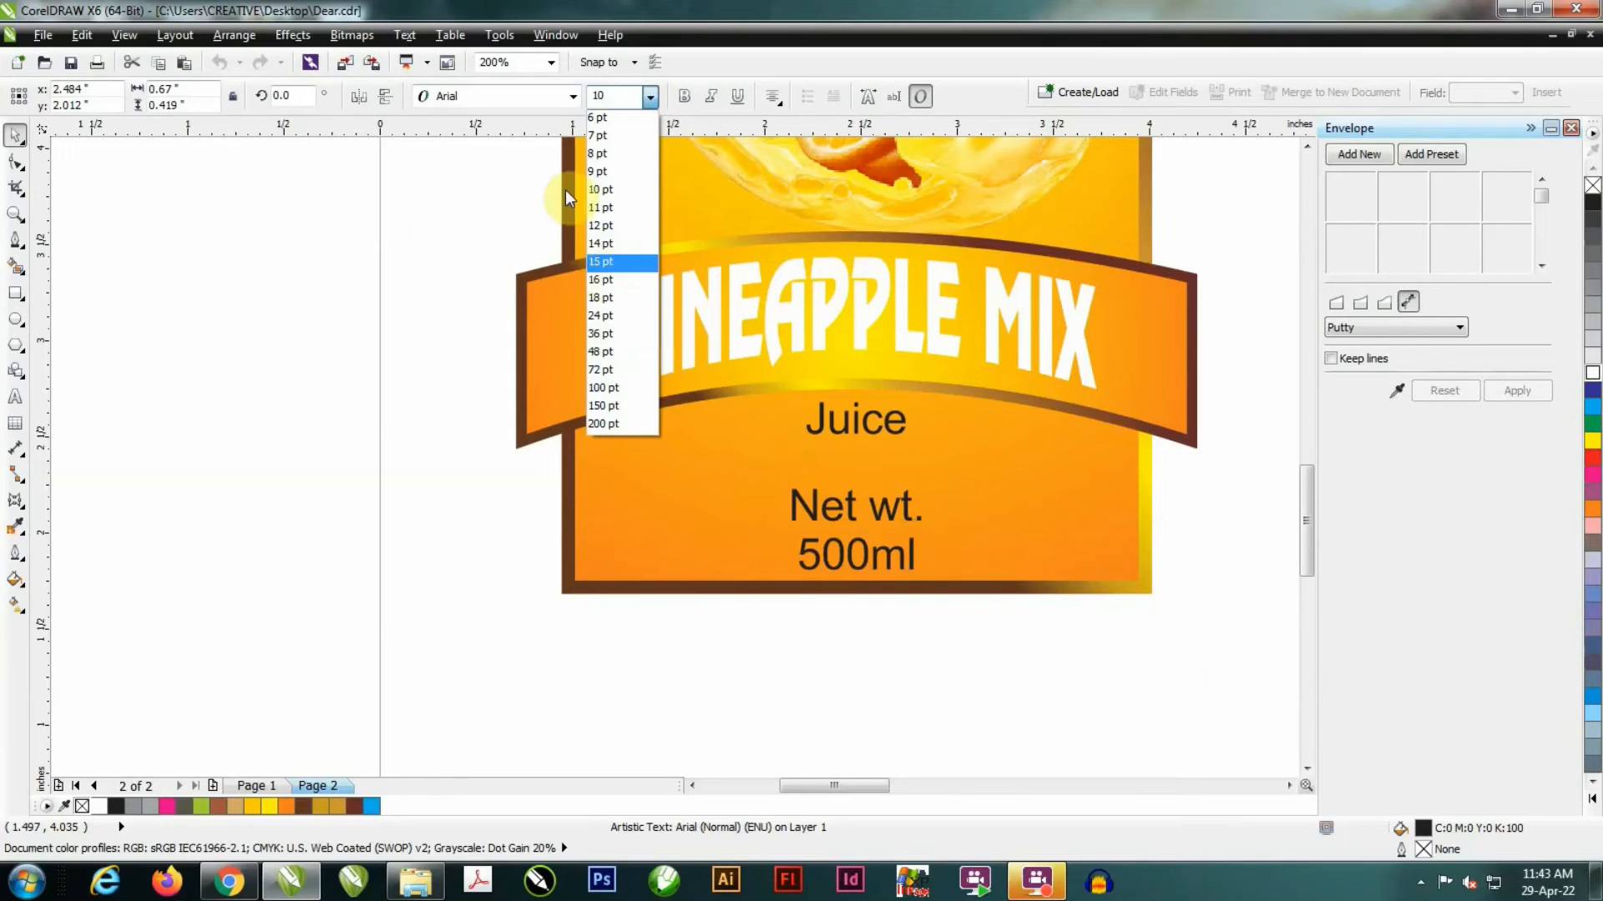
- Centre the net weight text horizontally on the label and move it down just above the lower frame edge
left_click(938, 501)
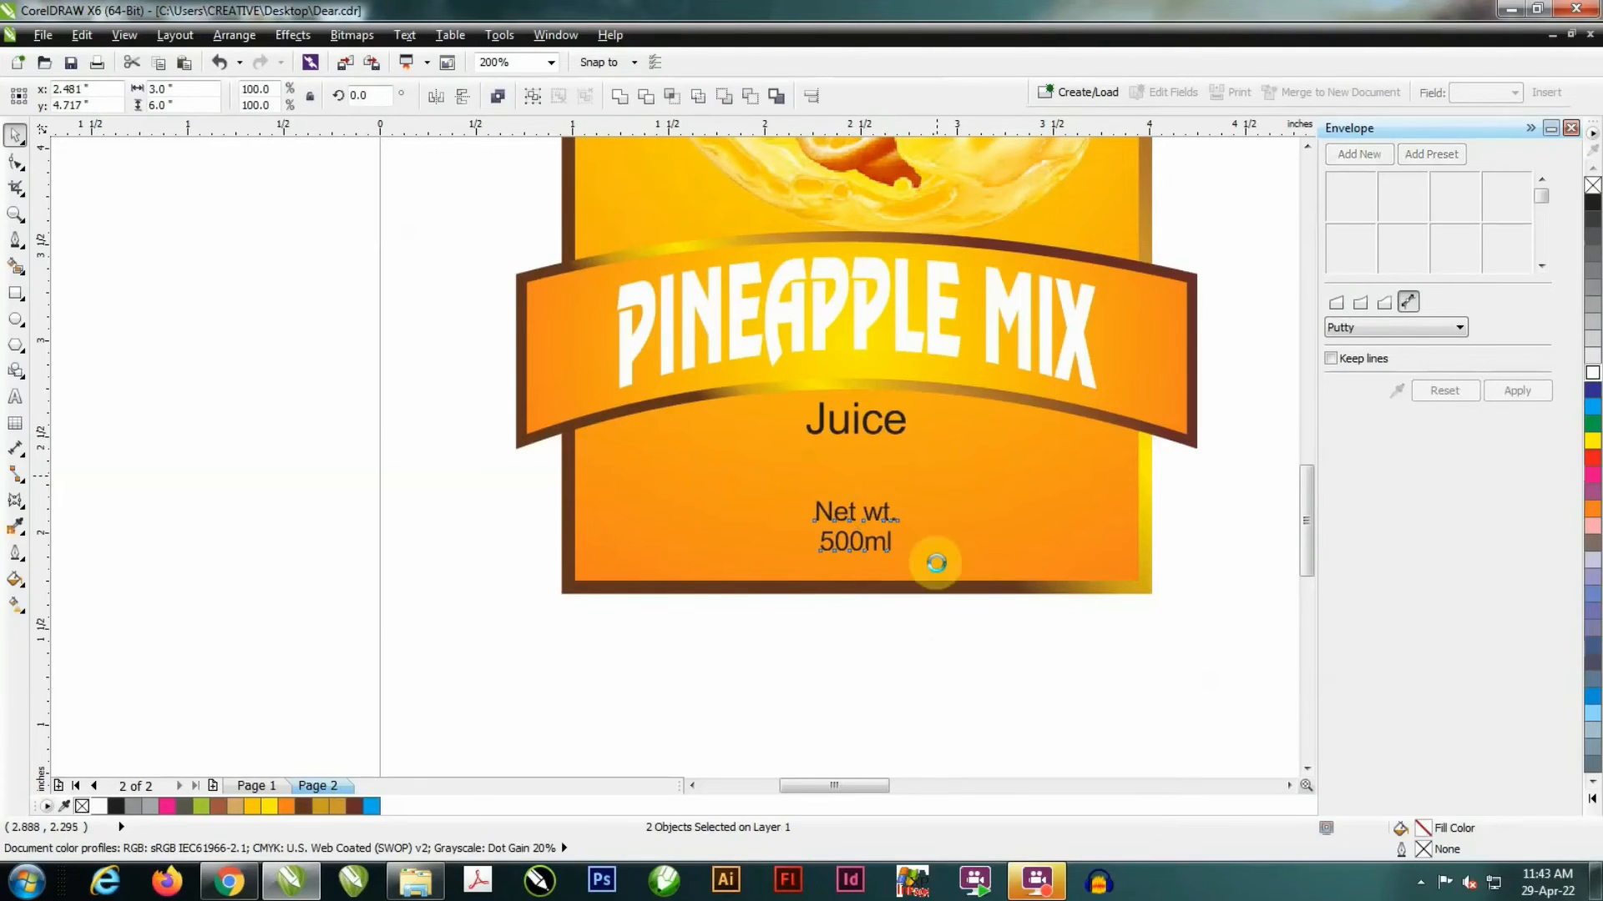
left_click(919, 651)
scroll(879, 506, "up", 3)
scroll(879, 507, "down", 1)
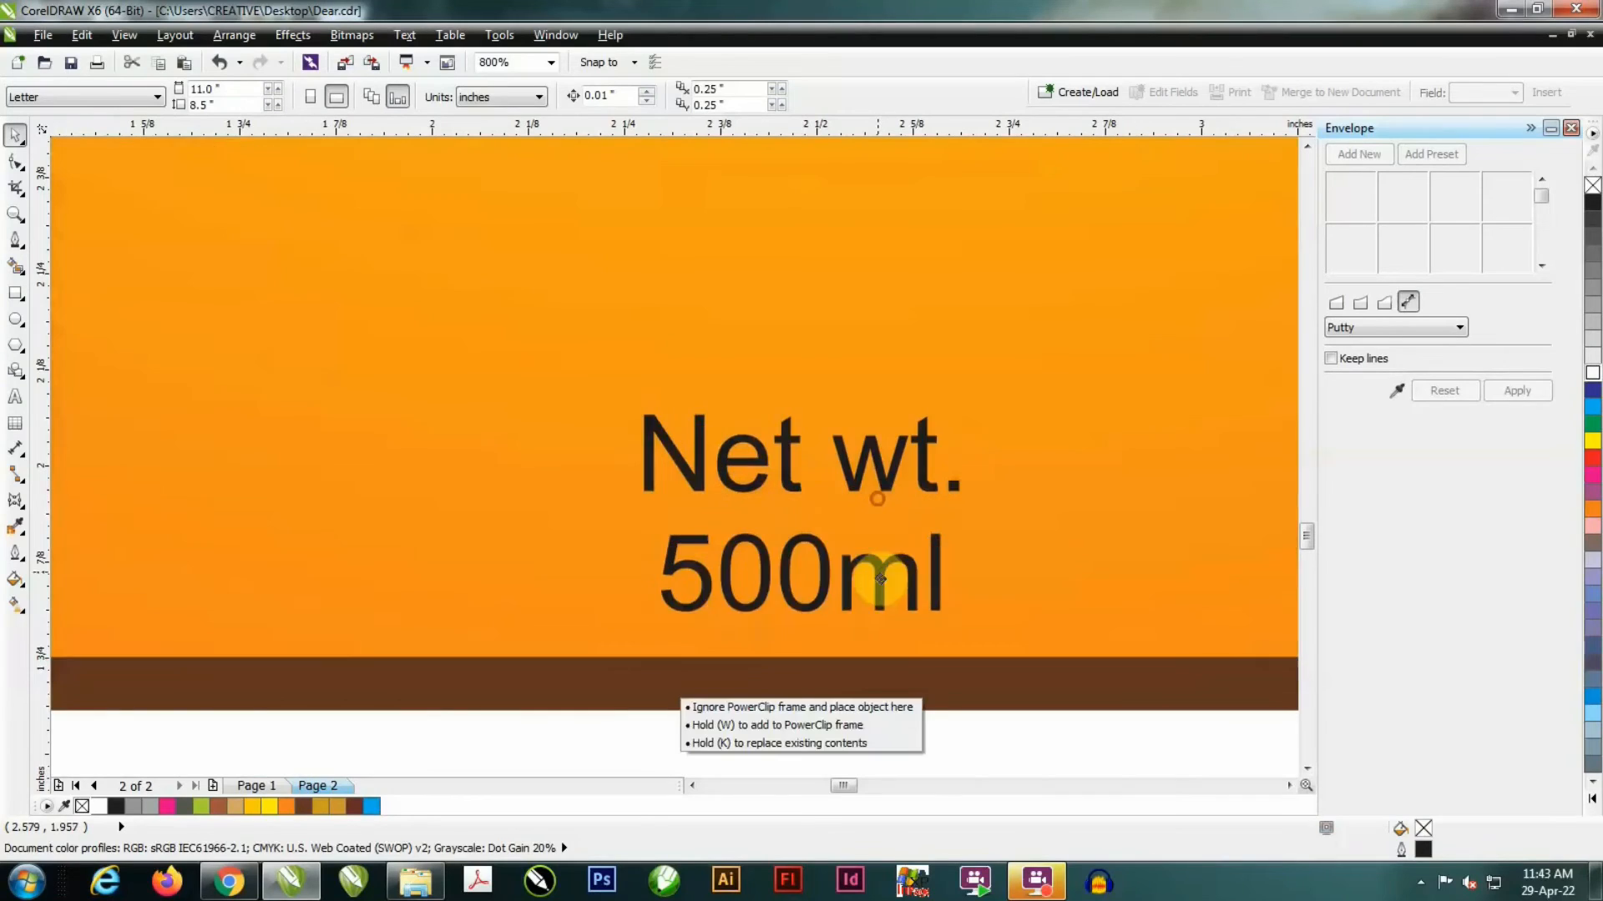
left_click(872, 576)
scroll(882, 587, "down", 2)
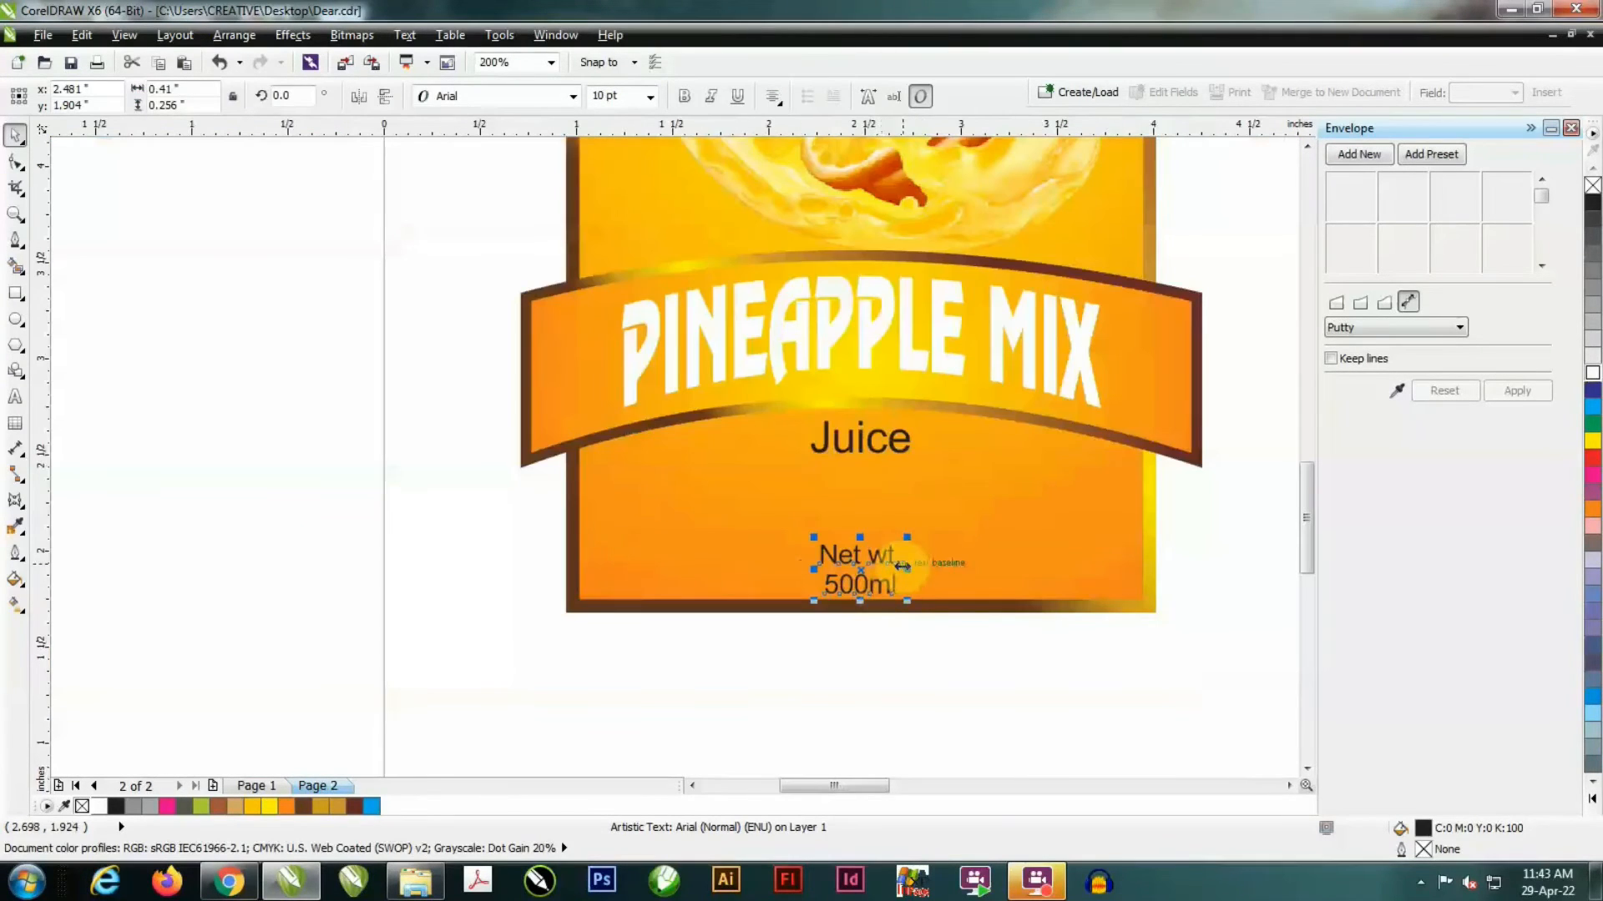
- Join the net weight text into one line reading "Net Wt.500ml" and centre it horizontally on the label
double_click(902, 561)
key("Delete")
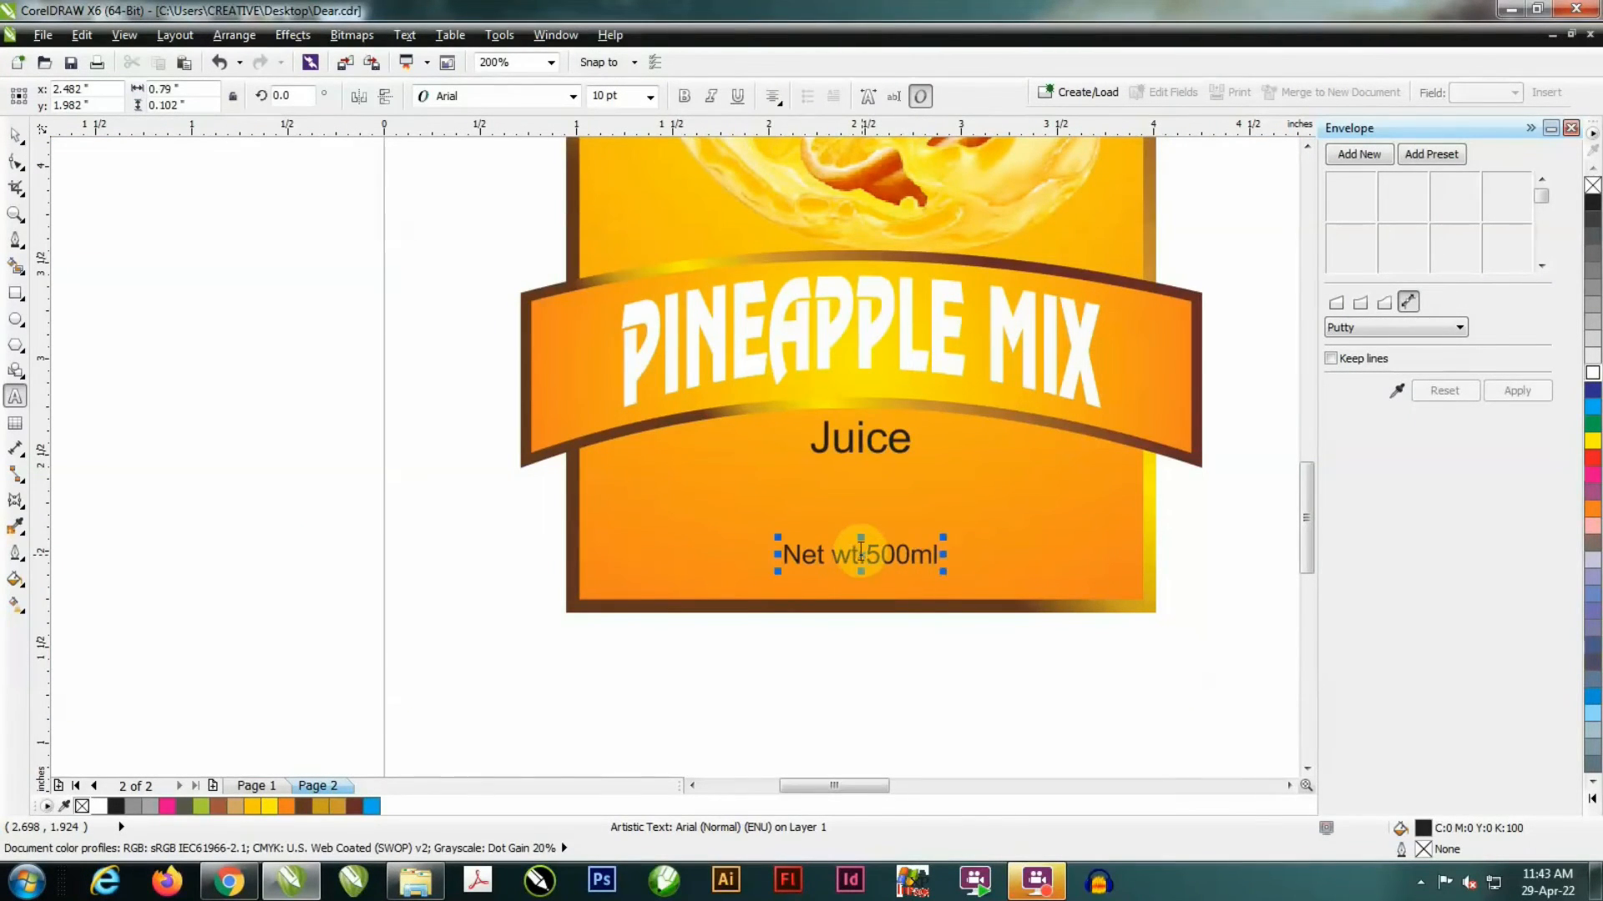
type("W")
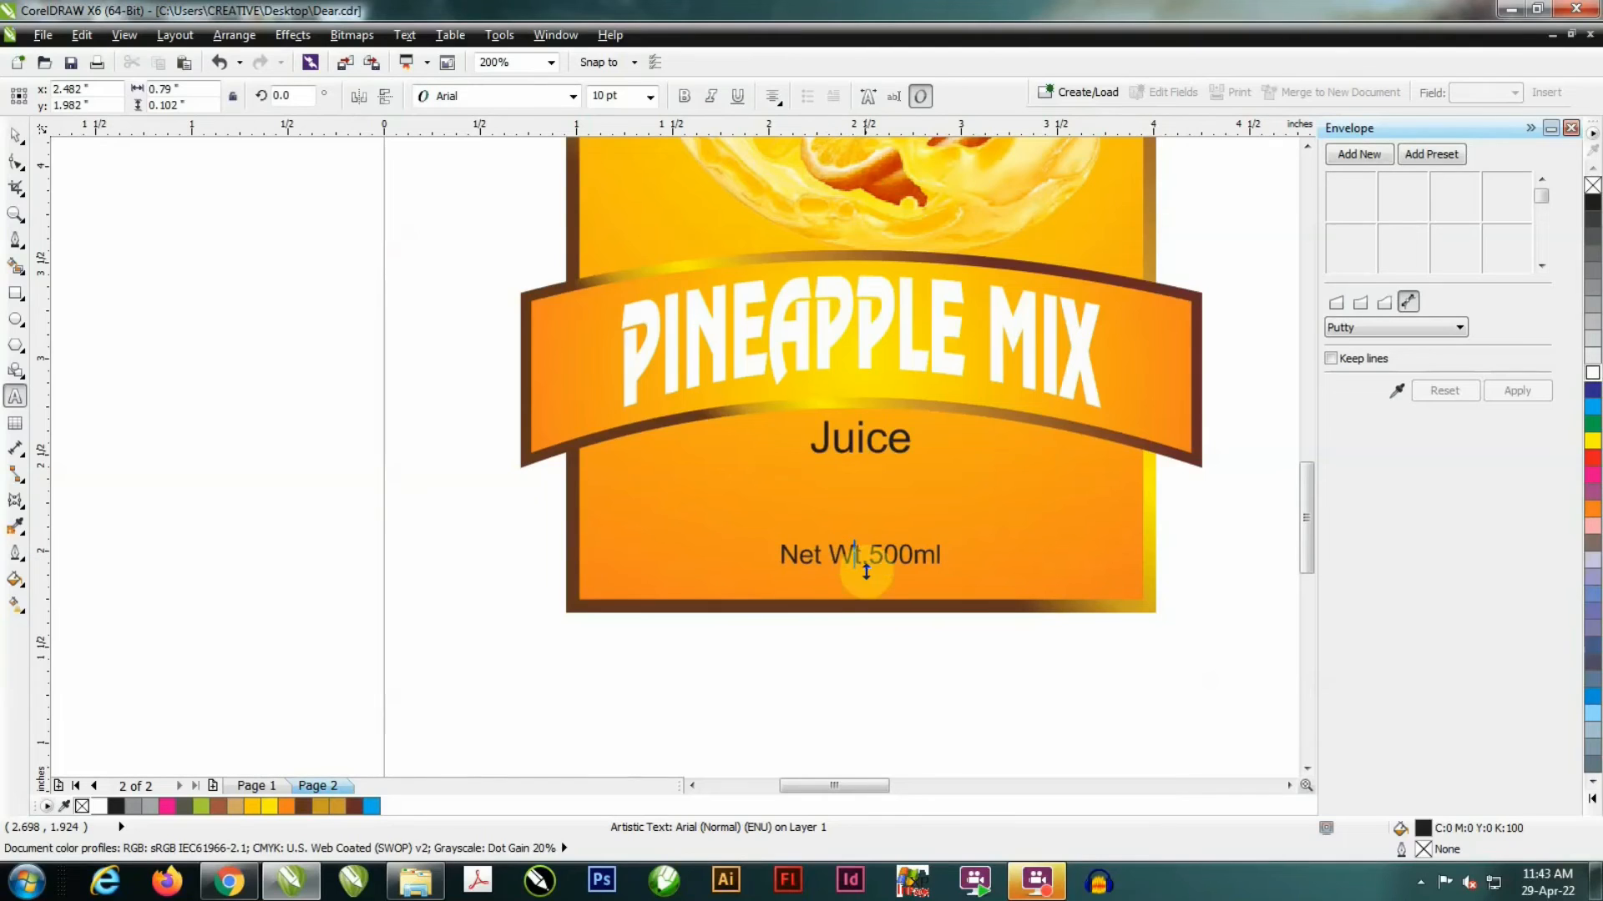
left_click(15, 135)
left_click(639, 467, "shift")
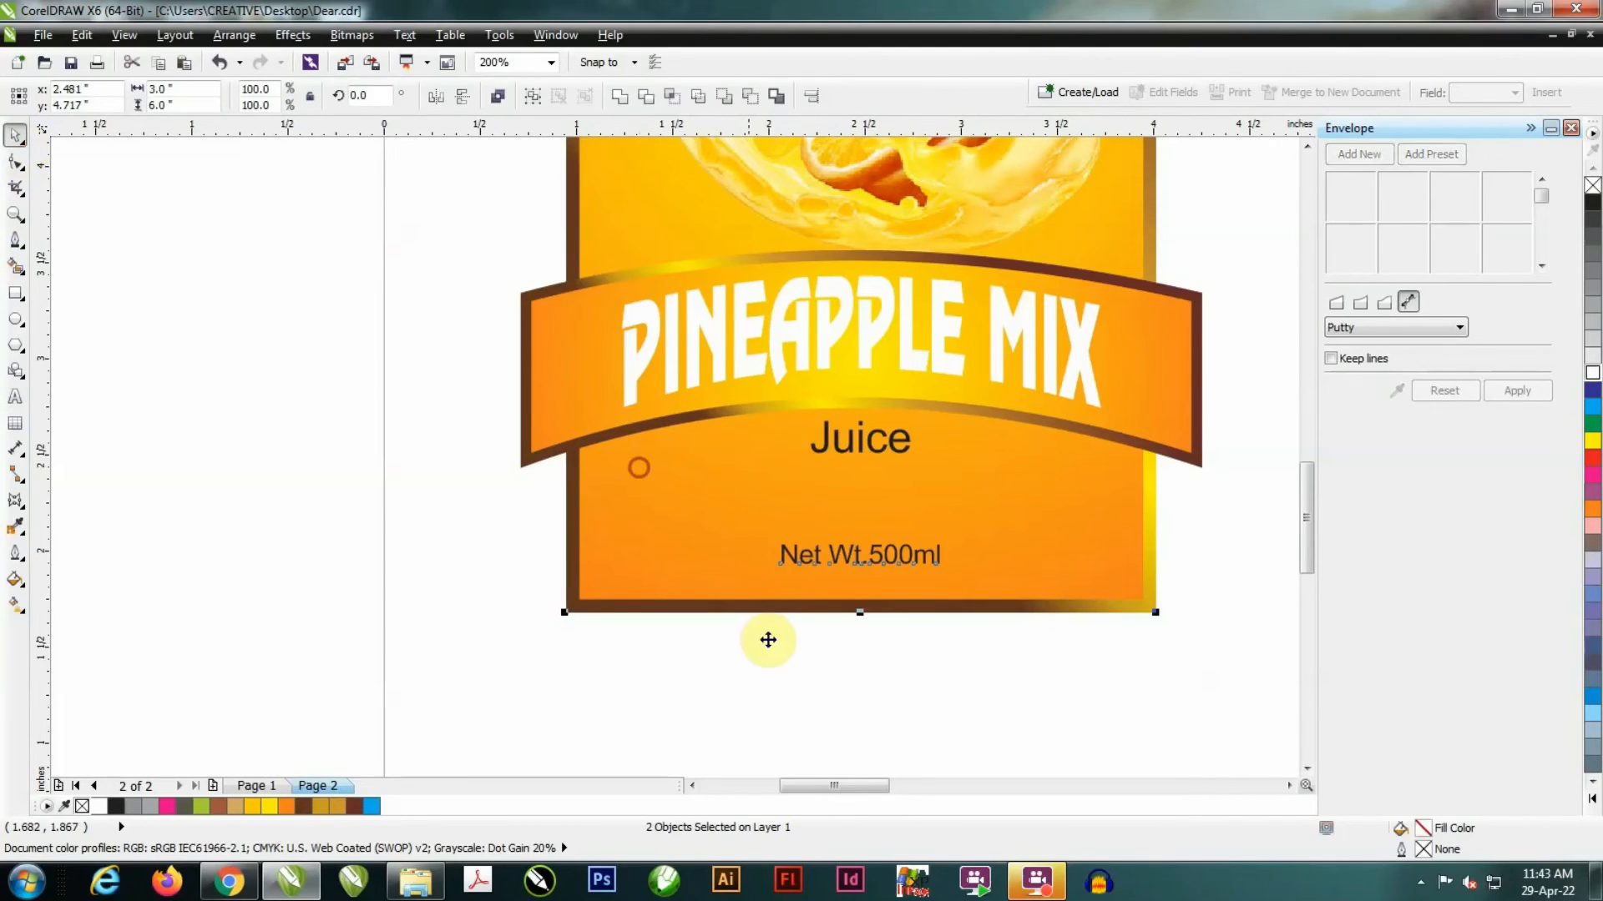
left_click(879, 678)
- Insert a space before "500ml" so the net weight line reads "Net Wt. 500ml"
scroll(876, 575, "up", 1)
left_click(884, 558)
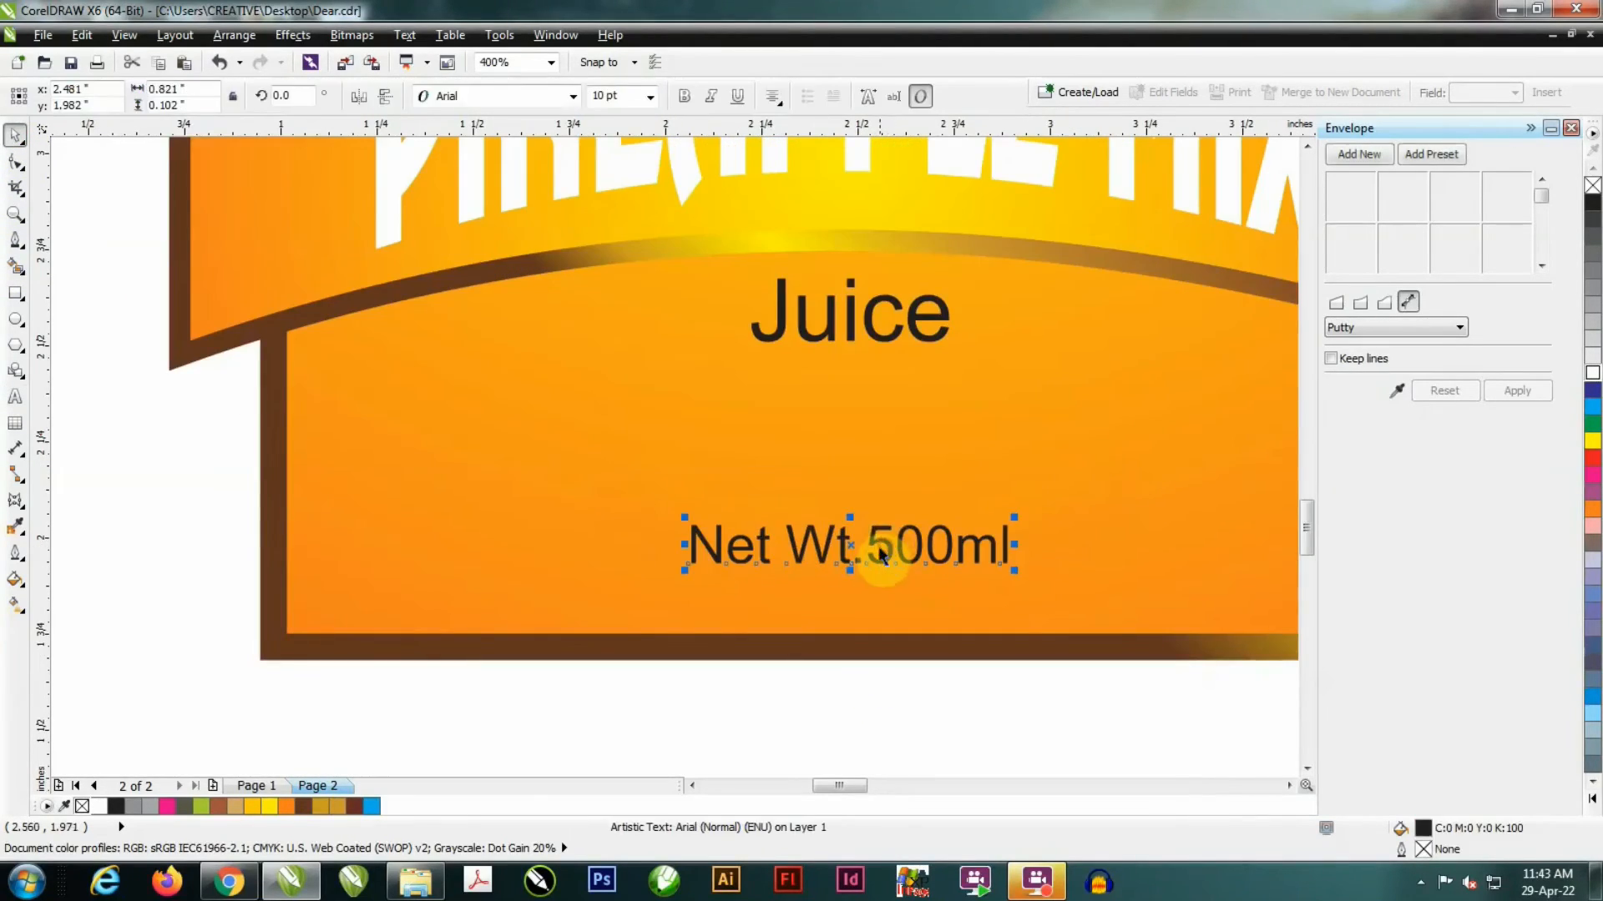
double_click(876, 547)
left_click(15, 136)
scroll(738, 522, "down", 1)
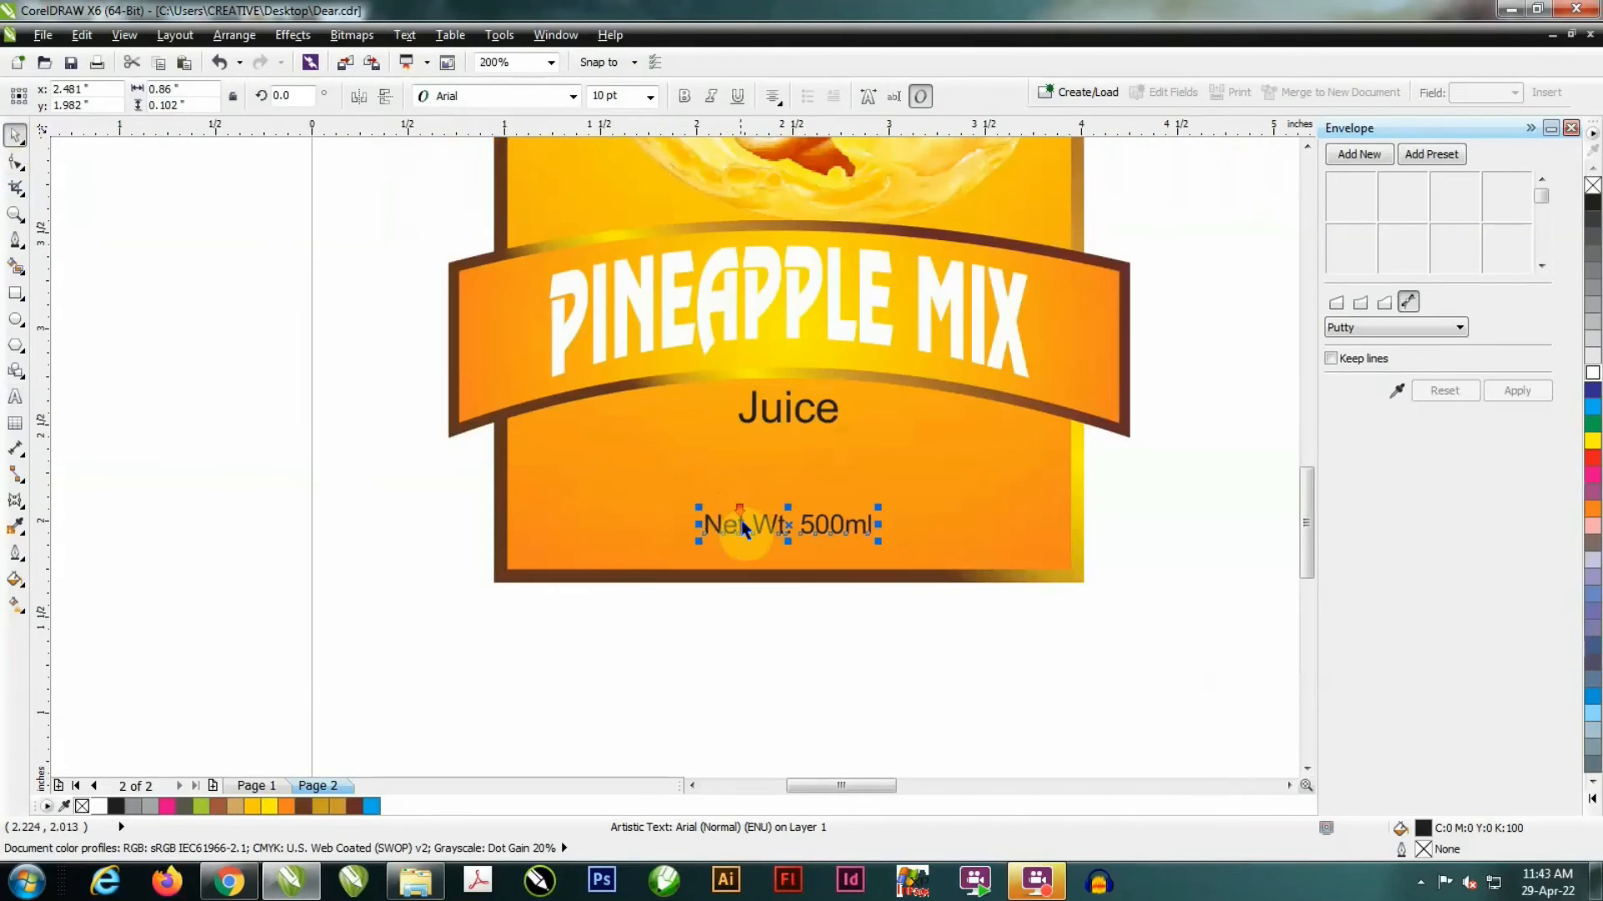
- Move the net weight line down close to the lower frame edge and enlarge it to about 11 pt
left_click_drag(756, 524, 763, 545)
left_click(933, 640)
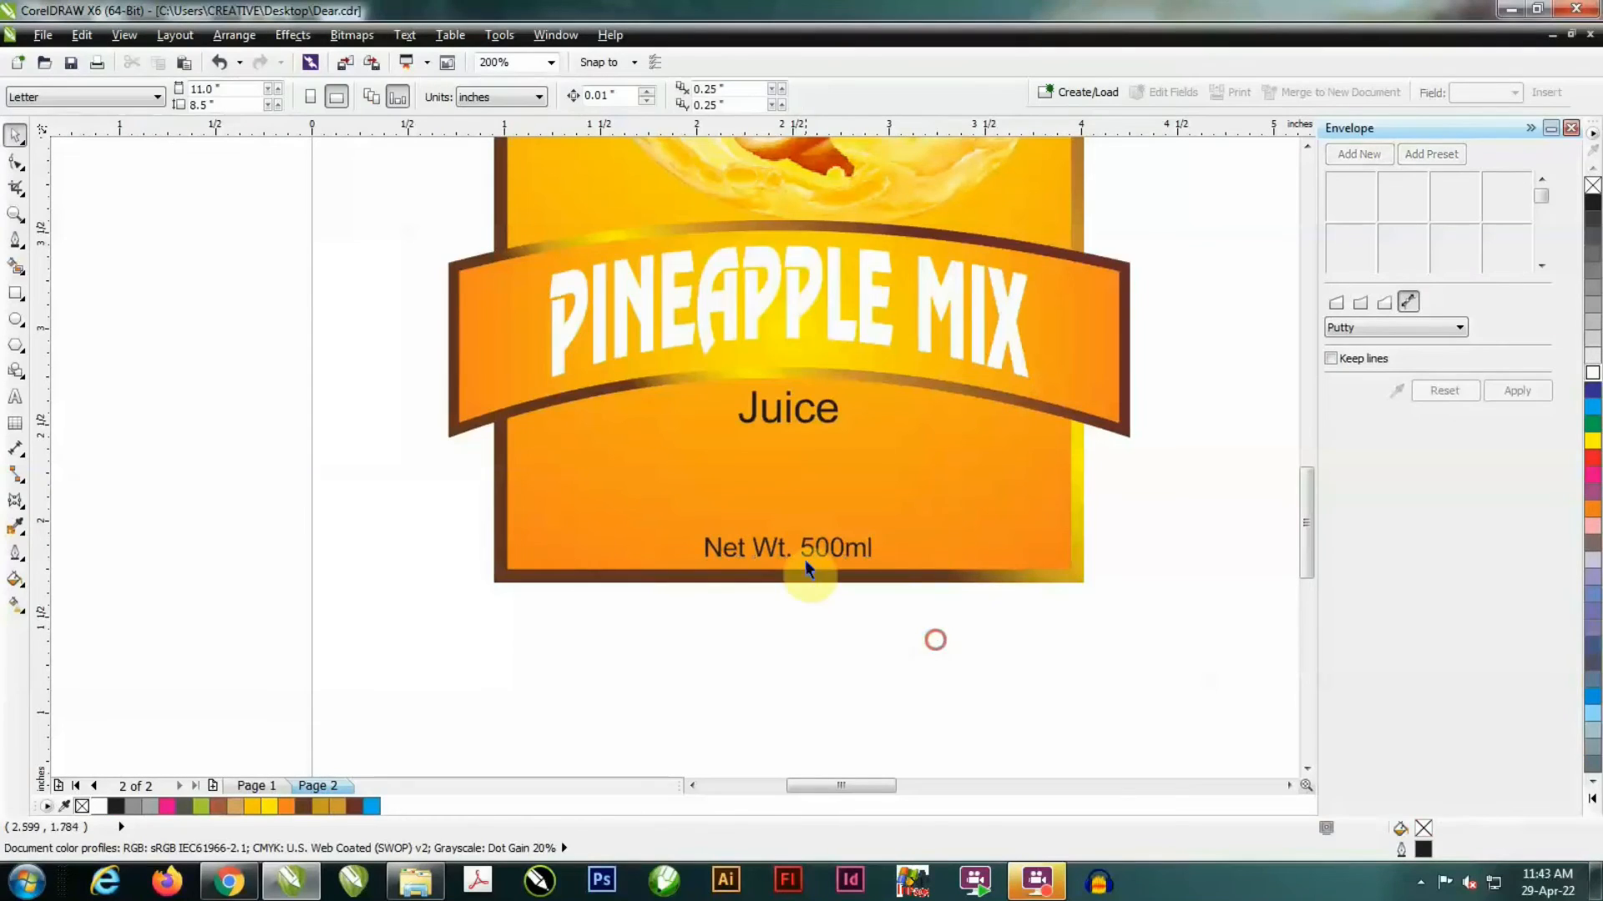
left_click(871, 555)
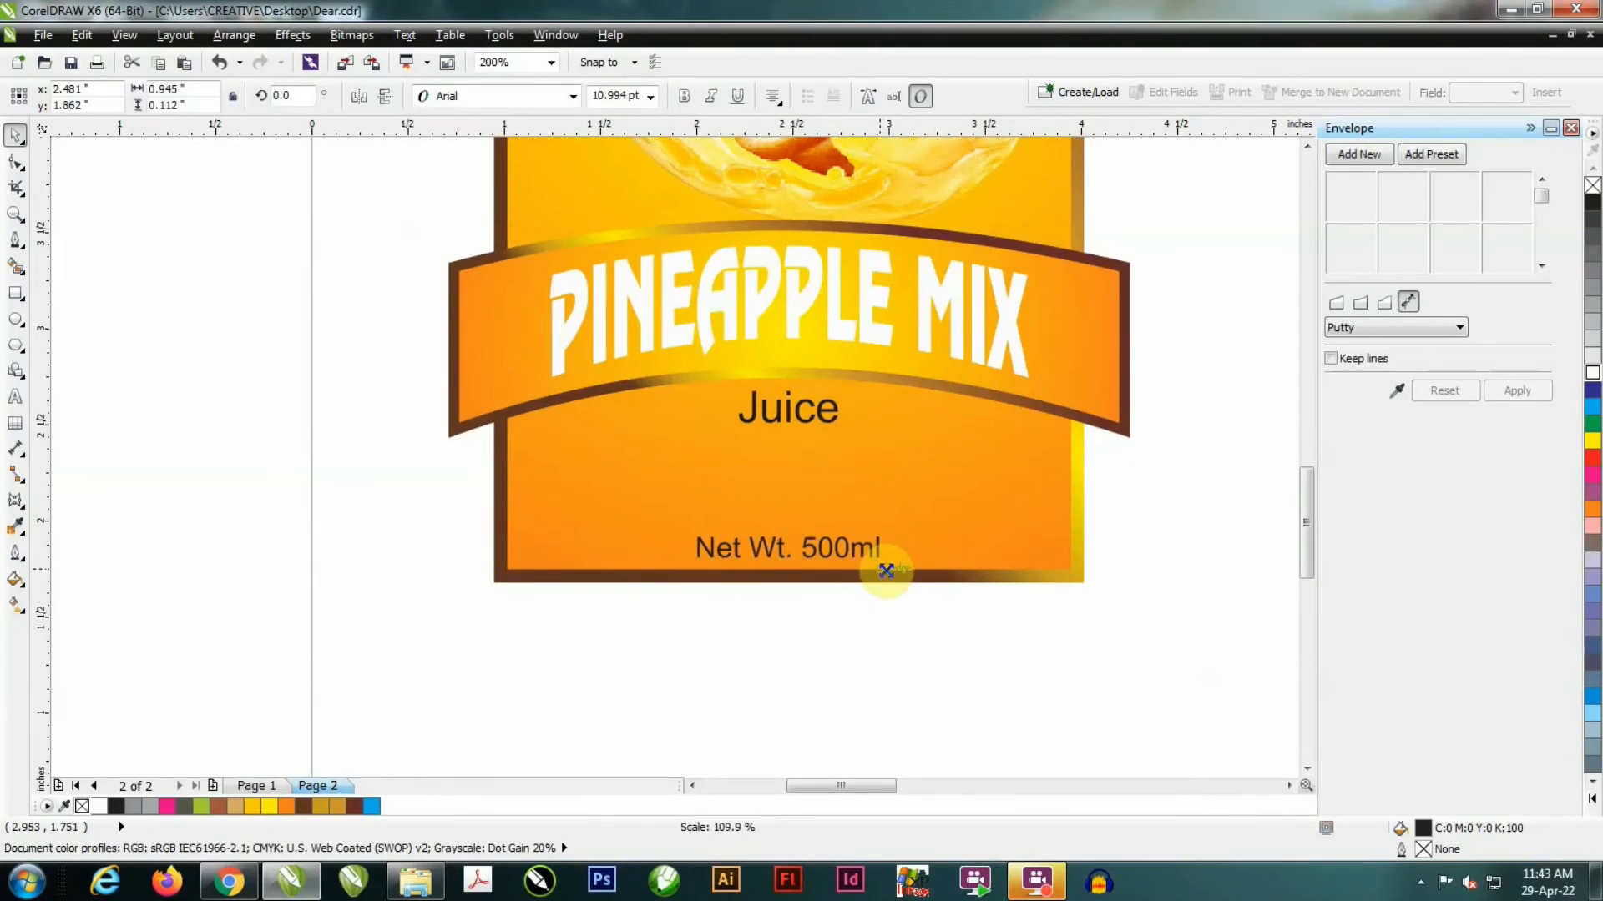
left_click(858, 629)
- Nudge "Juice" slightly down from the banner's edge and centre it horizontally on the label
left_click(823, 411)
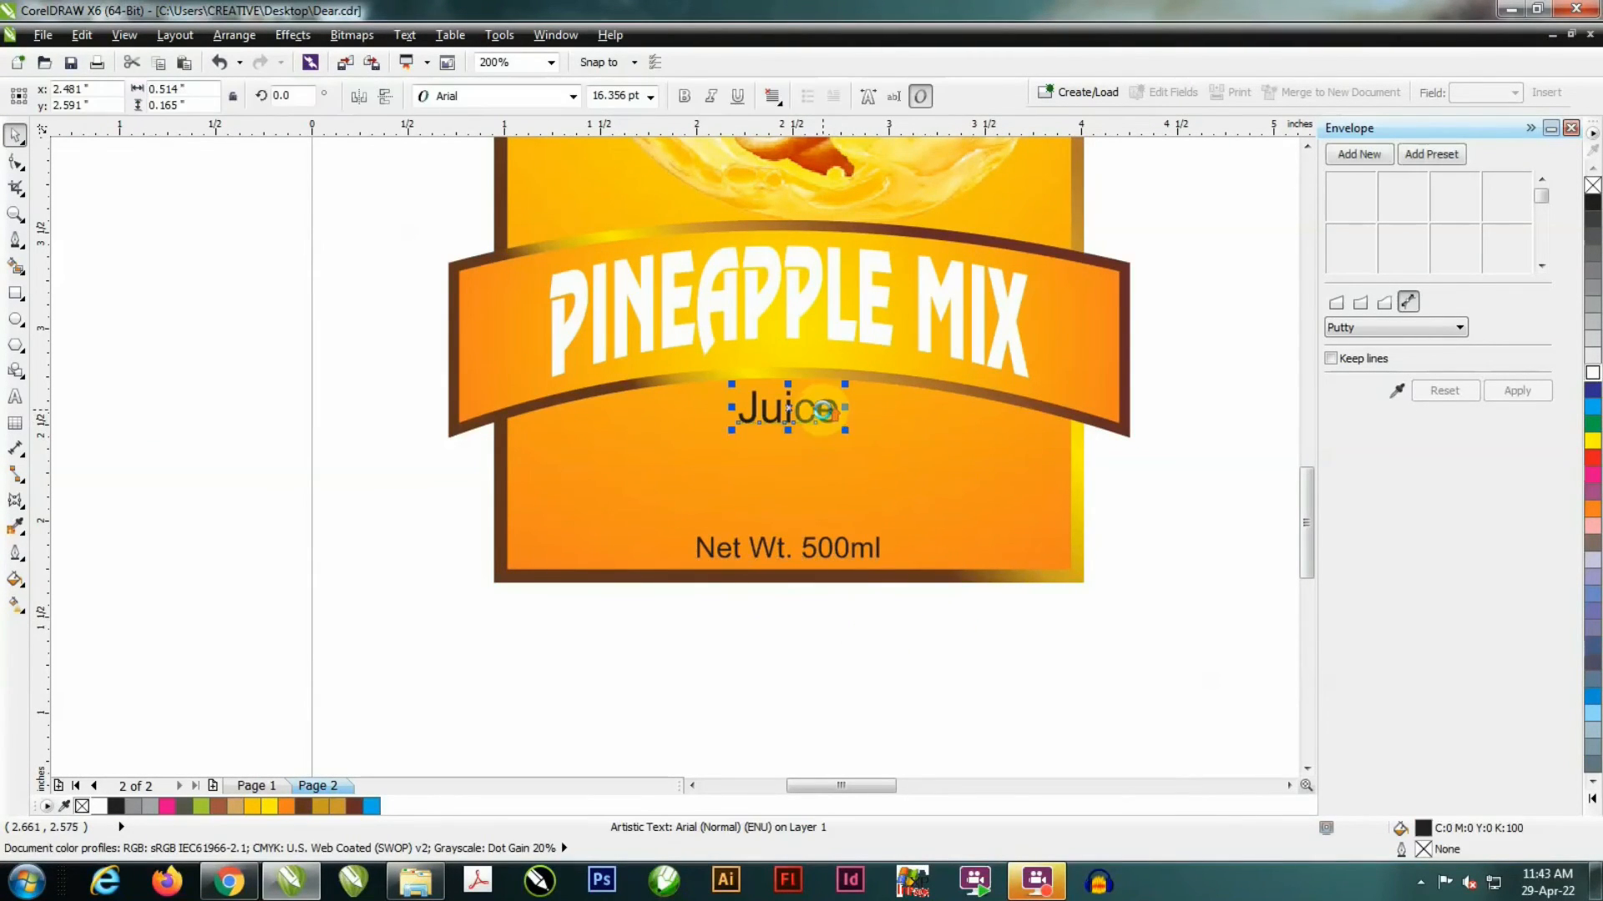
scroll(823, 409, "up", 1)
scroll(716, 423, "down", 2)
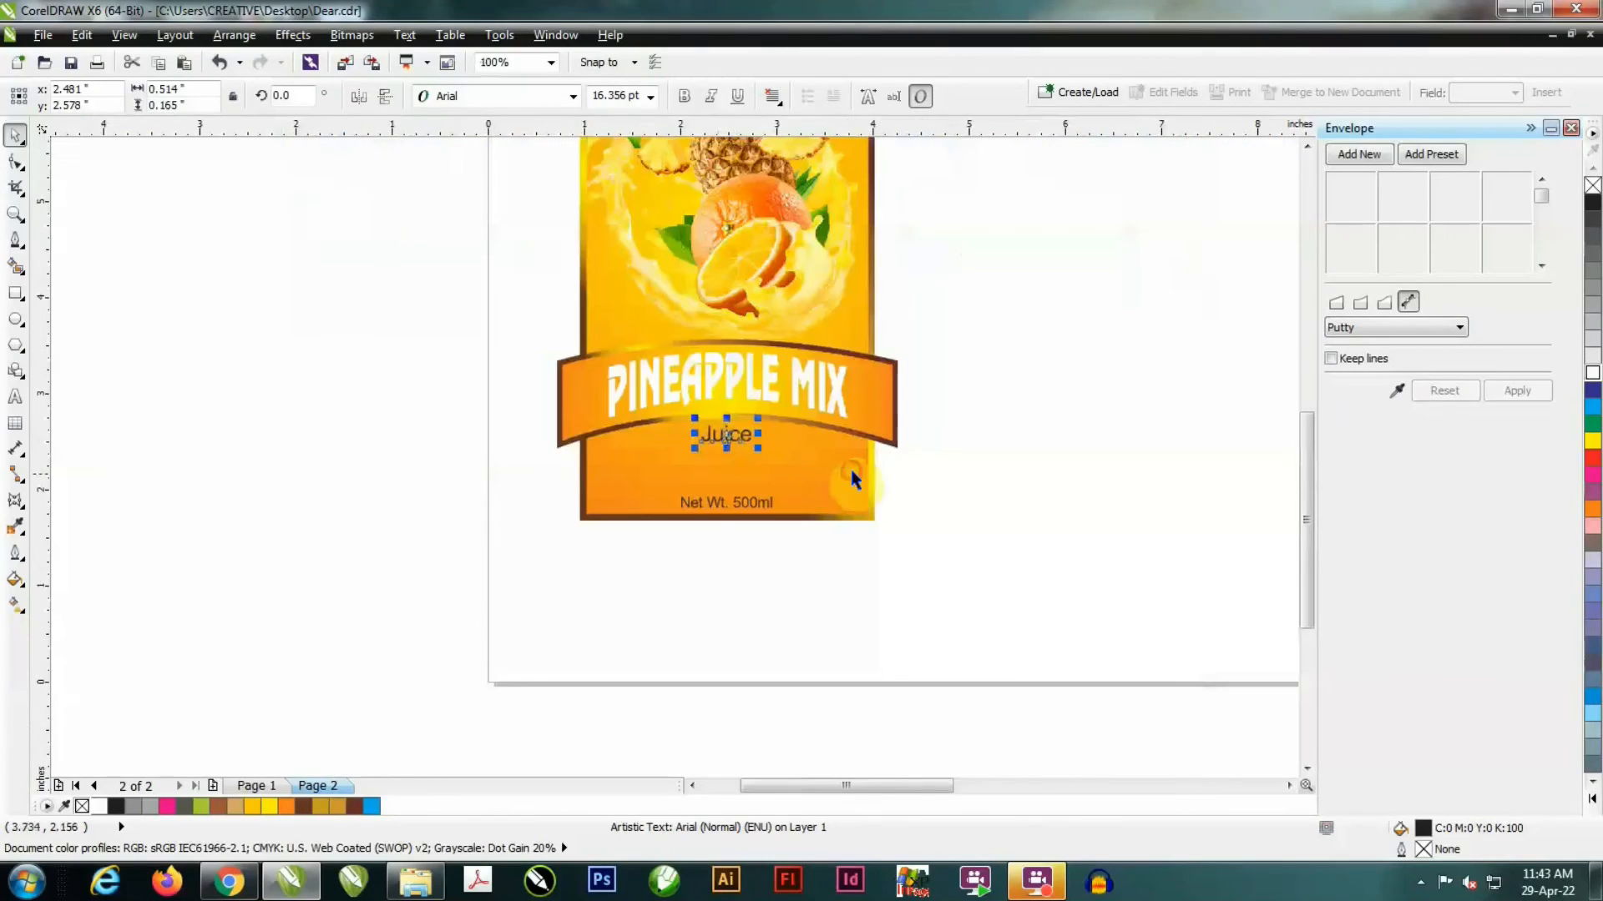
left_click(852, 476, "shift")
left_click(977, 472)
scroll(687, 483, "up", 1)
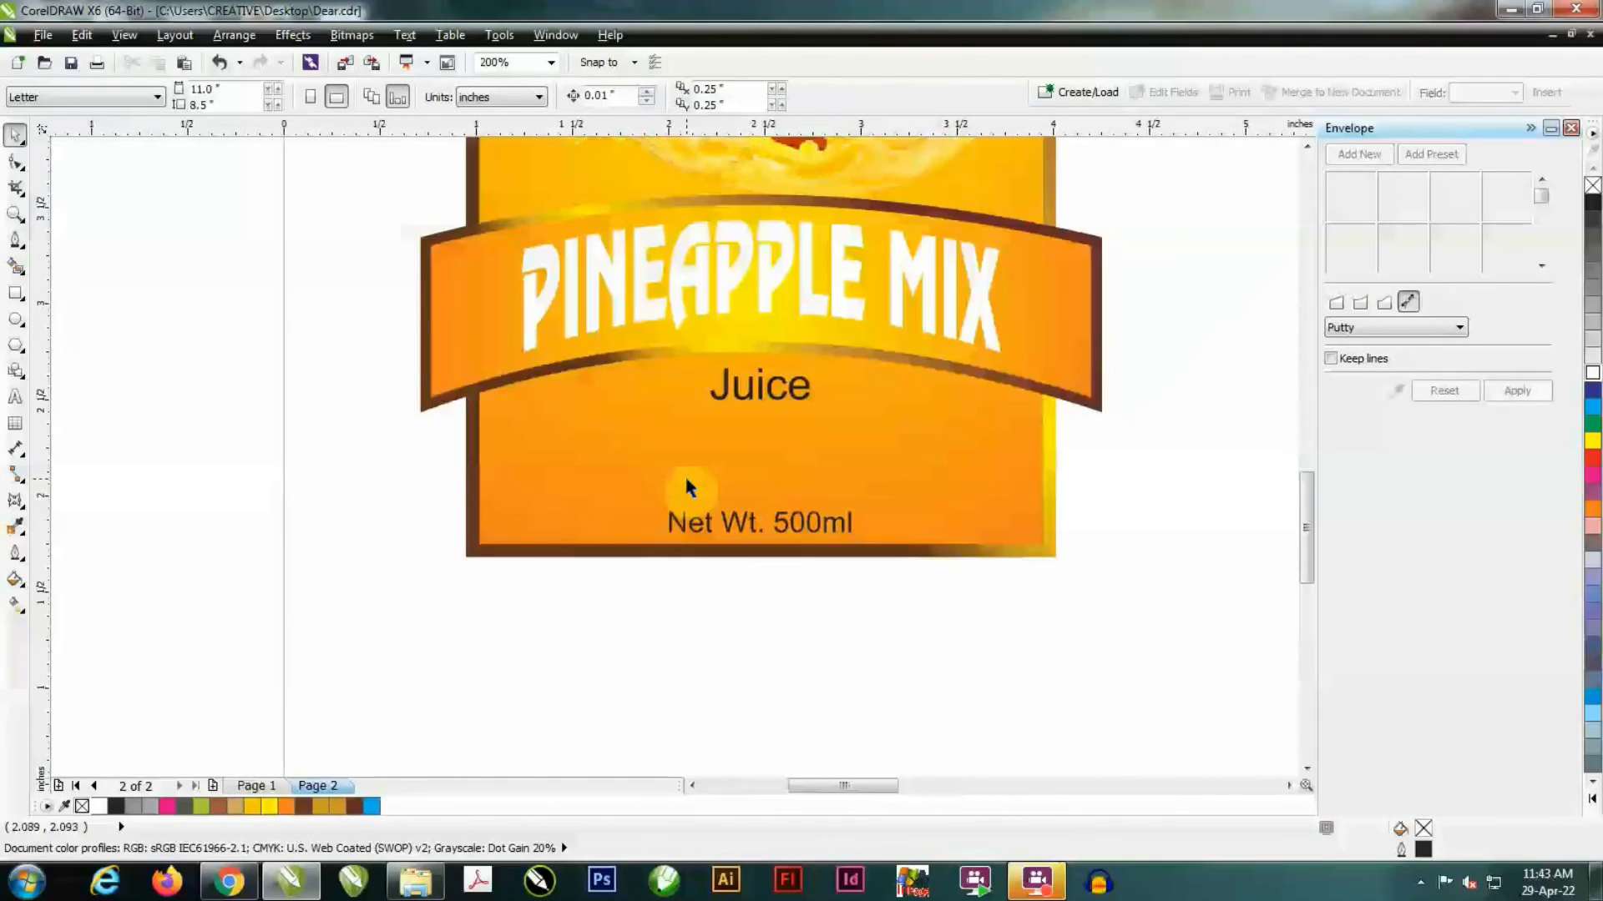
scroll(643, 543, "down", 1)
scroll(680, 426, "up", 1)
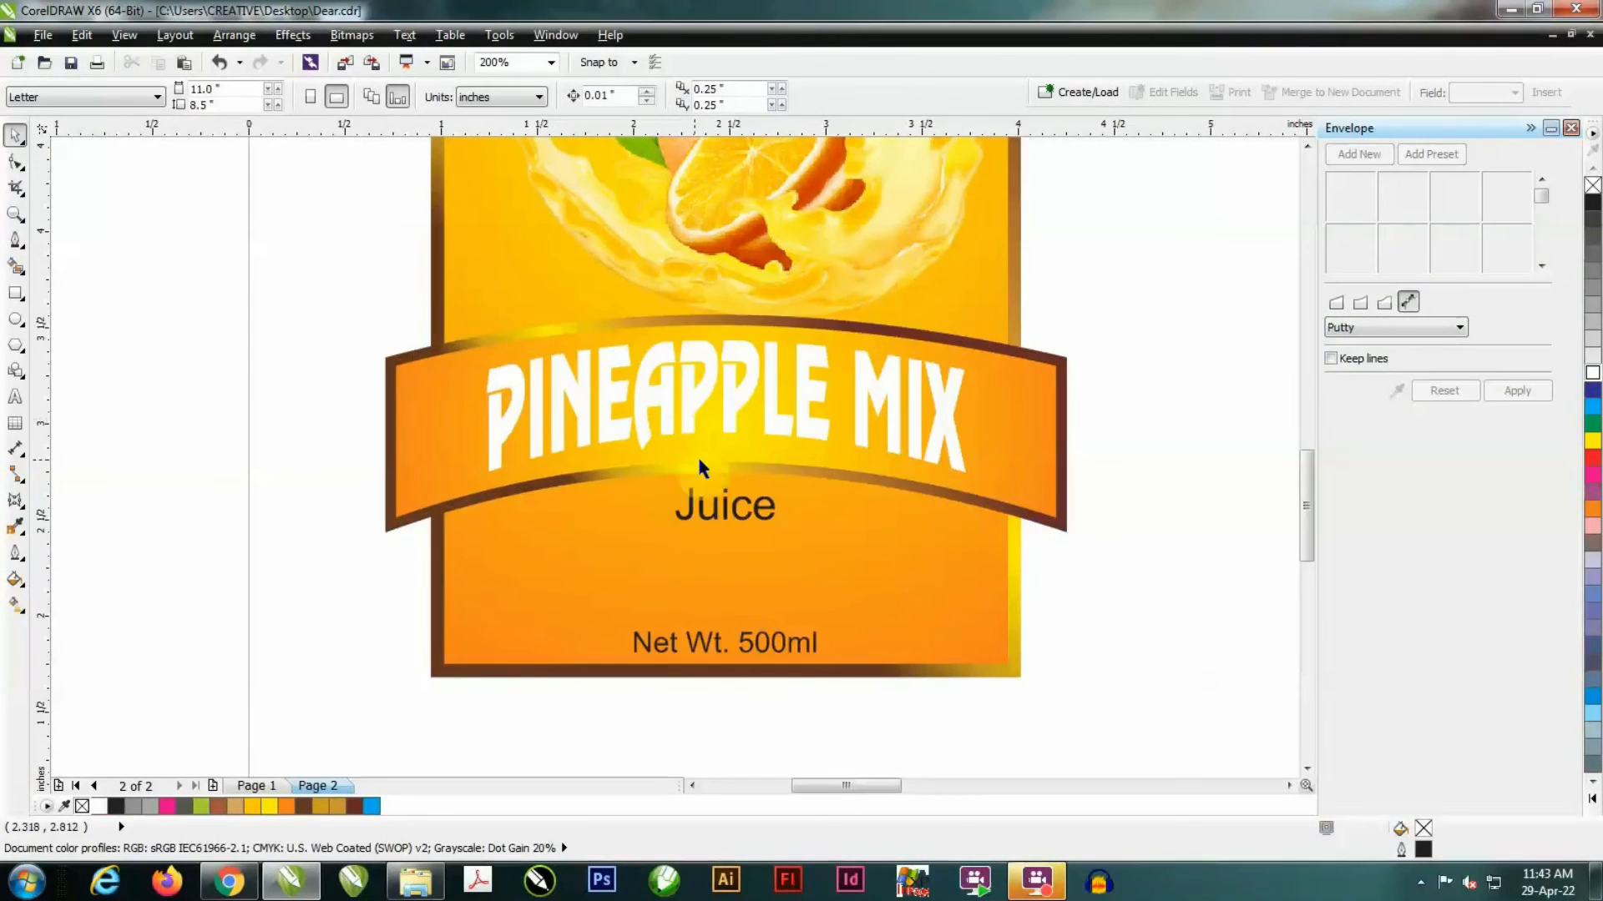
left_click(783, 639)
left_click(753, 524, "shift")
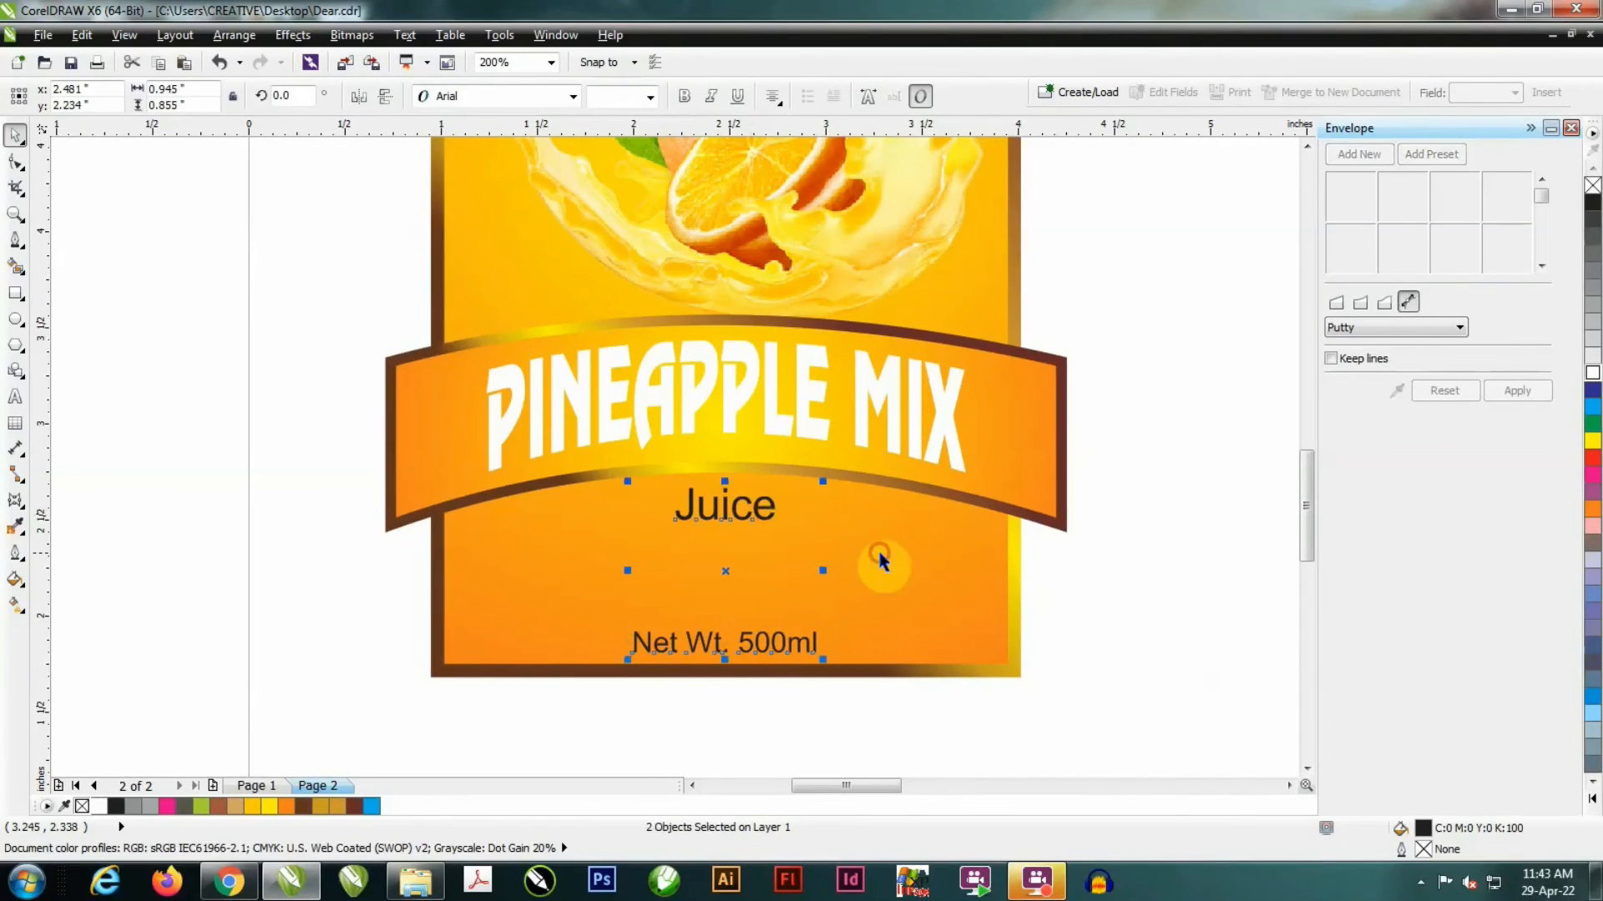
left_click(1145, 573)
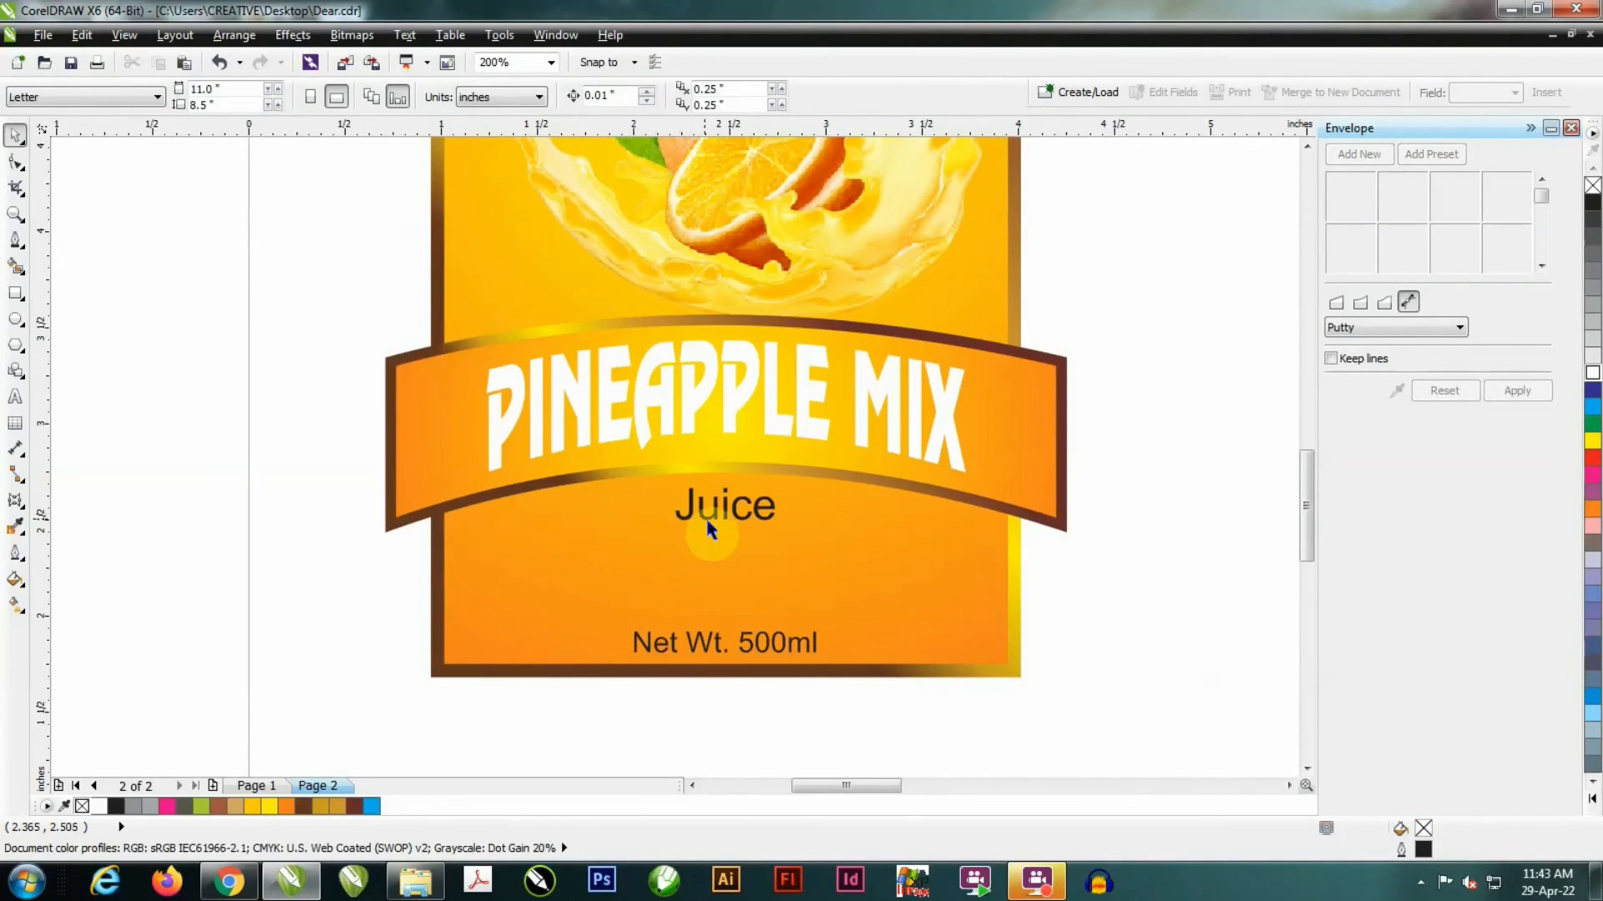
left_click(709, 526)
left_click(780, 641, "shift")
- Enlarge the net weight line to about 11.9 pt about its centre and nudge it slightly up
left_click(780, 641)
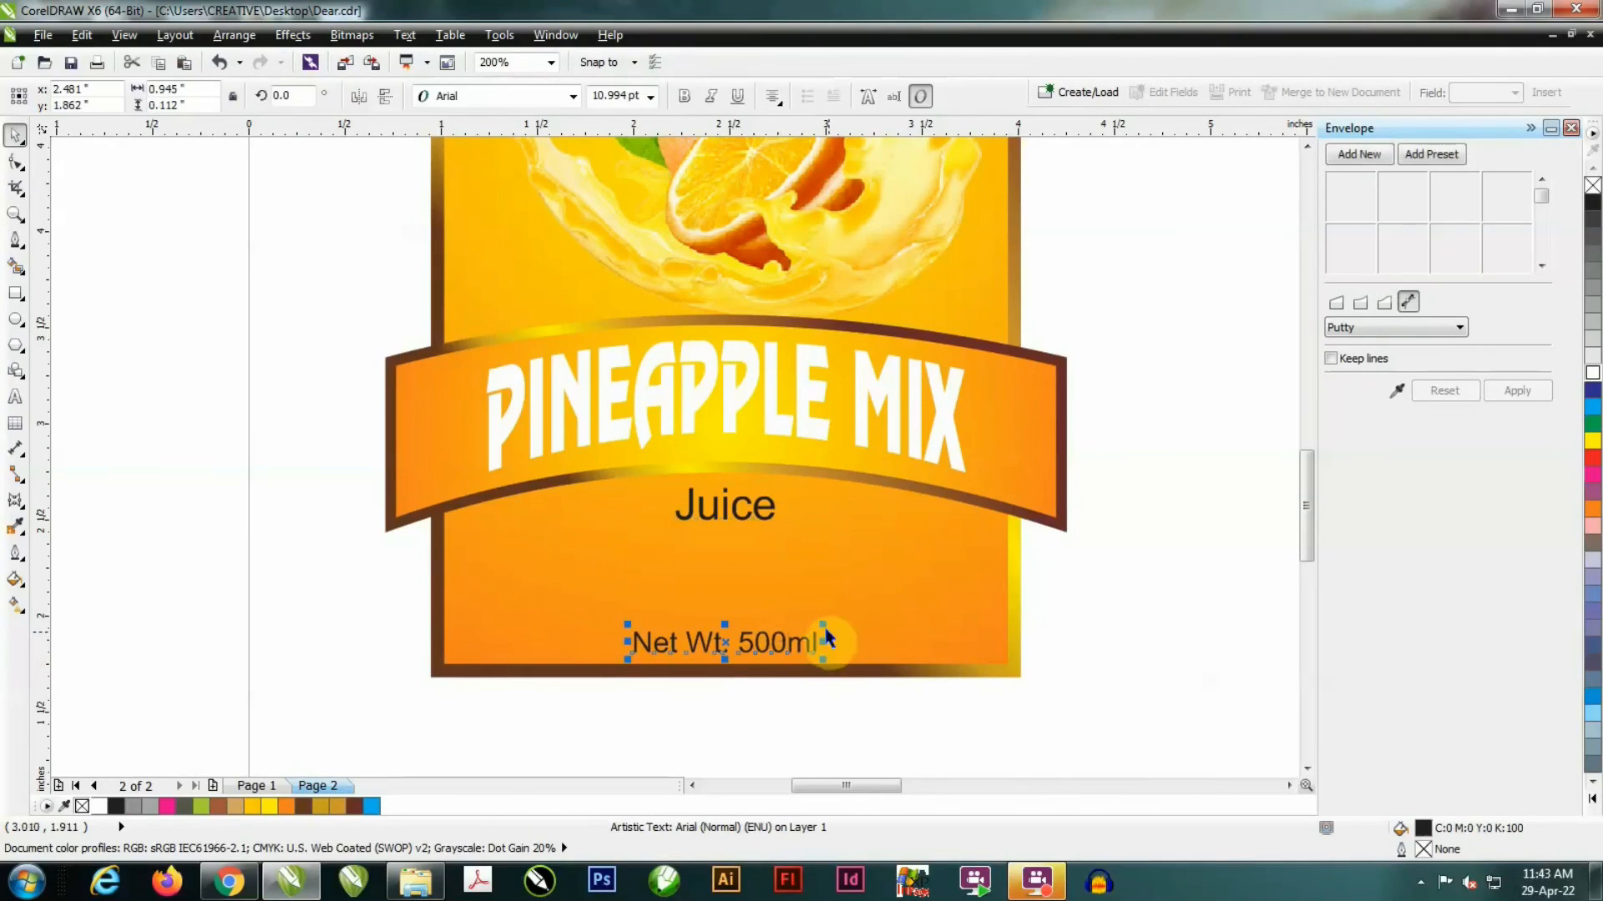
left_click_drag(818, 629, 835, 626)
left_click(845, 583)
left_click(1136, 601)
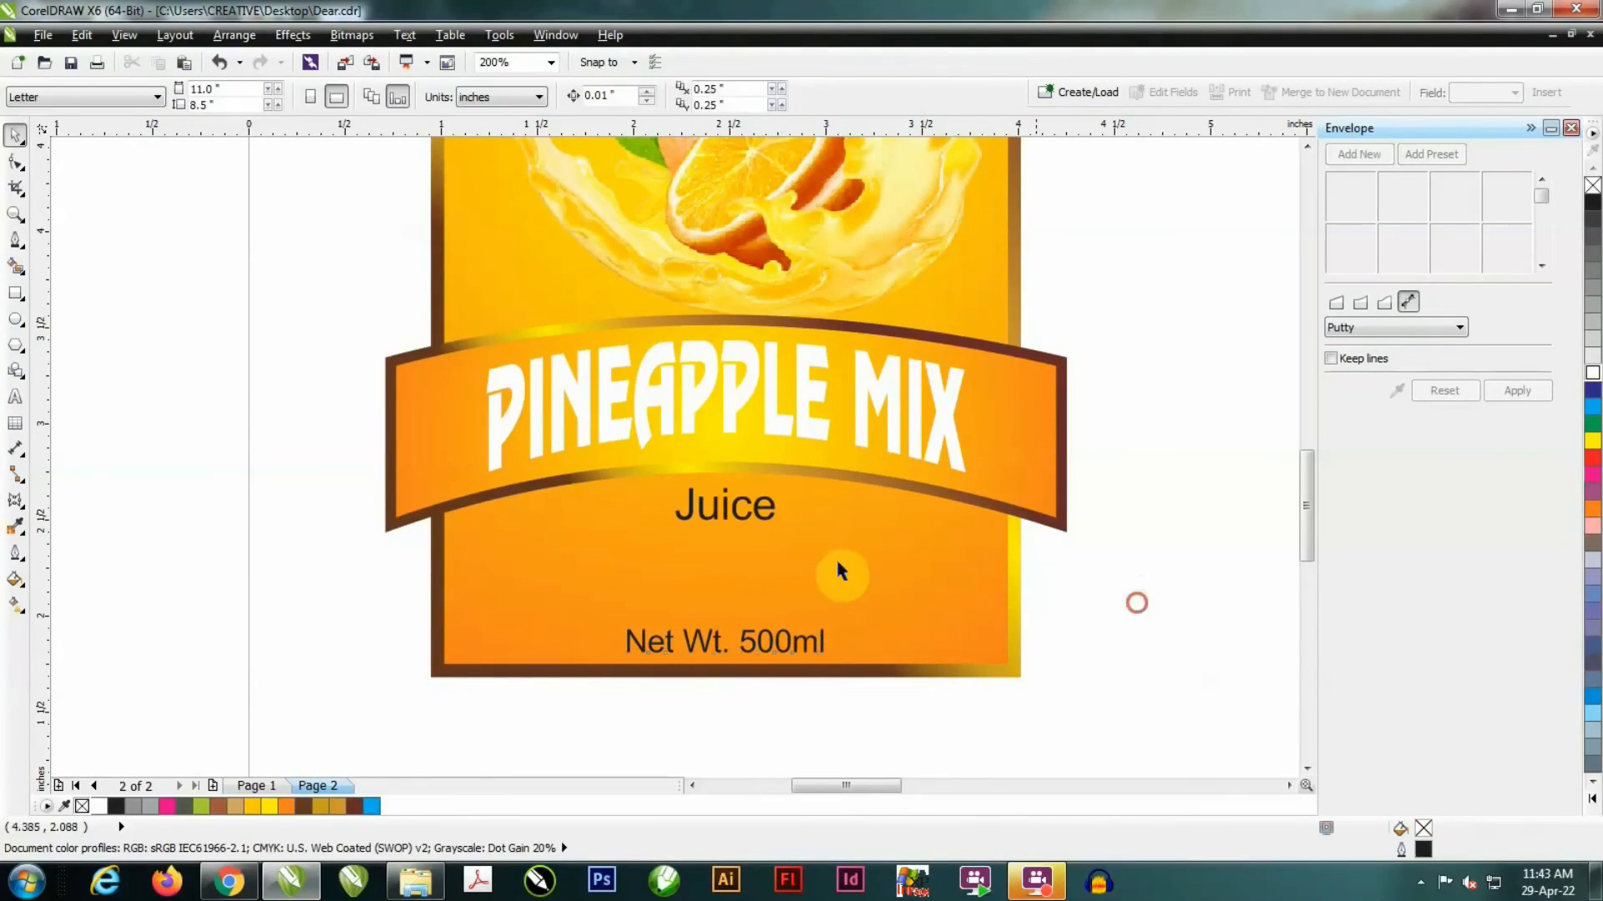
- Examine the size and placement of "Juice" and the net weight line relative to the banner and the whole label
left_click(852, 536)
left_click(772, 515)
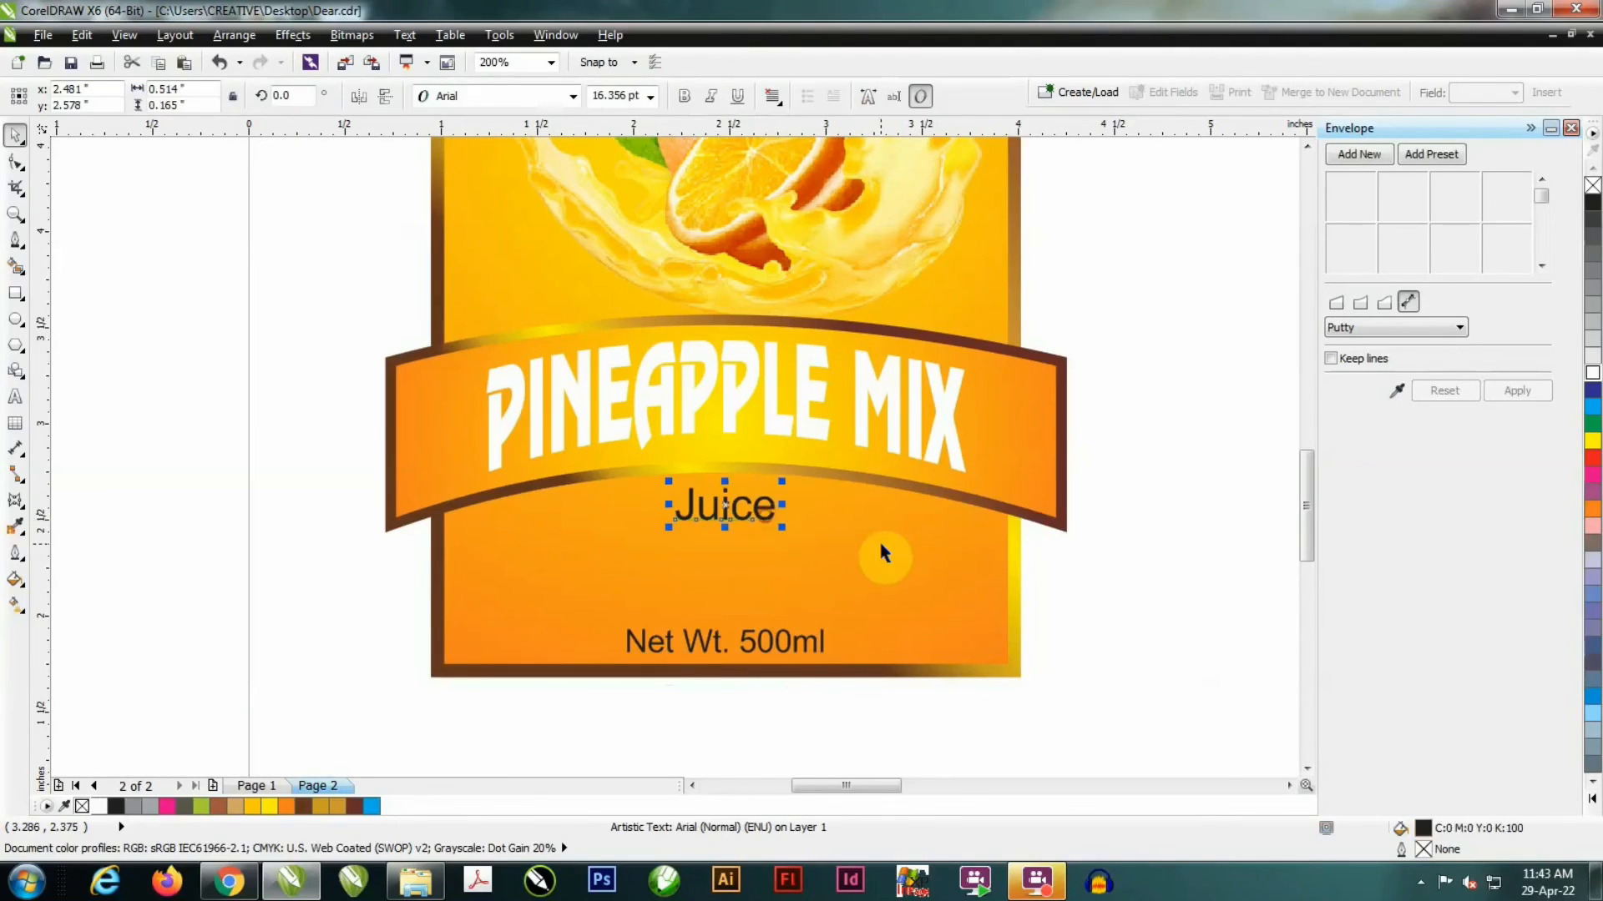
left_click(883, 551)
left_click(1077, 572)
key("shift+F4")
scroll(722, 574, "up", 3)
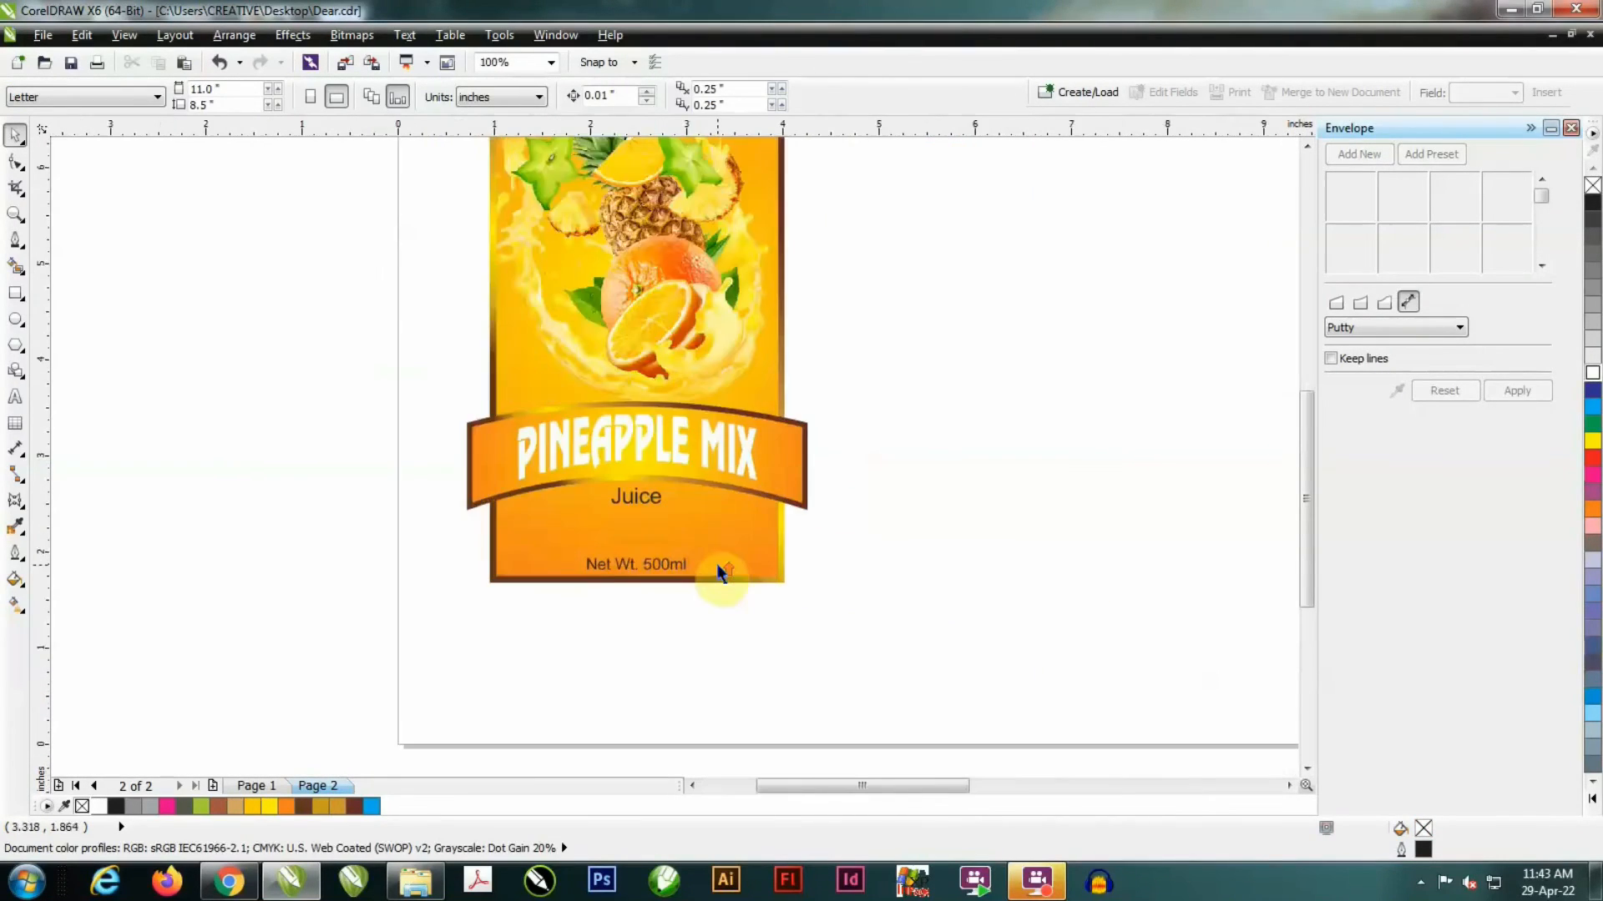
scroll(723, 575, "up", 2)
left_click(628, 596)
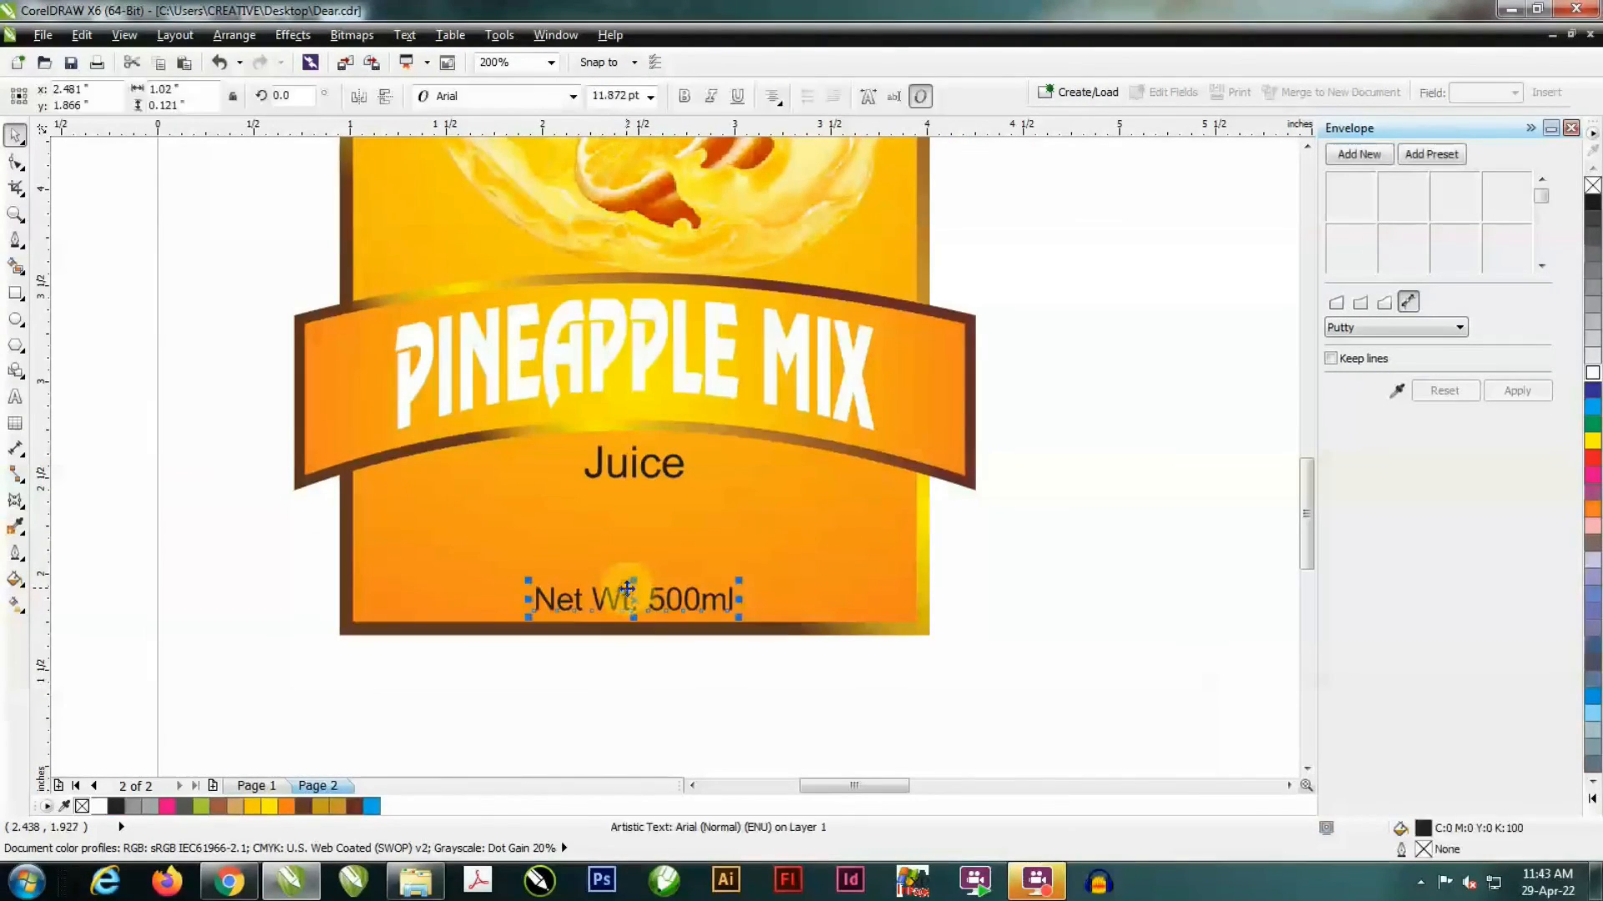
scroll(623, 536, "down", 2)
scroll(573, 476, "up", 2)
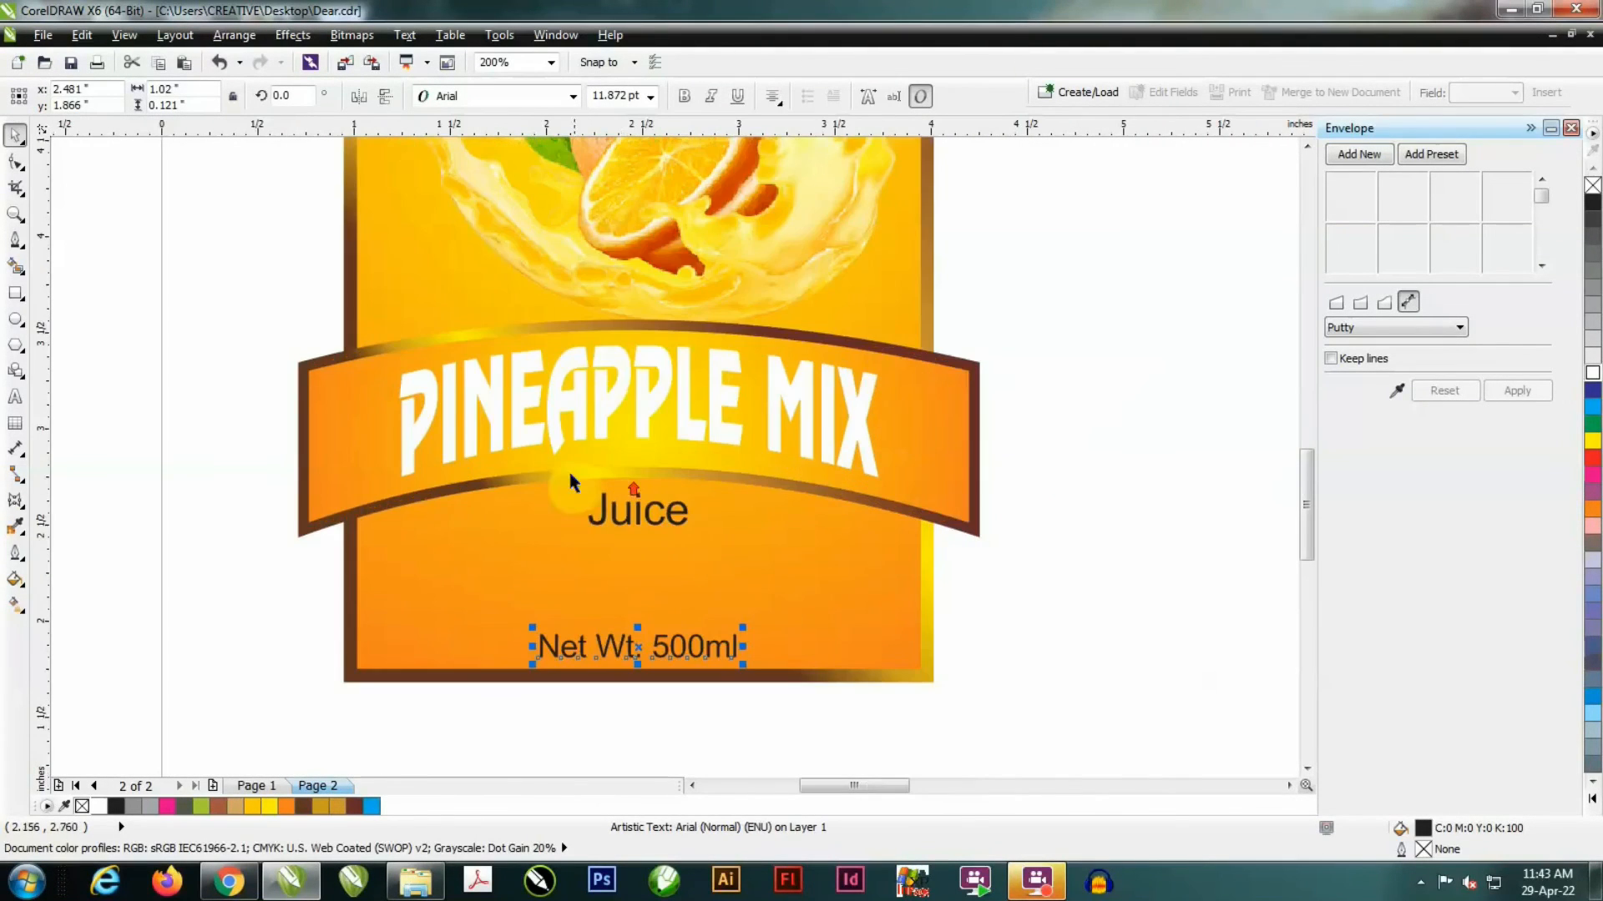
scroll(724, 617, "down", 2)
scroll(658, 590, "up", 2)
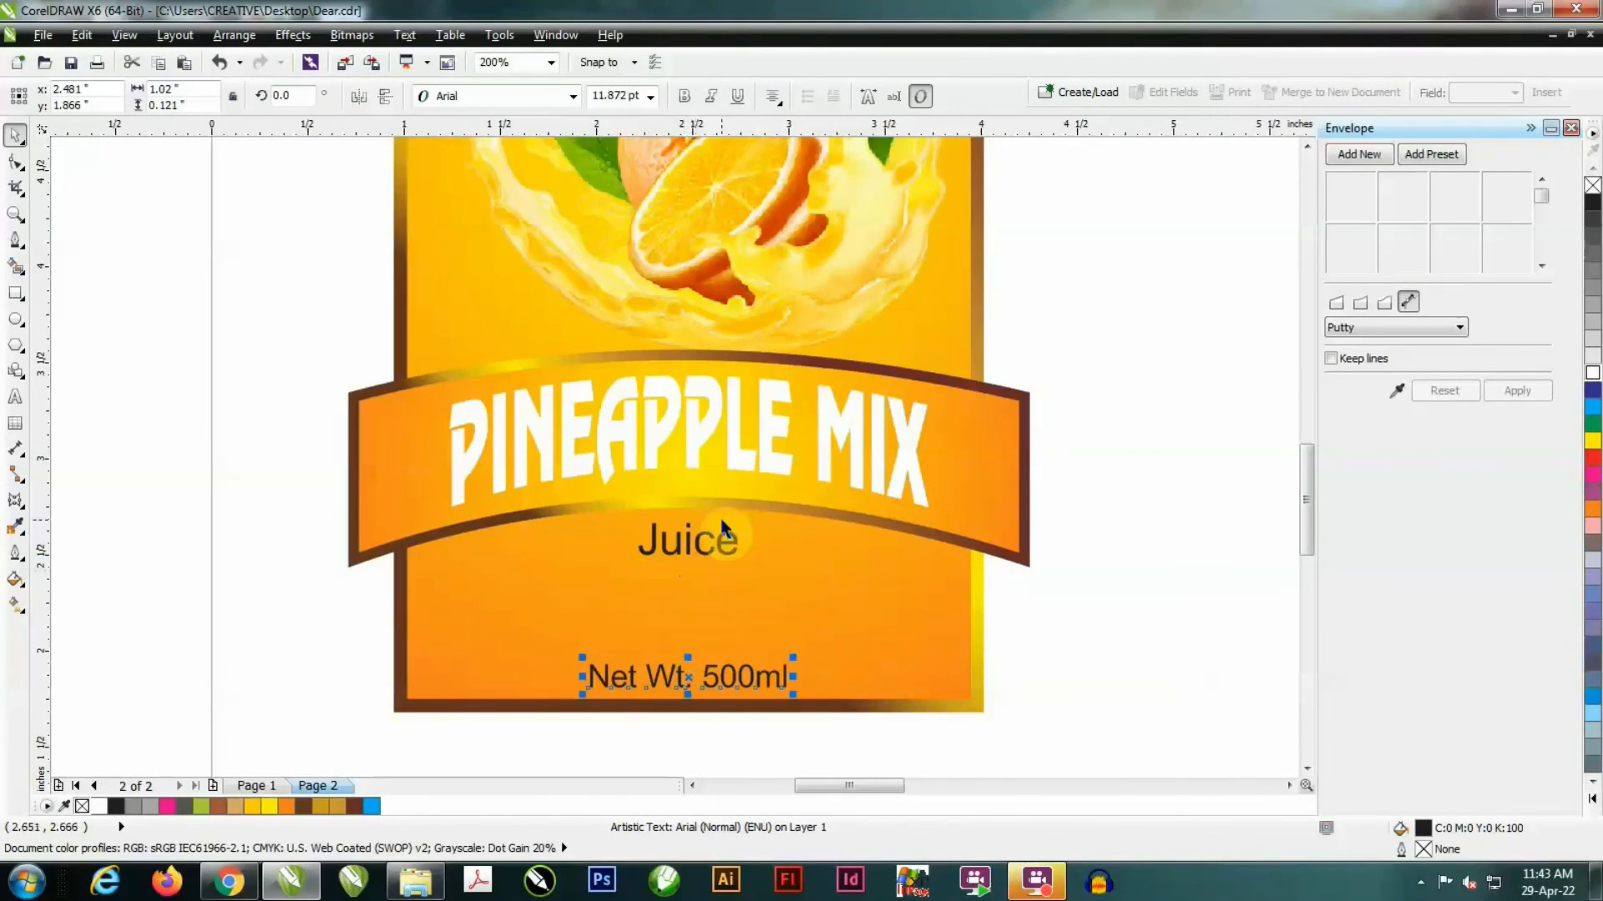
scroll(724, 522, "down", 4)
scroll(725, 522, "up", 2)
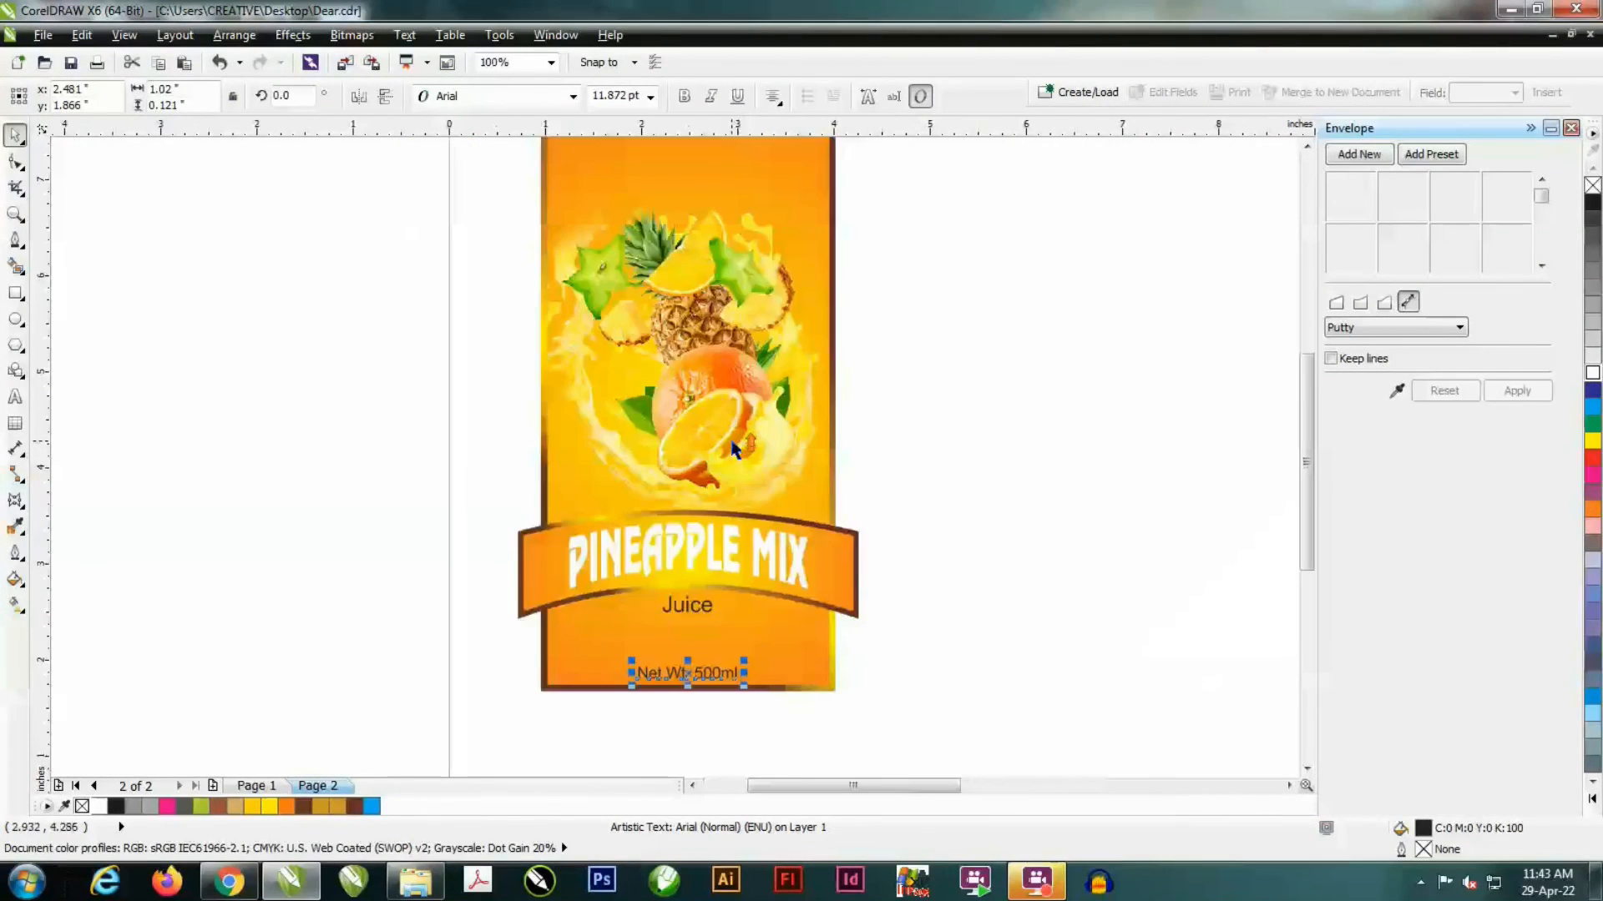
- Collapse the Envelope docker and select all objects of the label together
left_click(1548, 130)
left_click(632, 298)
scroll(581, 191, "down", 2)
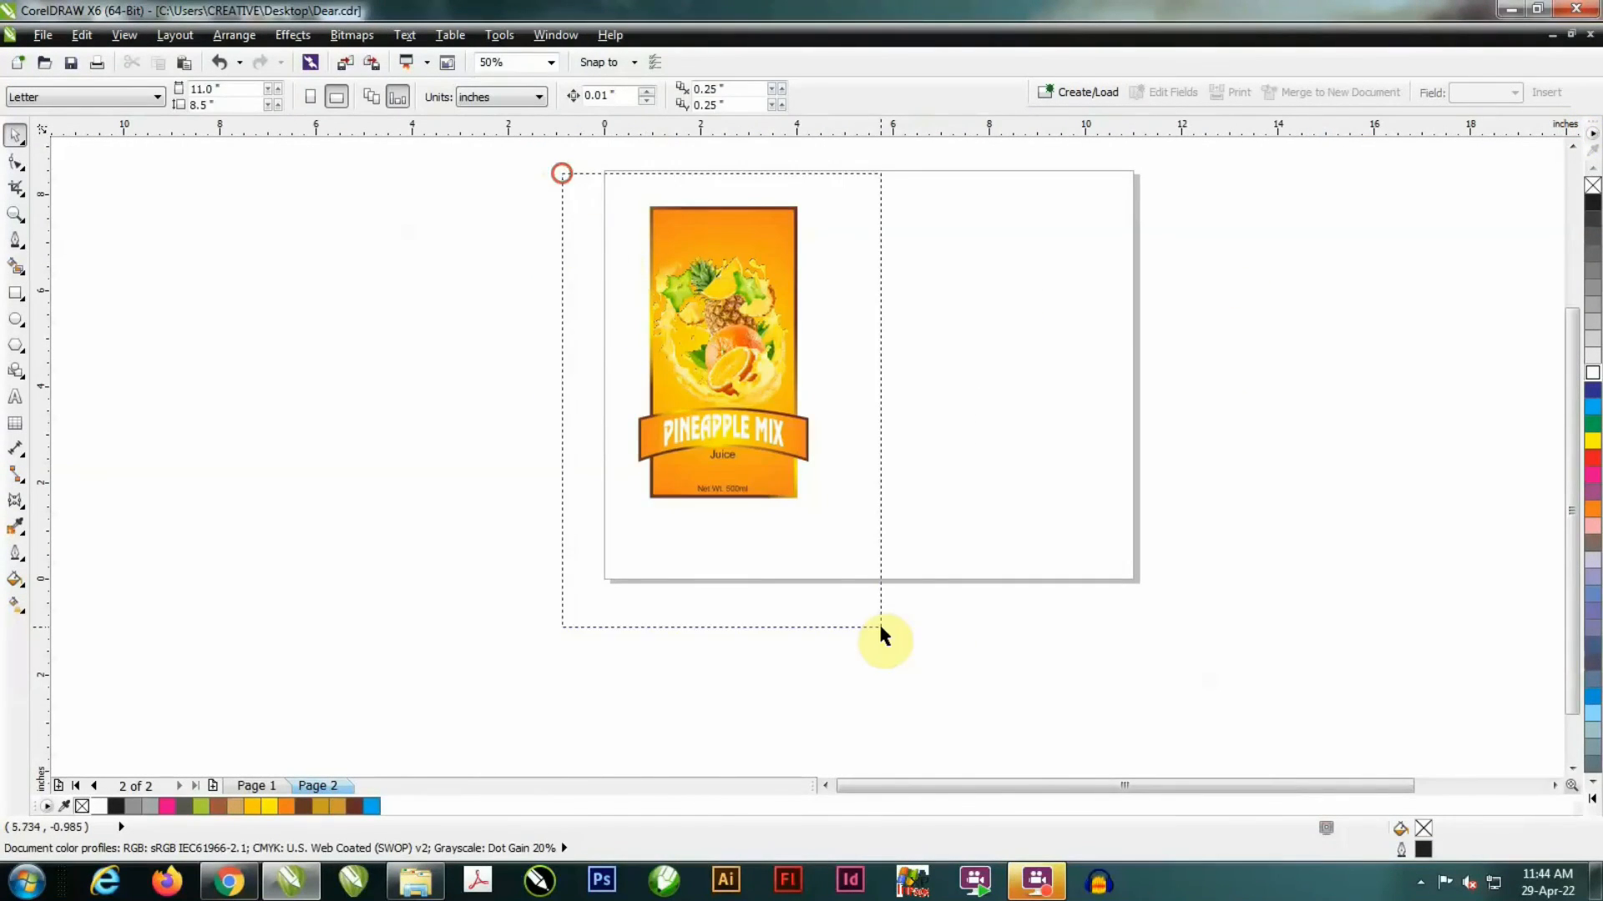